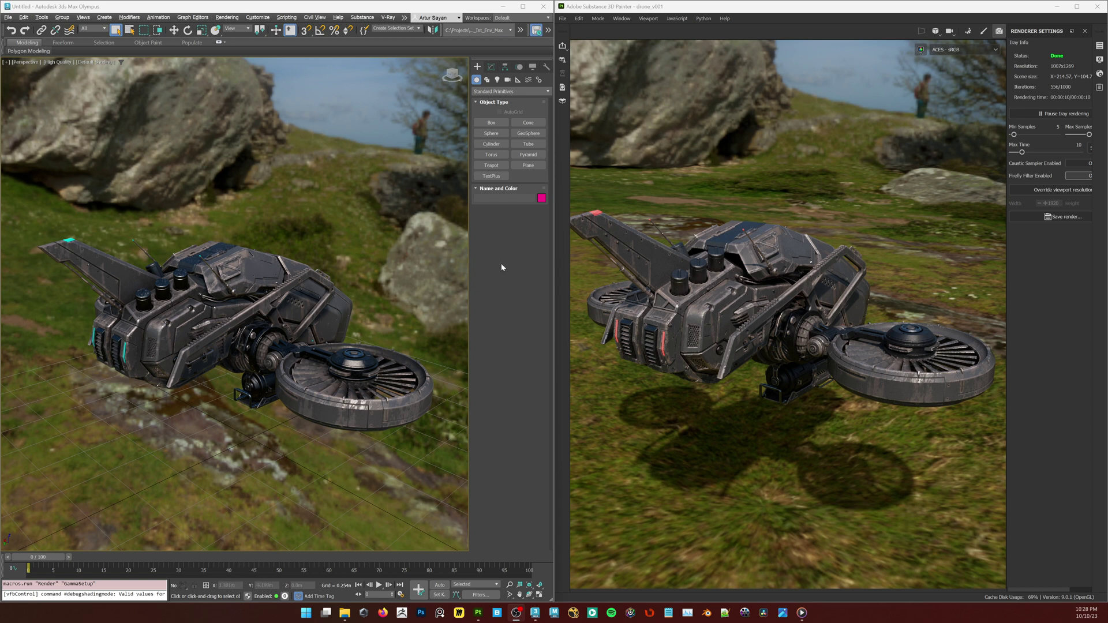
# - Focus the Substance 3D Painter window showing the drone_v001 project render
pyautogui.click(1046, 293)
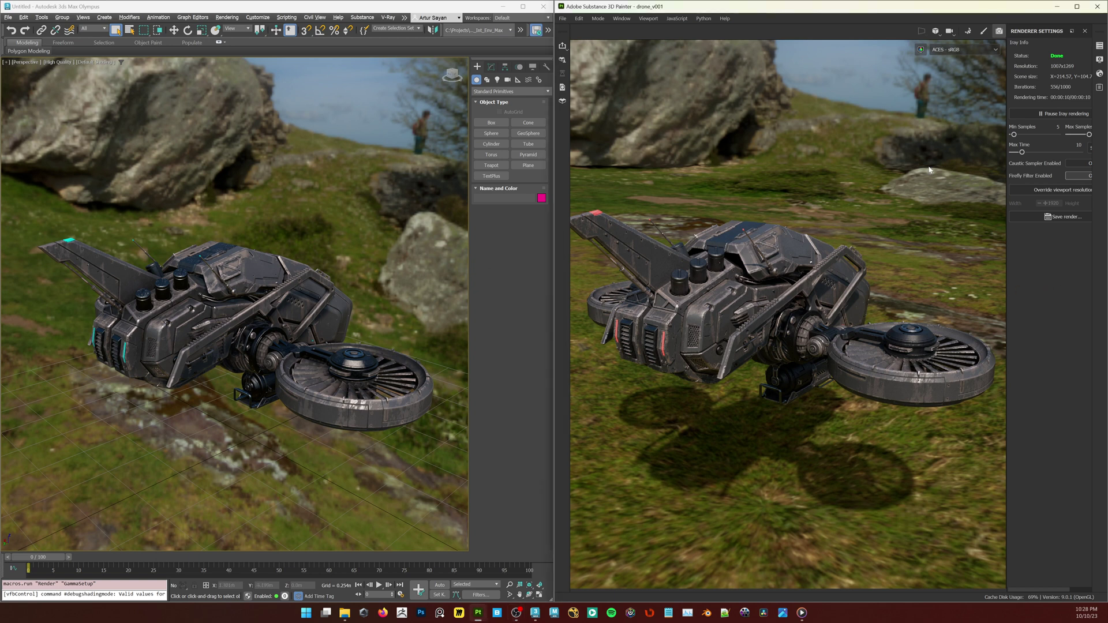
pyautogui.click(597, 18)
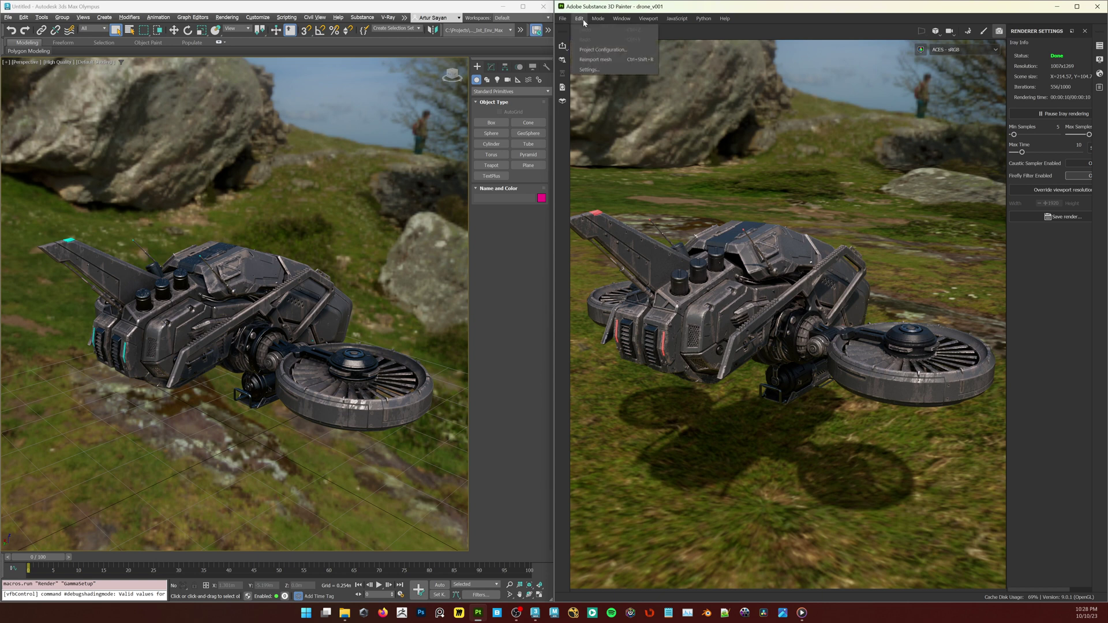
pyautogui.click(606, 60)
pyautogui.moveTo(854, 223); pyautogui.dragTo(788, 215)
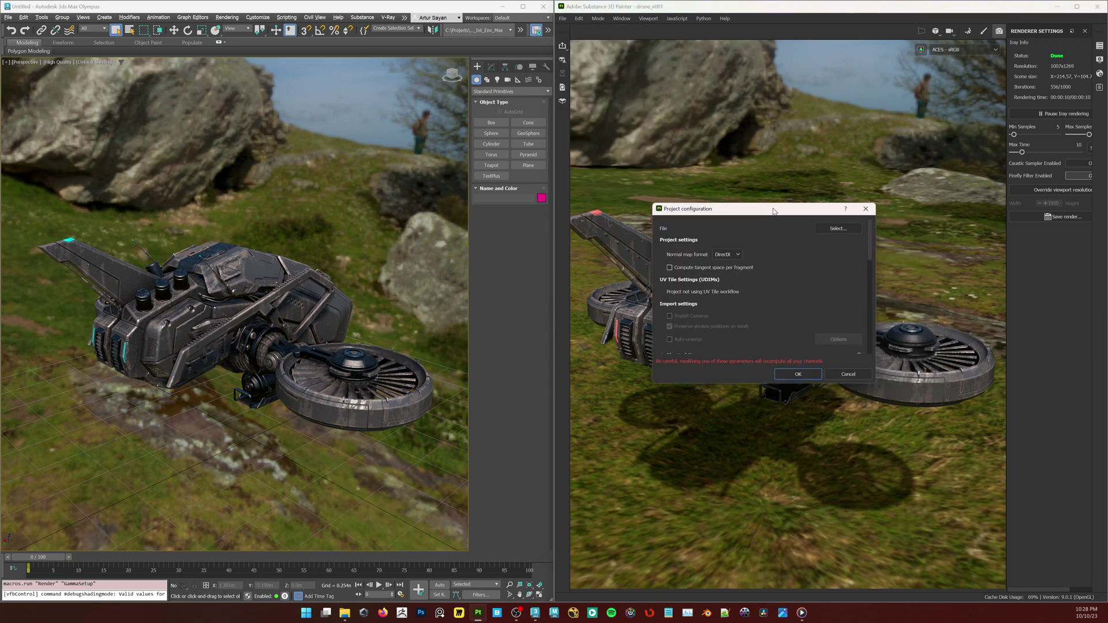
pyautogui.scroll(-8, 692, 263)
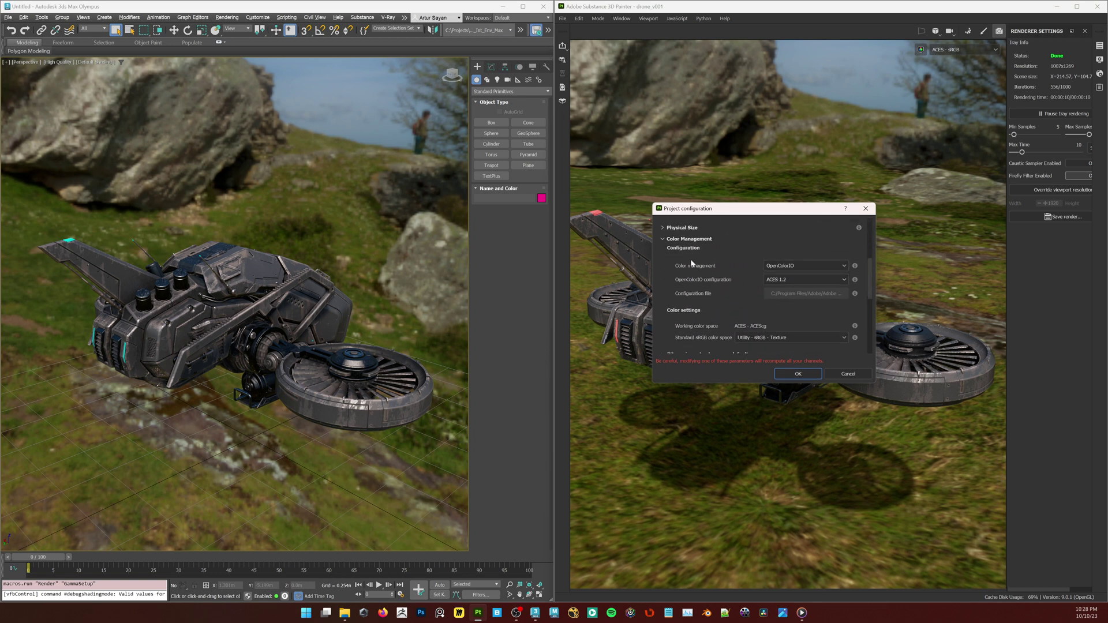
pyautogui.click(790, 267)
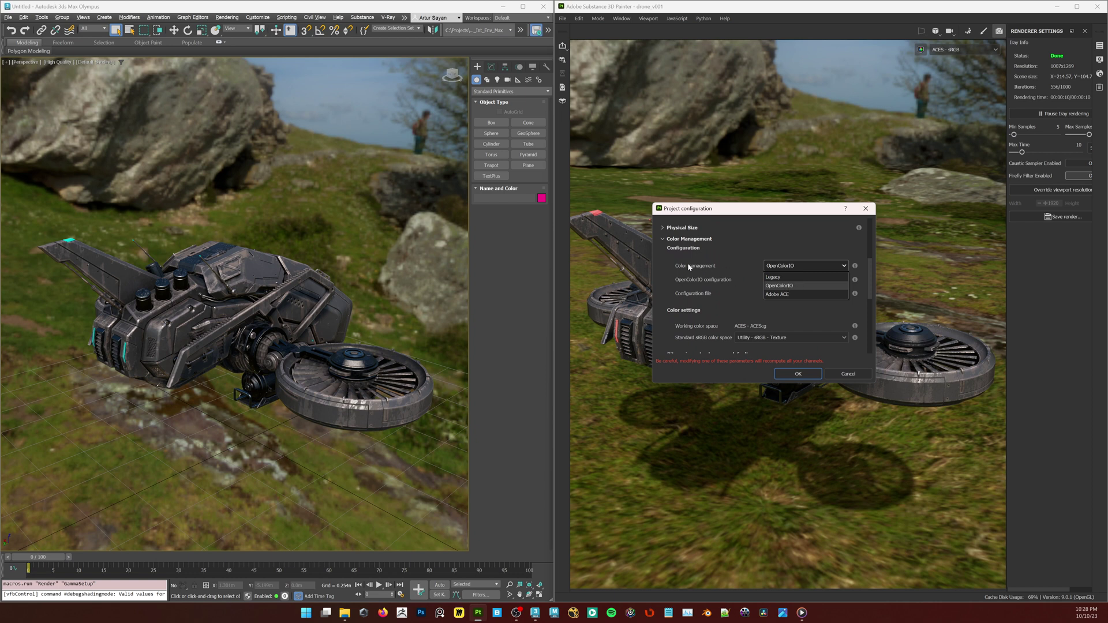
pyautogui.click(761, 232)
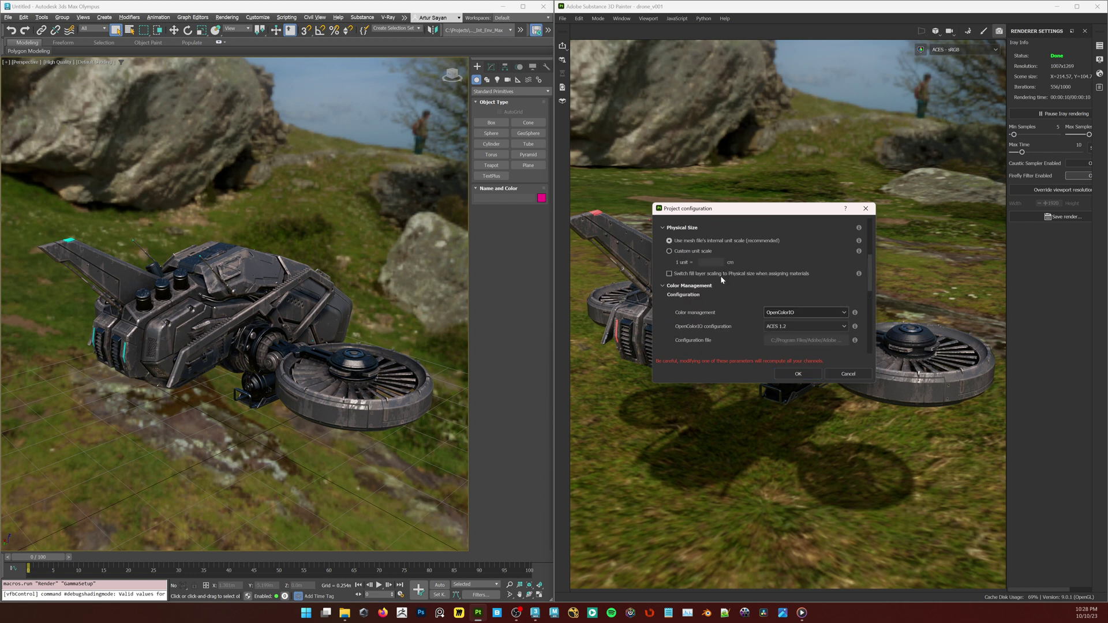
pyautogui.scroll(-5, 720, 276)
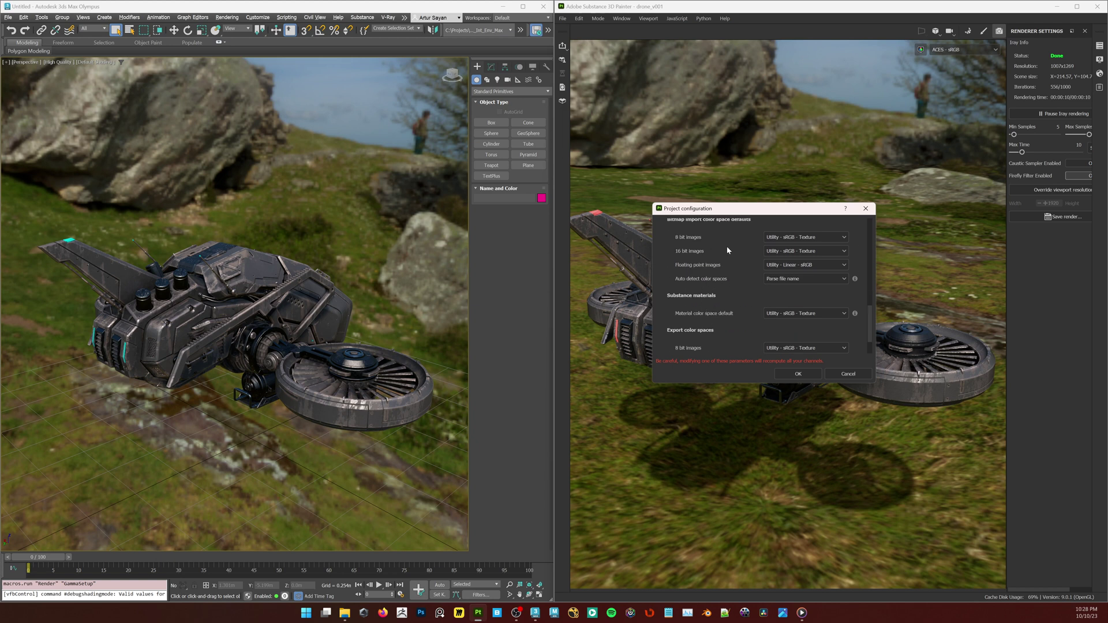
pyautogui.click(844, 265)
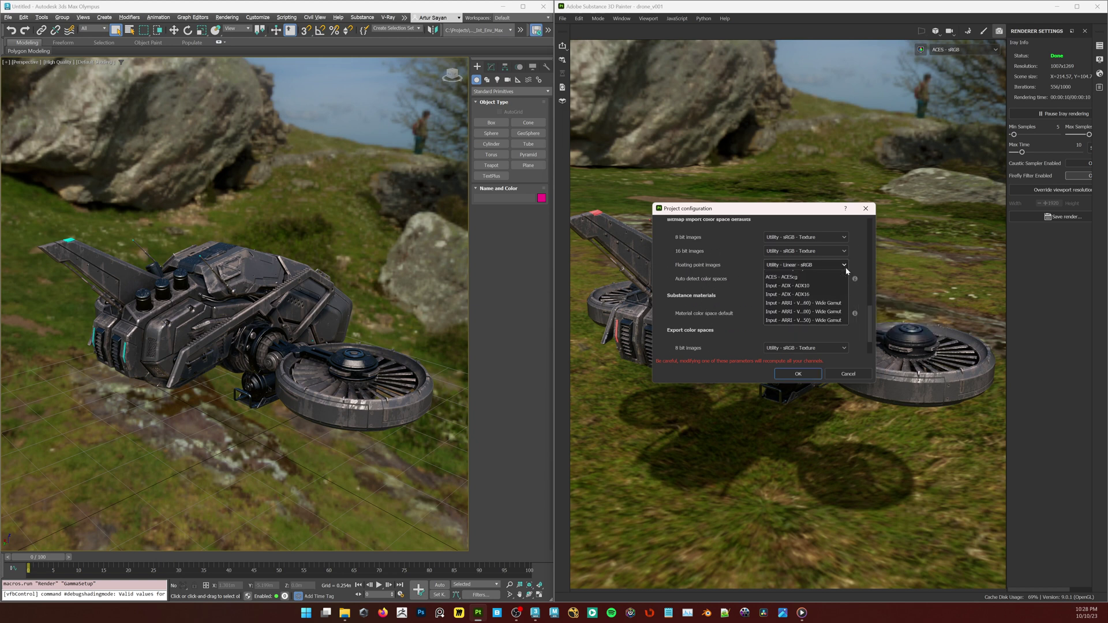
pyautogui.click(865, 266)
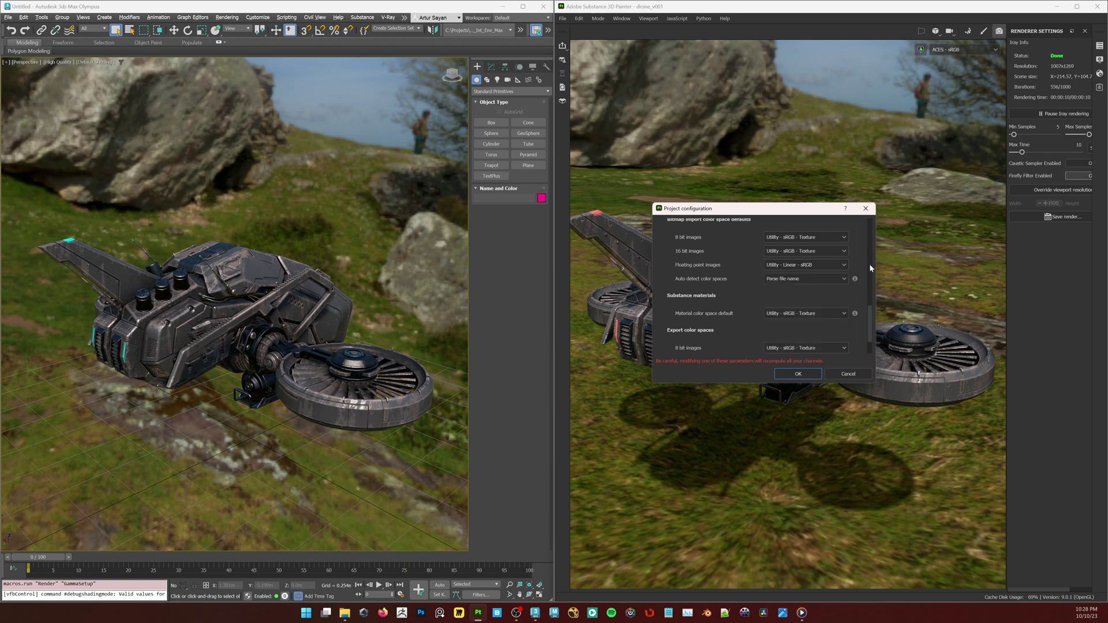
pyautogui.scroll(-3, 872, 309)
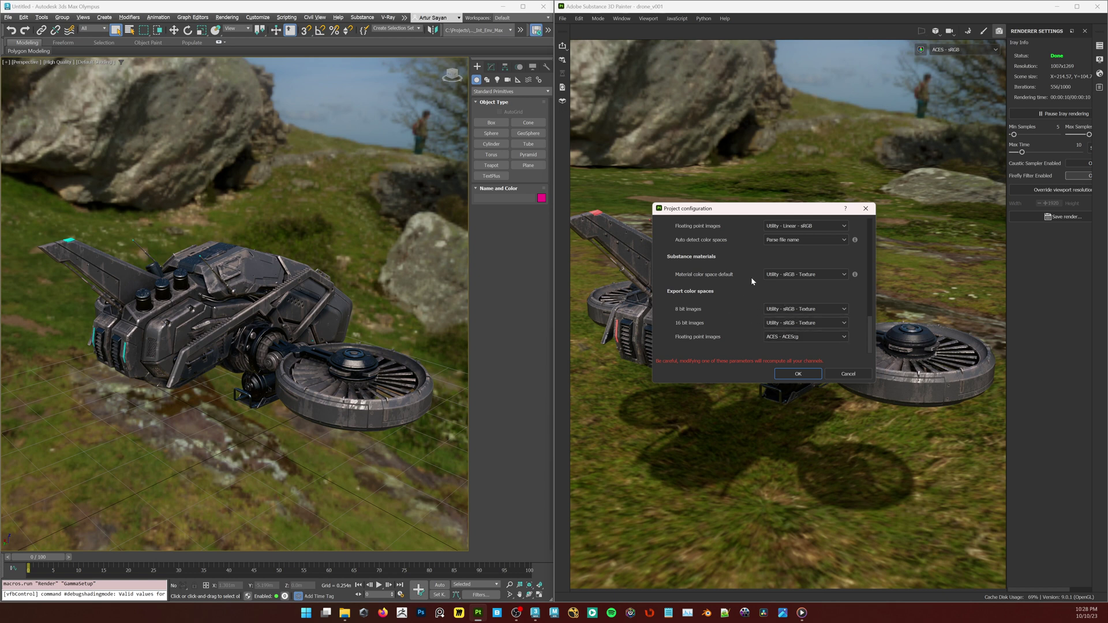
pyautogui.scroll(3, 730, 297)
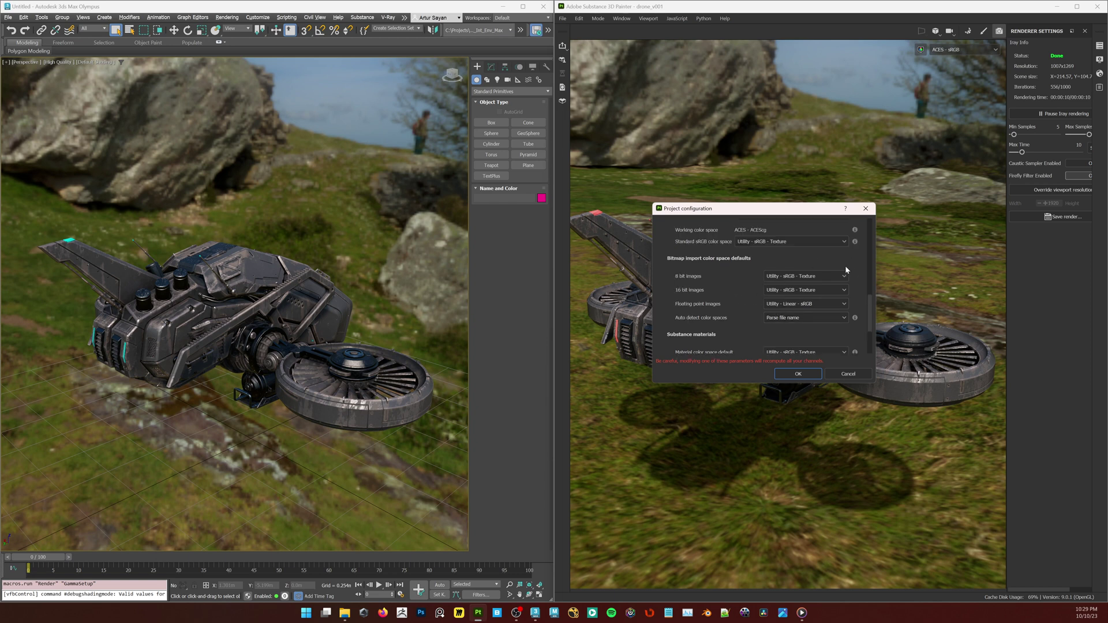
pyautogui.scroll(1, 865, 264)
pyautogui.scroll(-3, 866, 286)
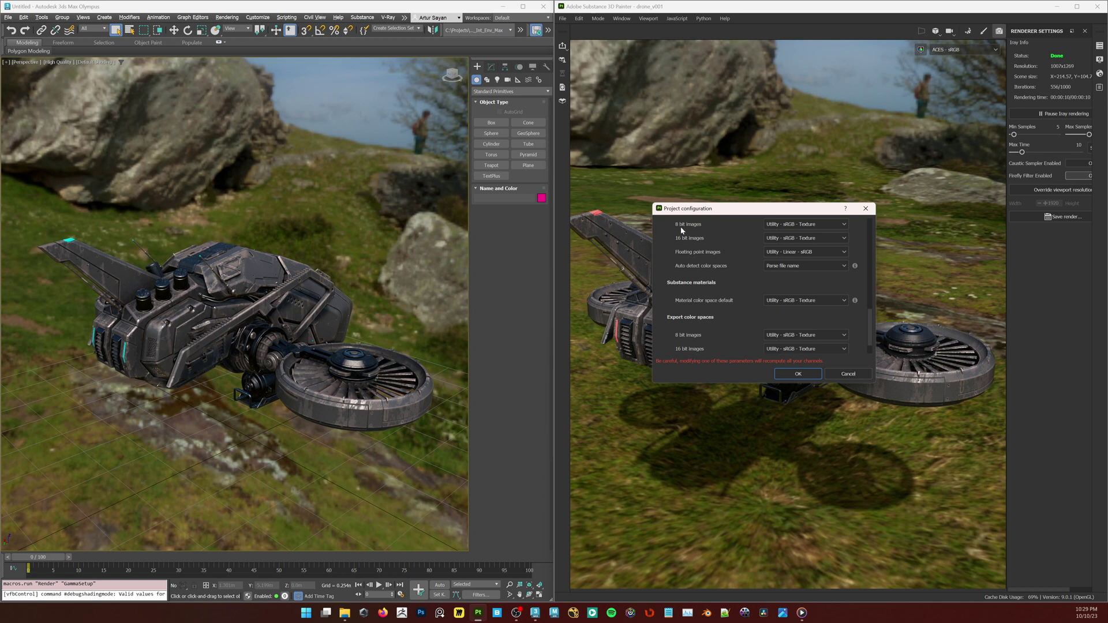
pyautogui.scroll(3, 685, 291)
pyautogui.scroll(2, 699, 265)
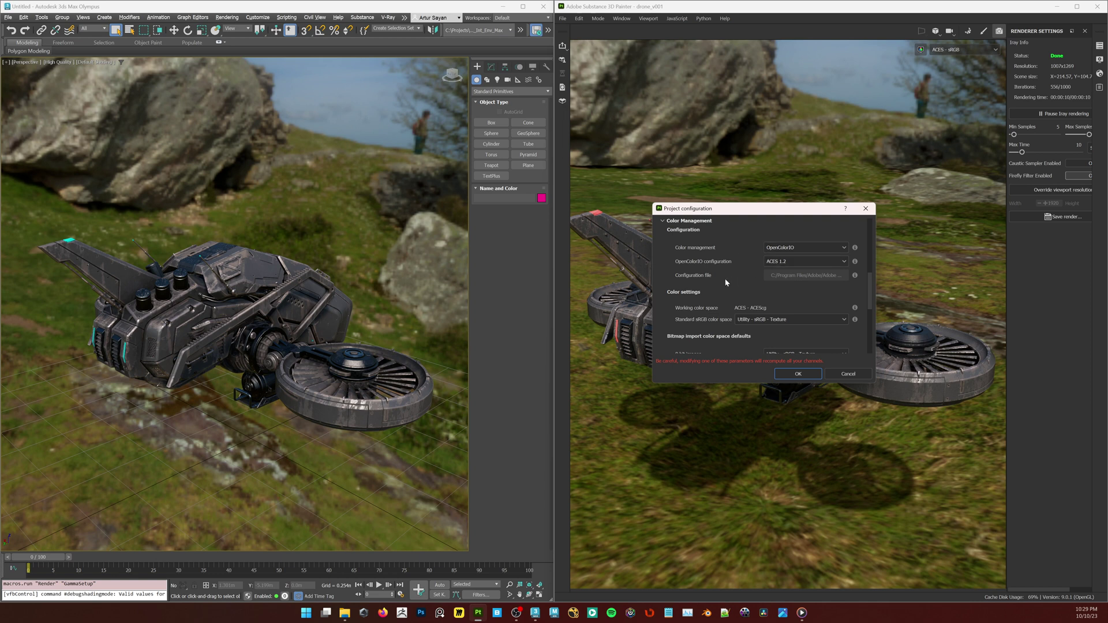
pyautogui.scroll(-6, 725, 280)
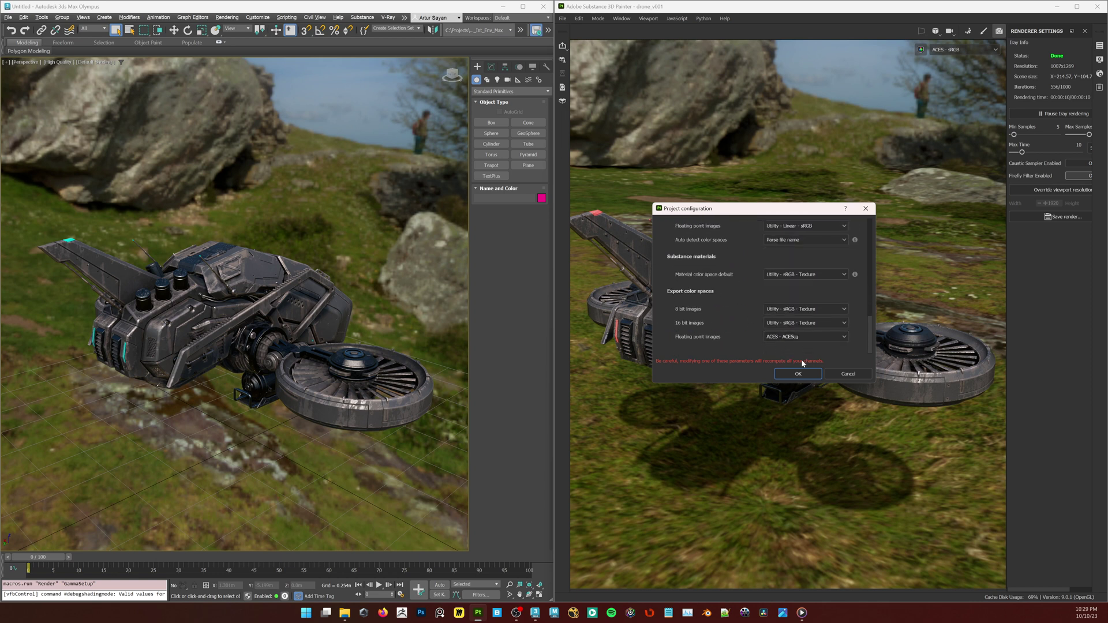
pyautogui.click(847, 375)
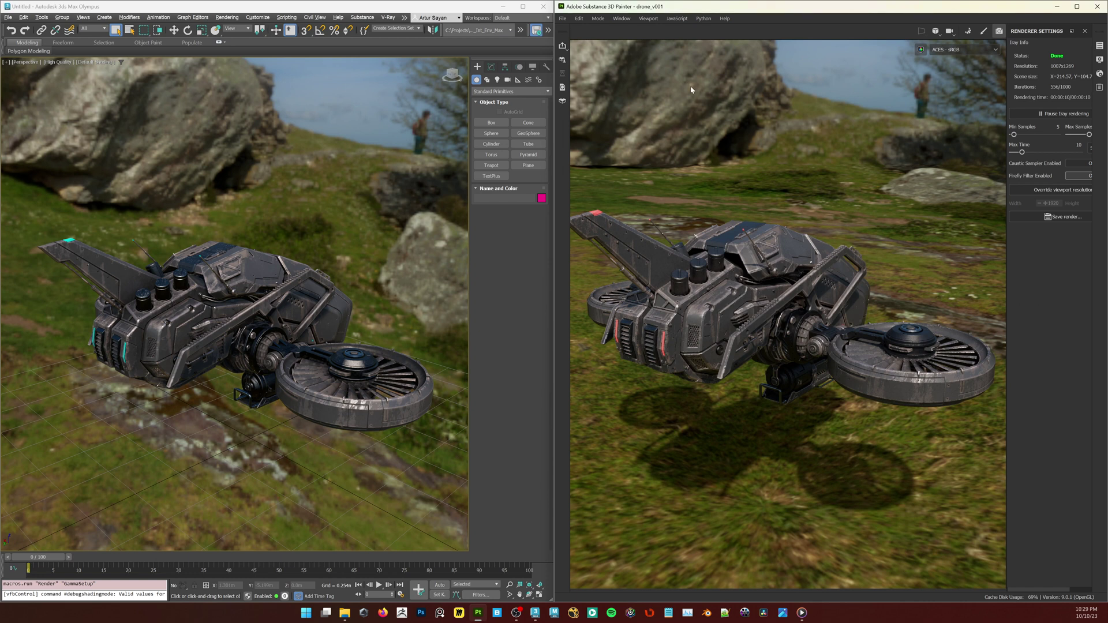
pyautogui.click(579, 18)
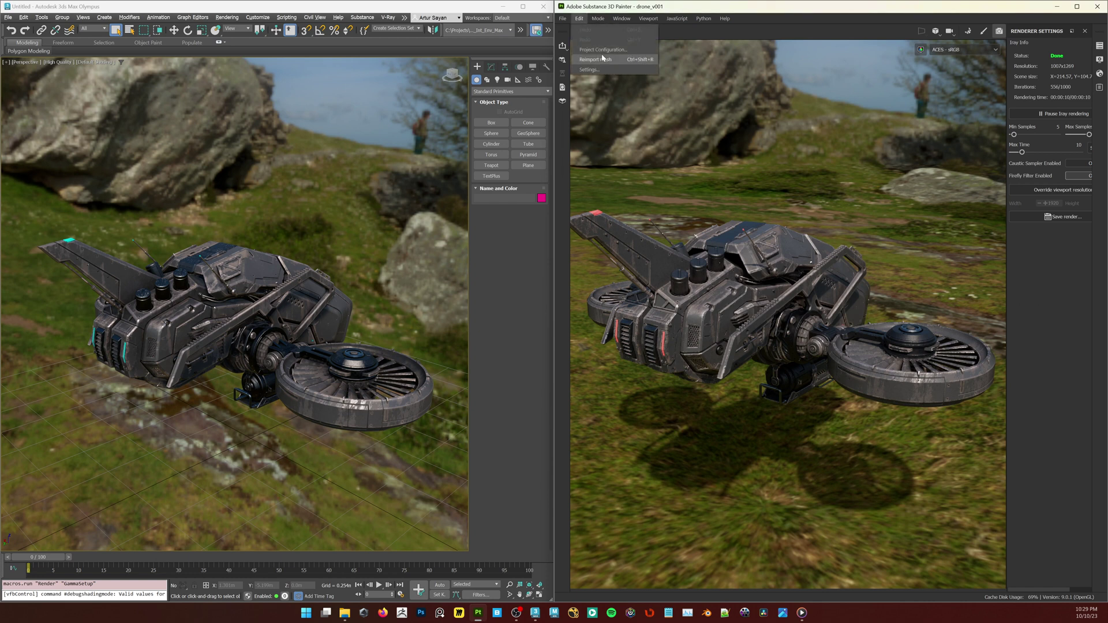
pyautogui.moveTo(563, 18)
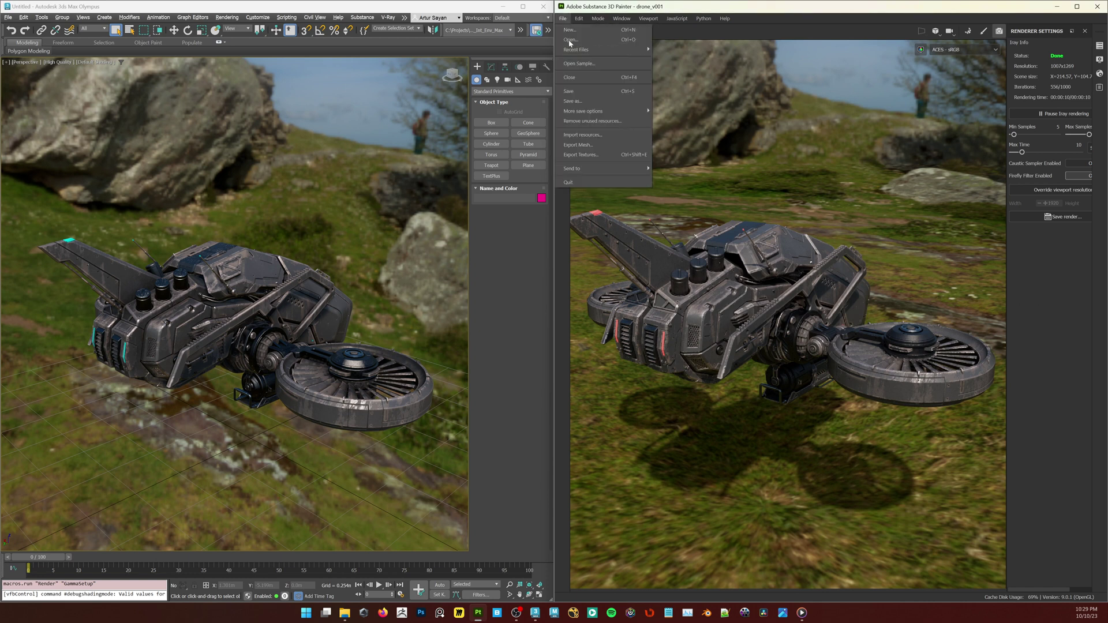
pyautogui.click(594, 155)
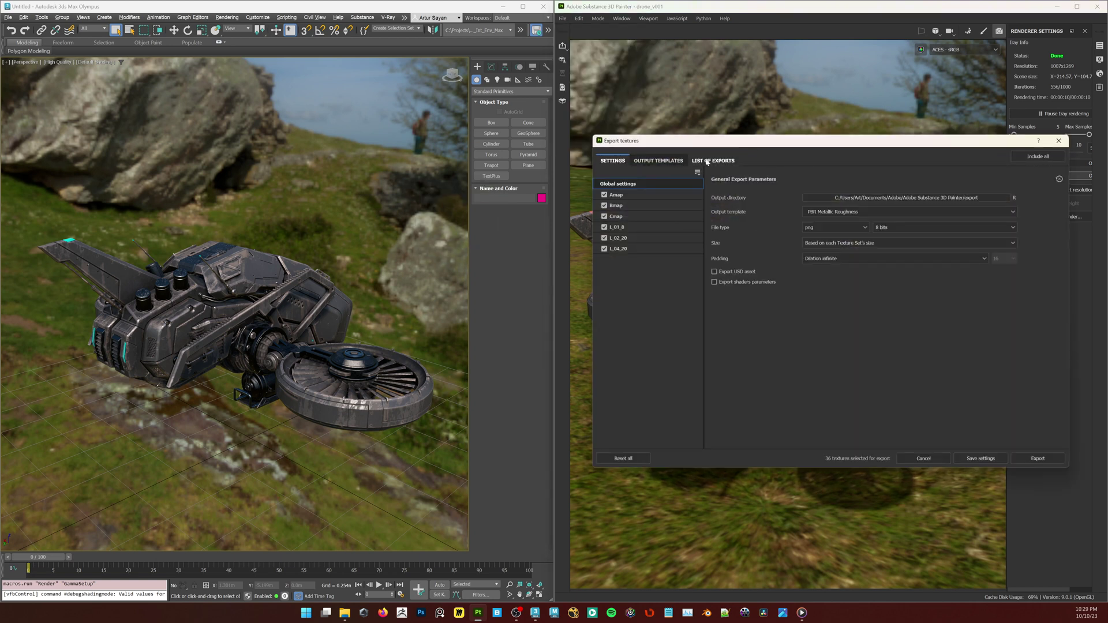
pyautogui.click(658, 160)
pyautogui.moveTo(702, 146); pyautogui.dragTo(699, 164)
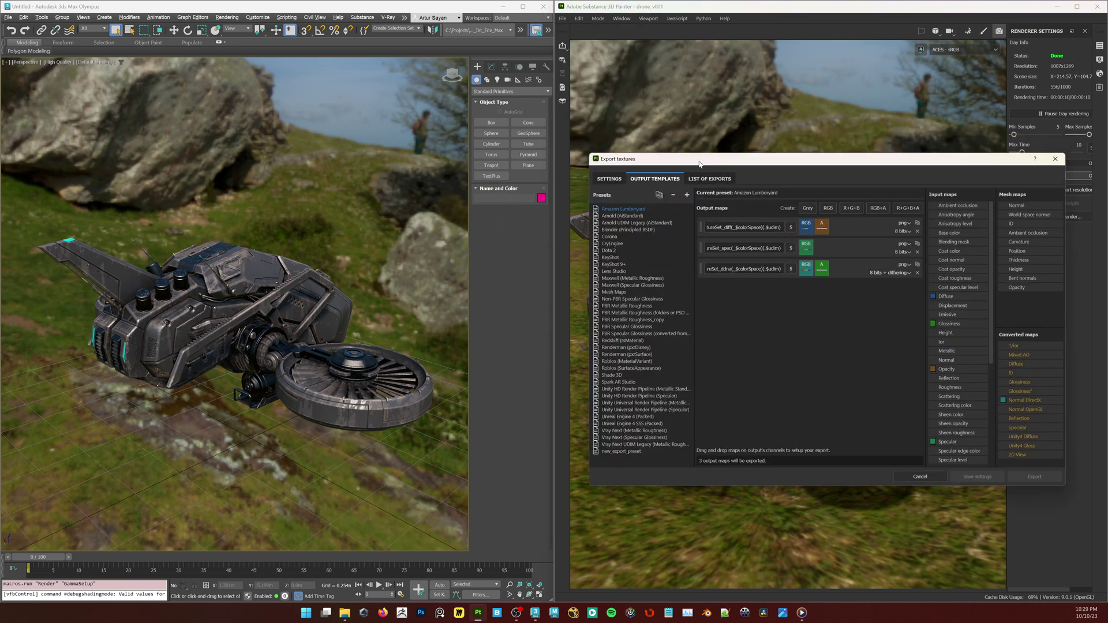
pyautogui.click(633, 306)
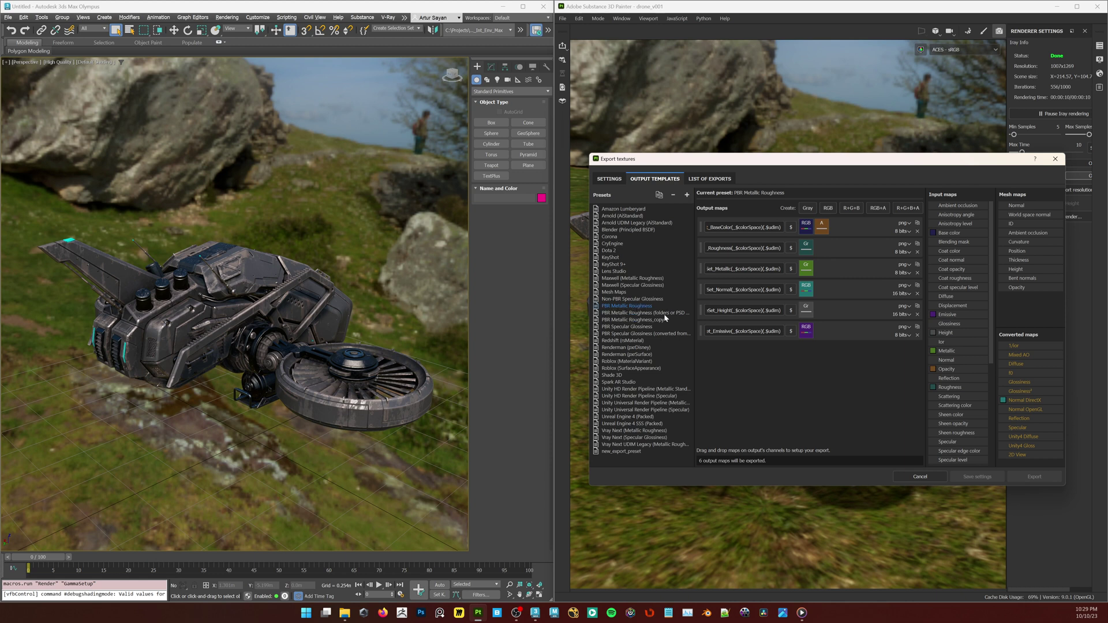
pyautogui.click(639, 319)
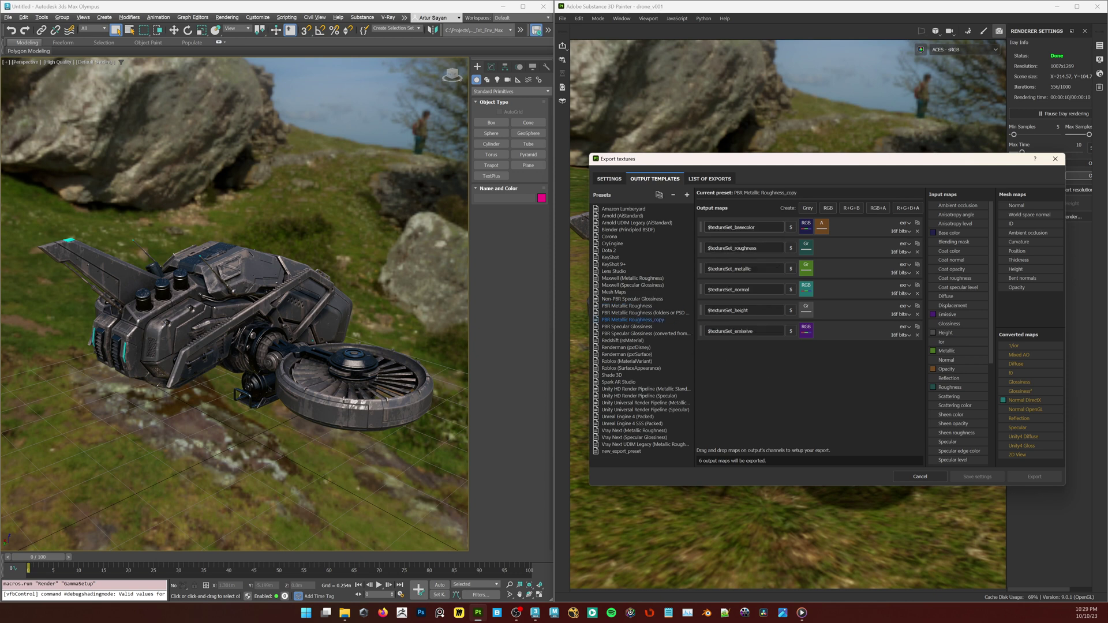
pyautogui.click(665, 306)
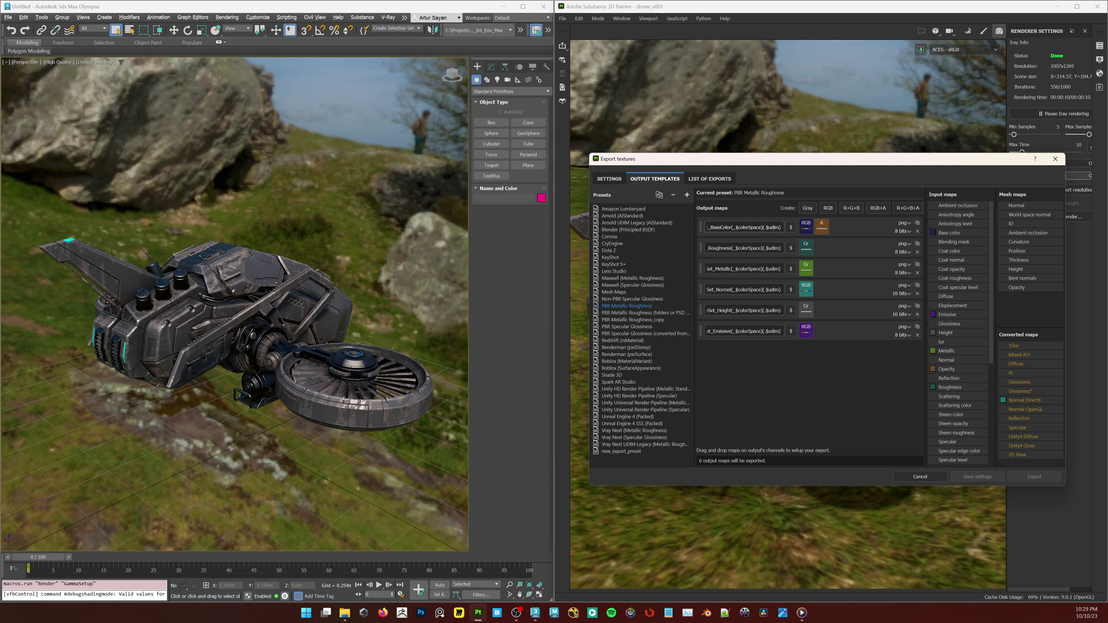
pyautogui.click(663, 321)
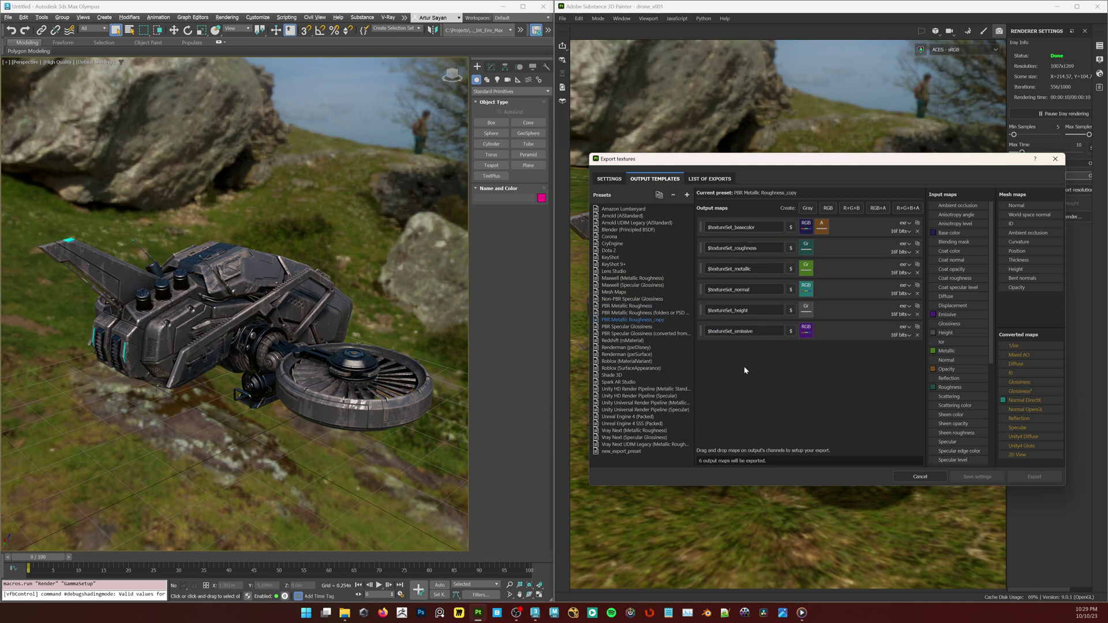
# - Cancel the texture export, then reset 3ds Max to an empty scene, discarding unsaved changes
pyautogui.click(1057, 164)
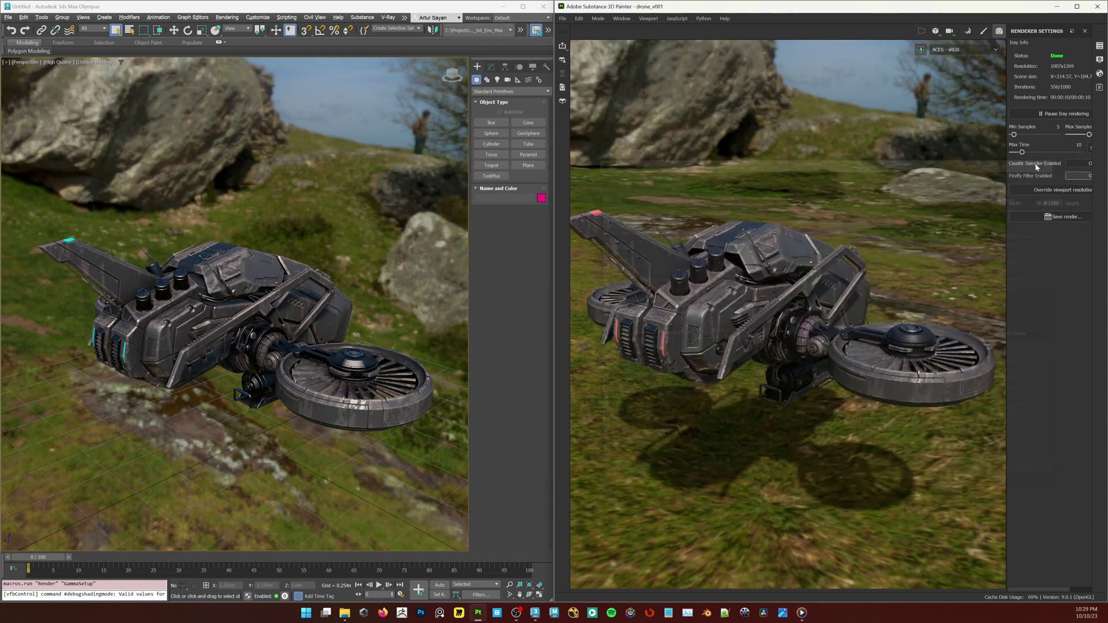
pyautogui.click(537, 346)
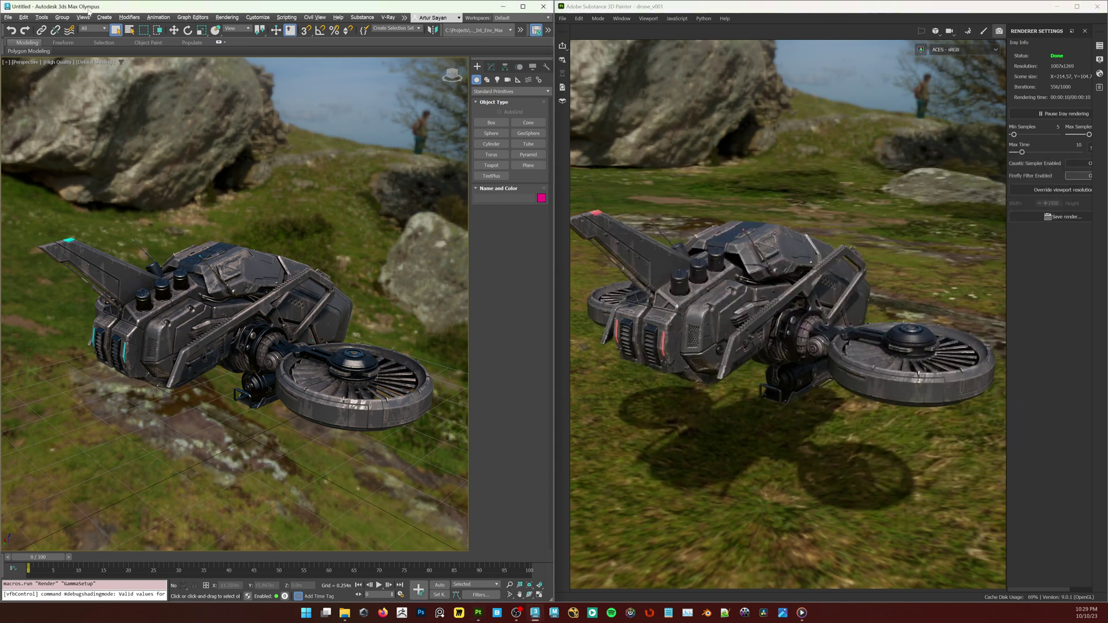
pyautogui.click(8, 17)
pyautogui.click(23, 38)
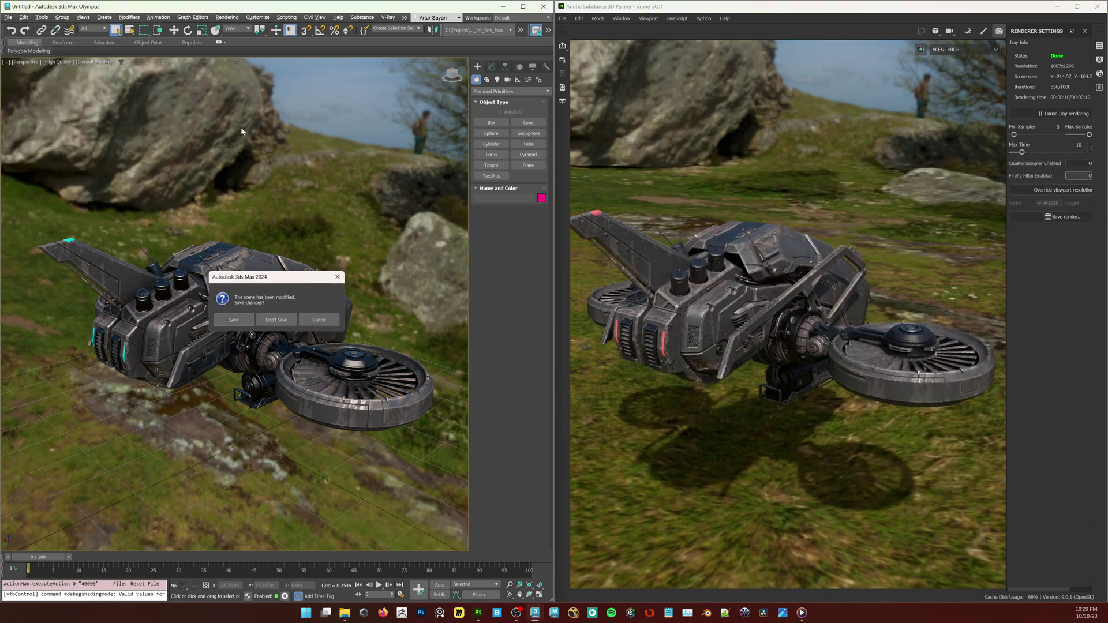
pyautogui.click(276, 319)
pyautogui.click(280, 321)
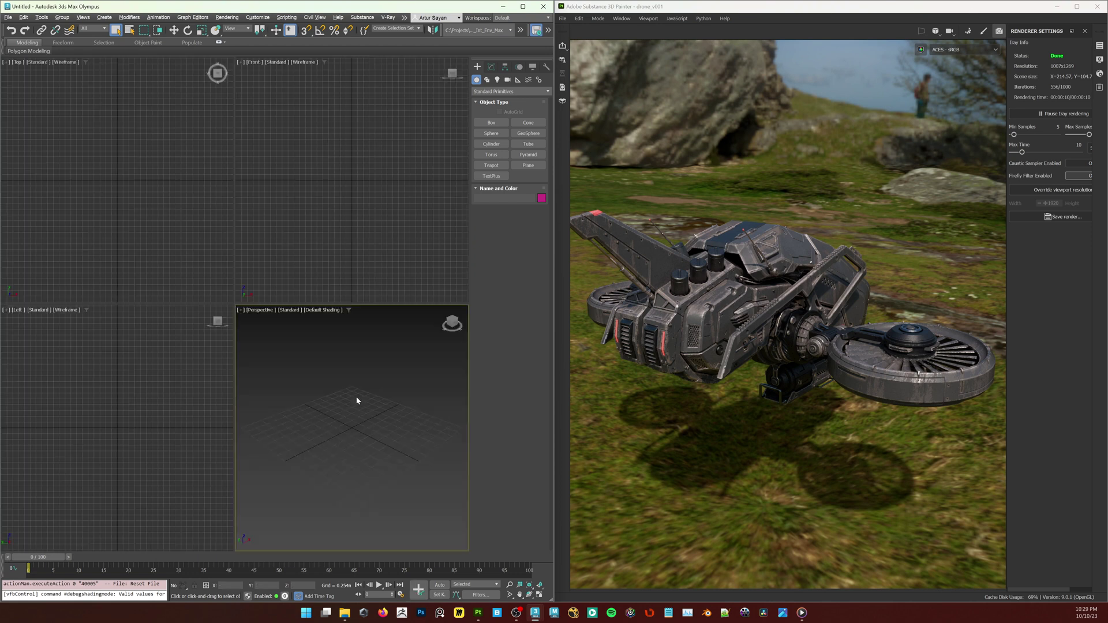
# - Maximize the perspective viewport and import Sci-Fi Vehicle Series Drone 01.fbx with default FBX options
pyautogui.hotkey('alt', 'w')
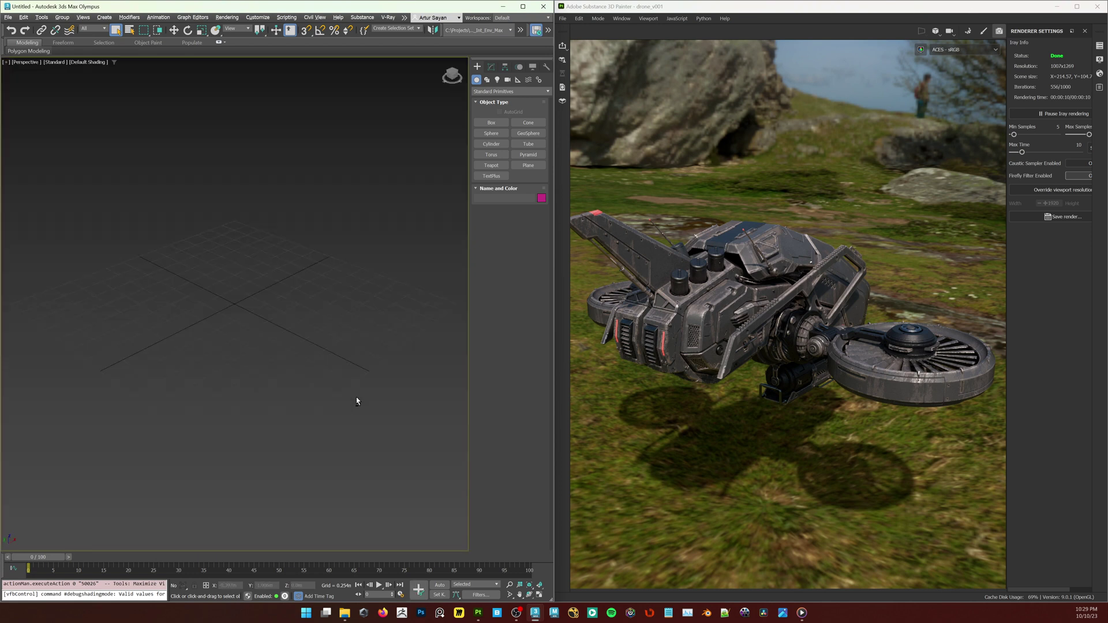
pyautogui.click(8, 17)
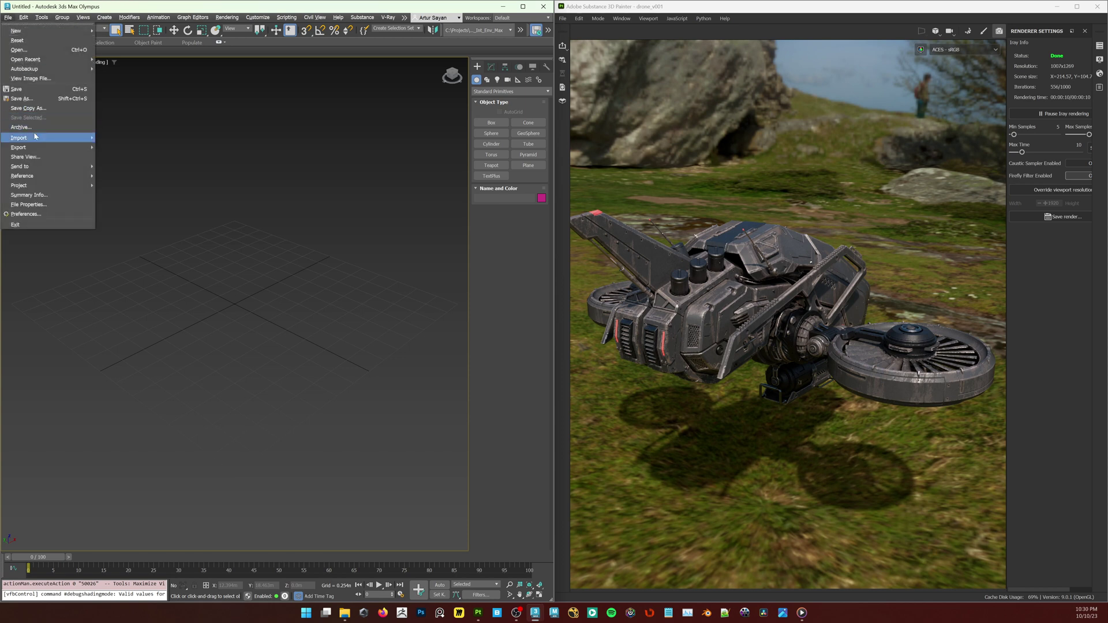
pyautogui.moveTo(29, 138)
pyautogui.click(125, 139)
pyautogui.click(145, 92)
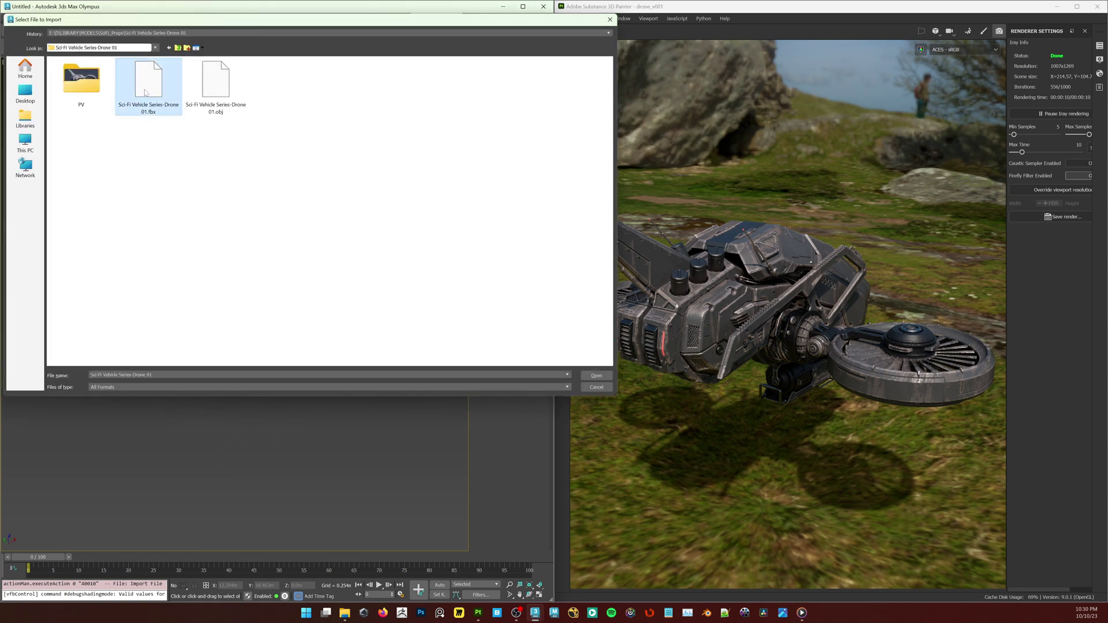
pyautogui.click(596, 376)
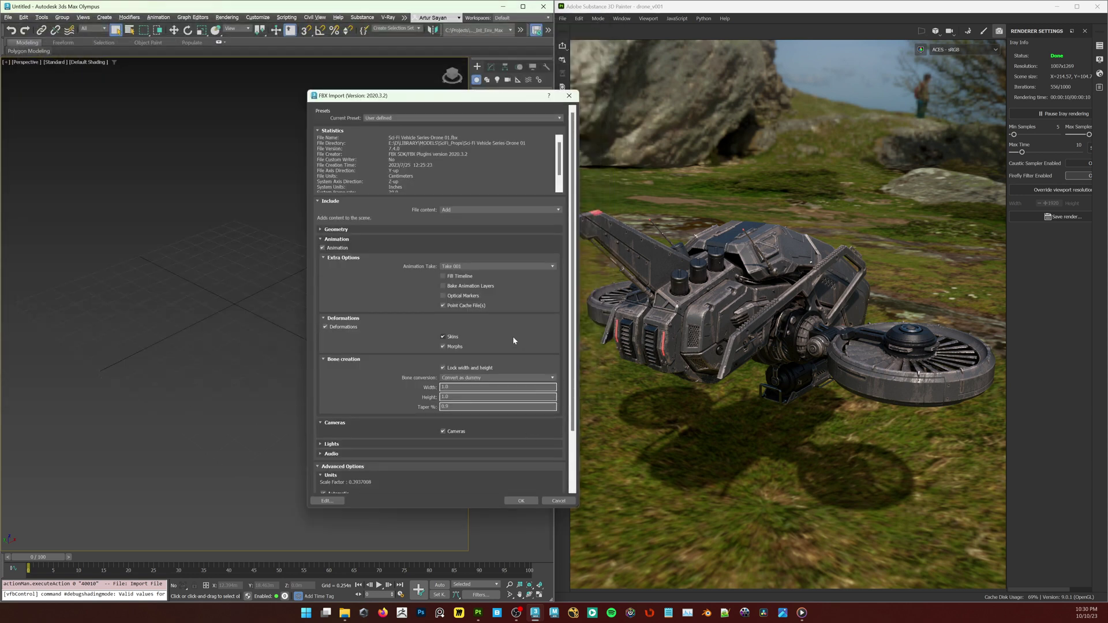
pyautogui.click(512, 503)
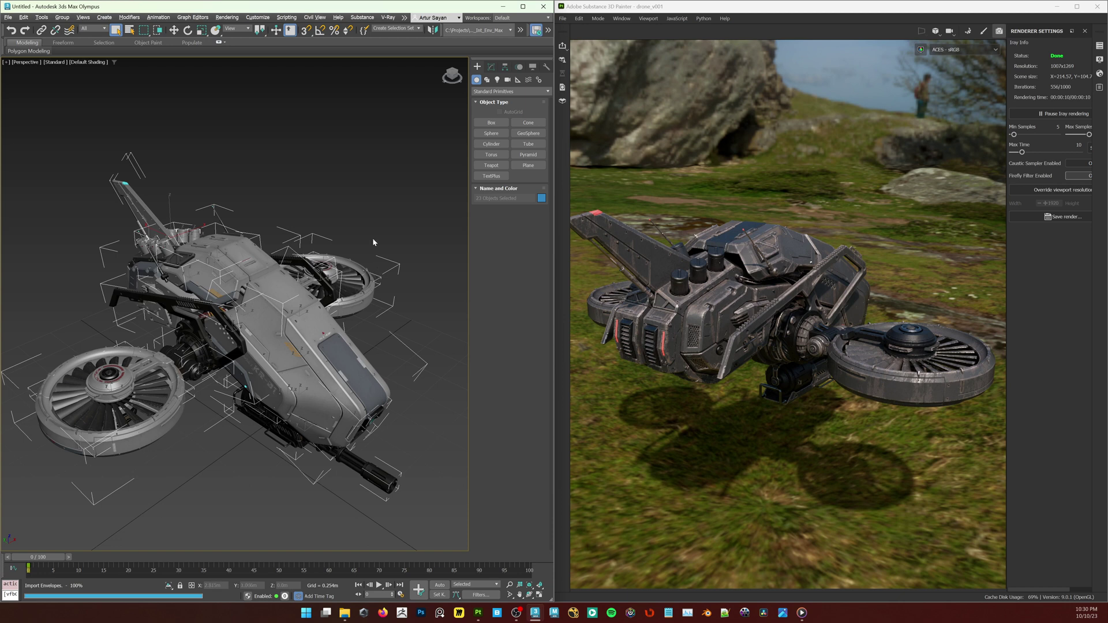
pyautogui.click(373, 237)
pyautogui.press('F4')
pyautogui.keyDown('alt'); pyautogui.moveTo(372, 238); pyautogui.dragTo(324, 257, button='middle'); pyautogui.keyUp('alt')
pyautogui.click(323, 324)
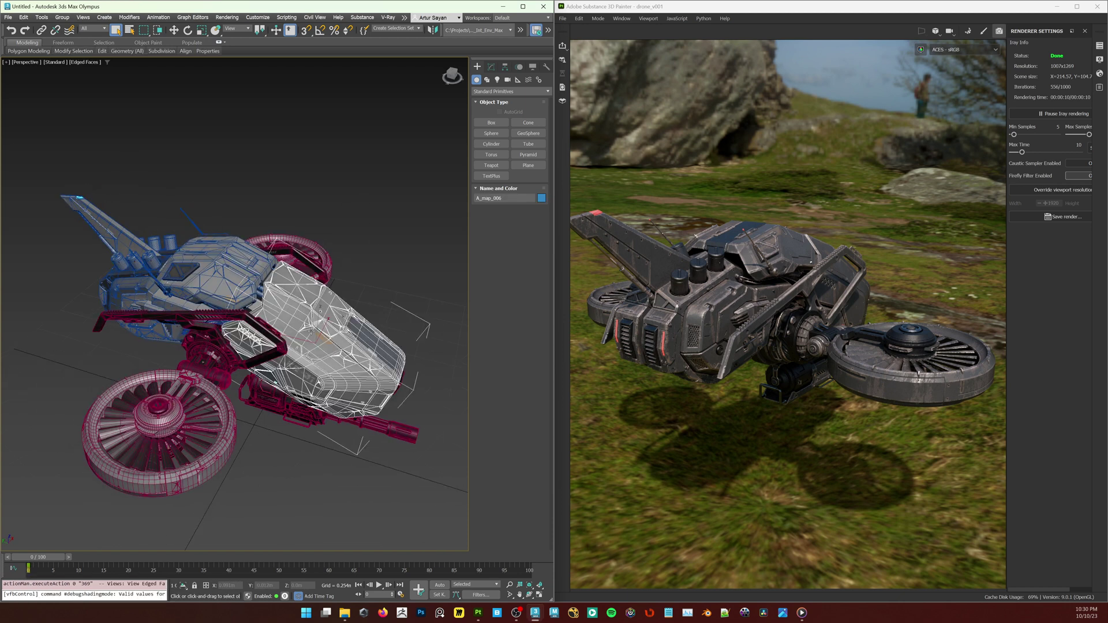
pyautogui.press('F4')
pyautogui.click(217, 314)
pyautogui.moveTo(217, 315)
pyautogui.keyDown('alt'); pyautogui.mouseDown(button='middle')
pyautogui.moveTo(196, 318)
pyautogui.moveTo(219, 323)
pyautogui.mouseUp(button='middle'); pyautogui.keyUp('alt')
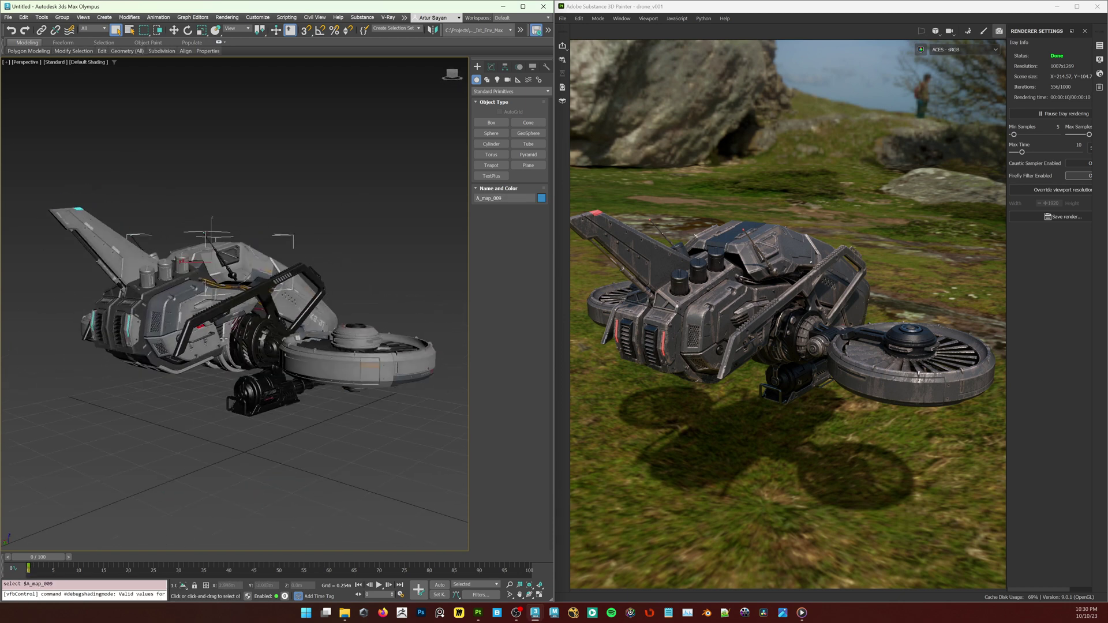
pyautogui.click(219, 474)
pyautogui.keyDown('alt'); pyautogui.moveTo(219, 473); pyautogui.dragTo(242, 464, button='middle'); pyautogui.keyUp('alt')
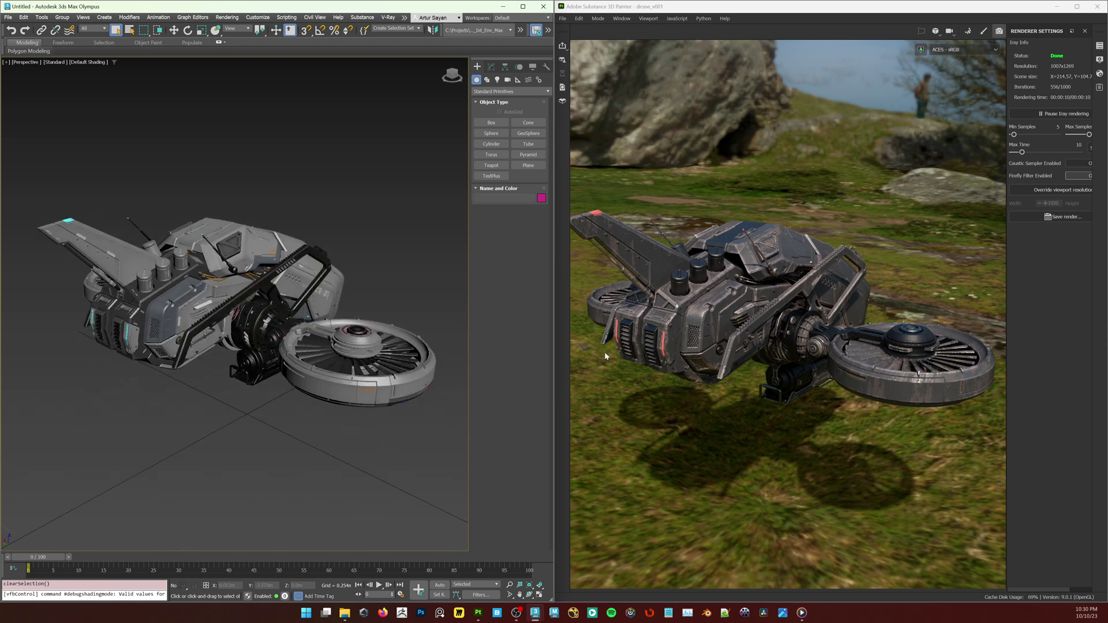
pyautogui.moveTo(315, 224); pyautogui.dragTo(338, 266, button='middle')
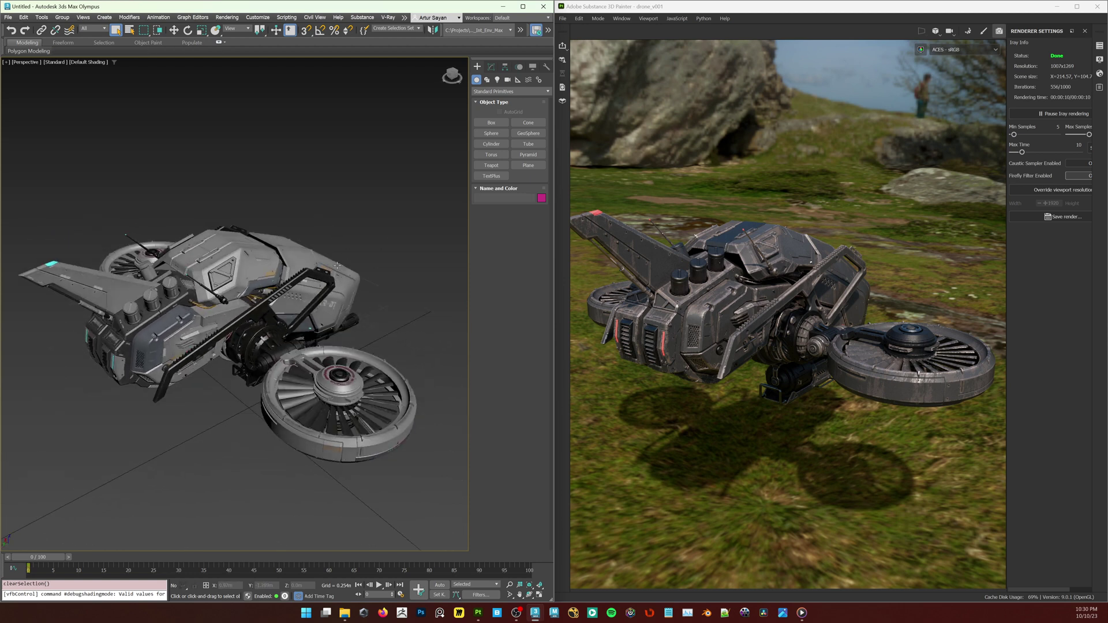
pyautogui.keyDown('alt'); pyautogui.moveTo(323, 317); pyautogui.dragTo(327, 314, button='middle'); pyautogui.keyUp('alt')
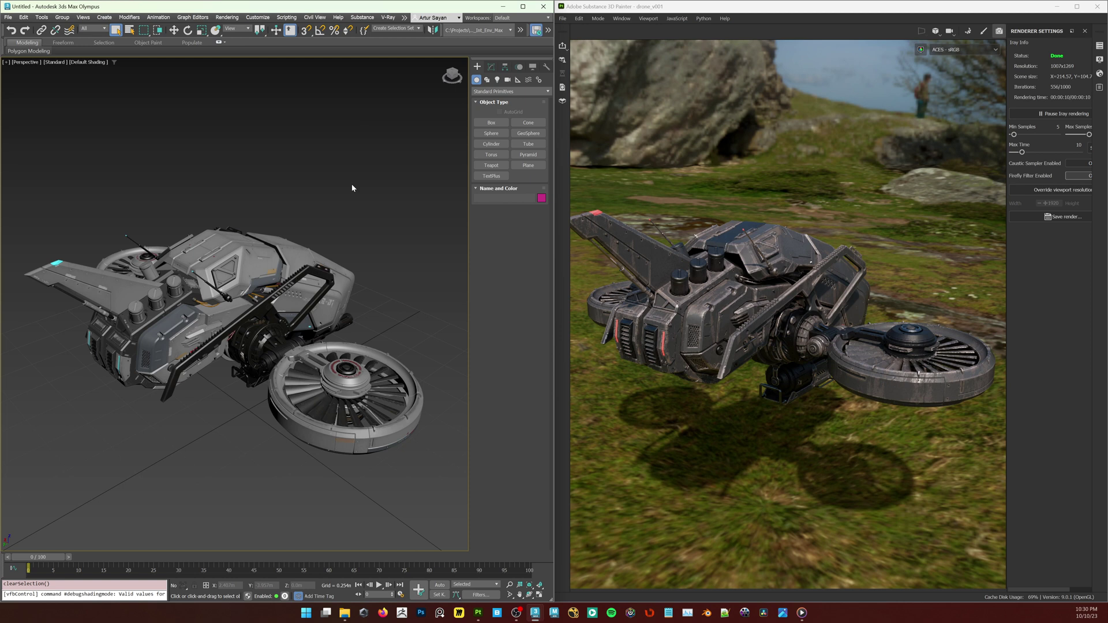
# - Open the Material Editor, switch it to Slate mode, then back to Compact
pyautogui.press('m')
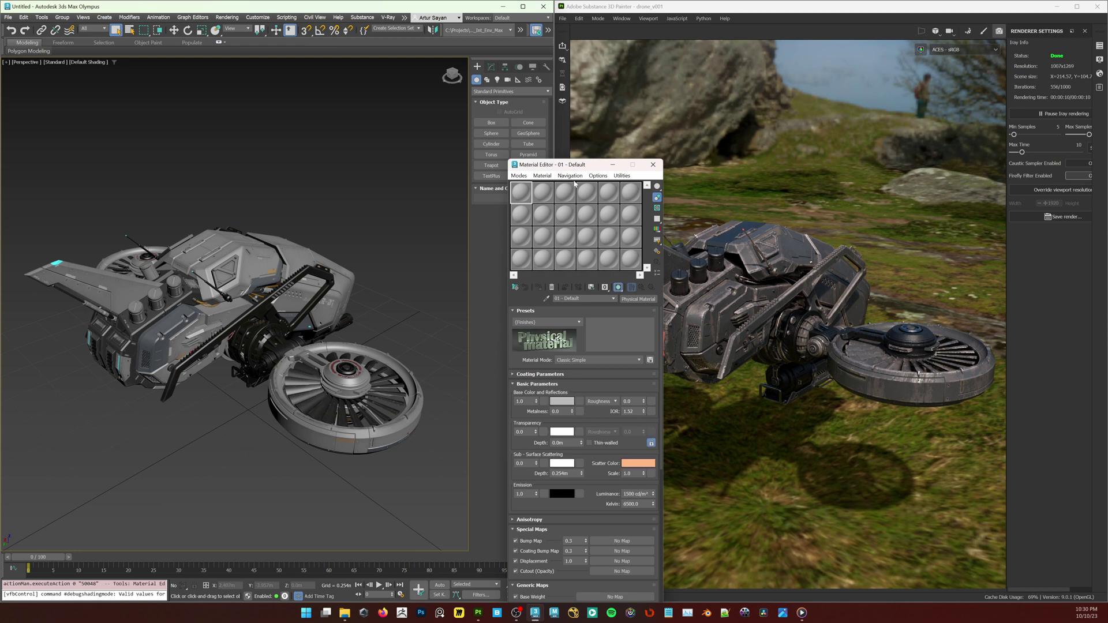
pyautogui.moveTo(556, 164); pyautogui.dragTo(557, 147)
pyautogui.click(520, 157)
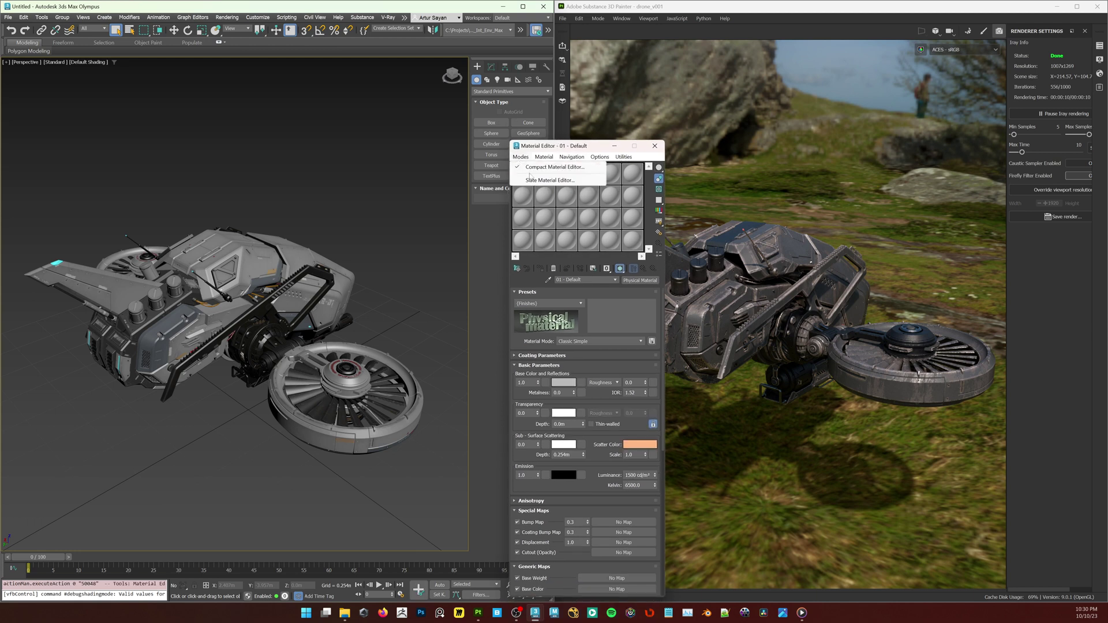
pyautogui.click(529, 181)
pyautogui.click(512, 103)
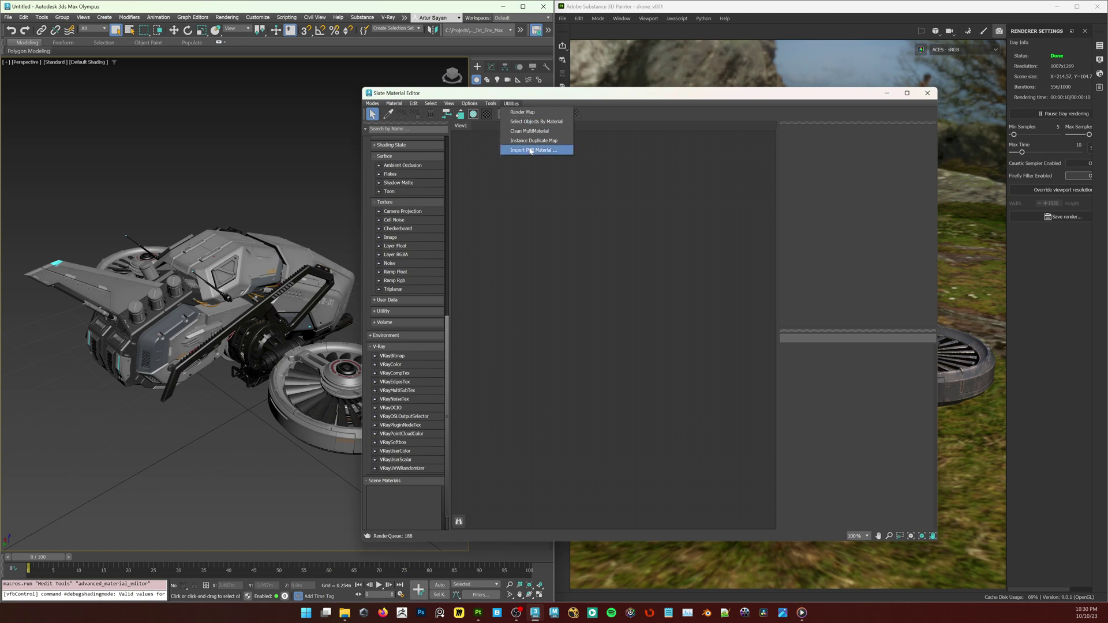
pyautogui.click(511, 104)
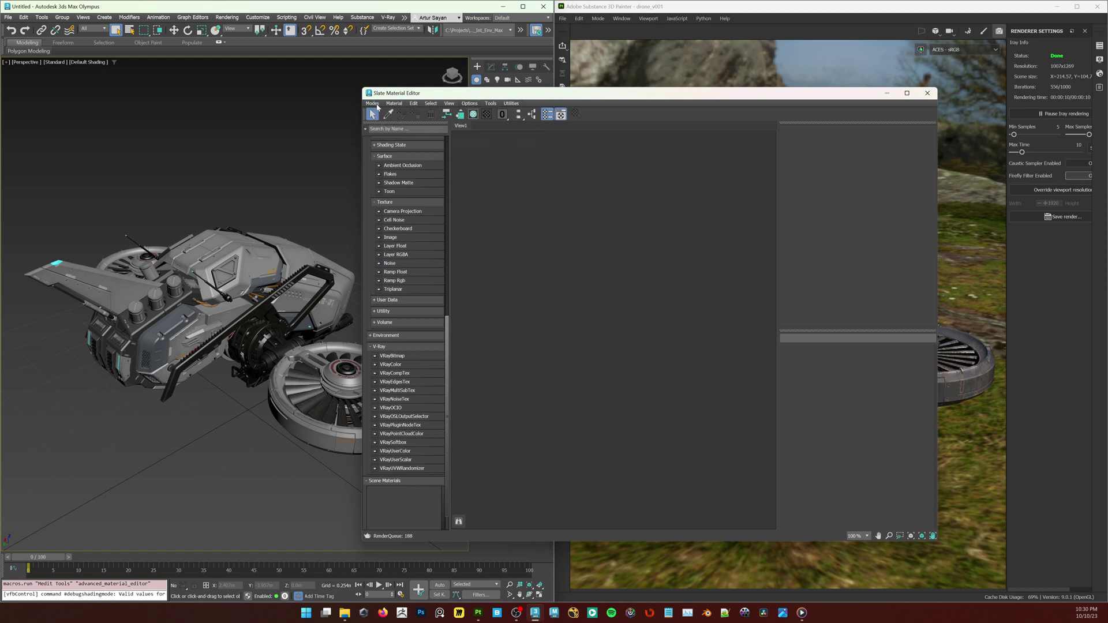
pyautogui.click(372, 103)
pyautogui.click(392, 114)
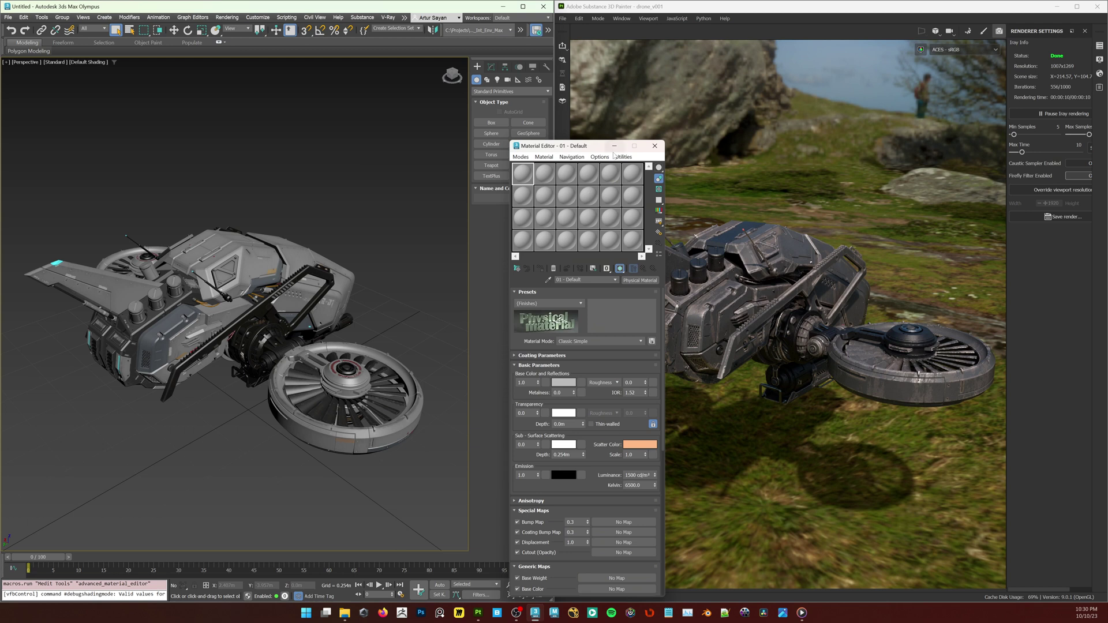
# - Launch the PBR Importer from Utilities and position it beside the Material Editor
pyautogui.click(621, 157)
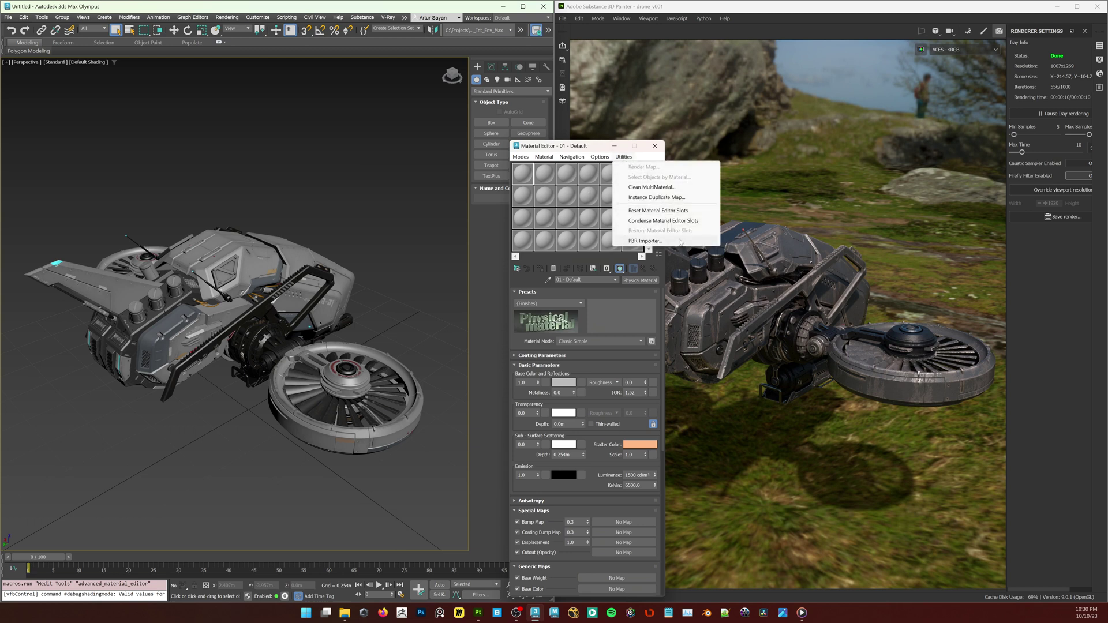
pyautogui.click(645, 241)
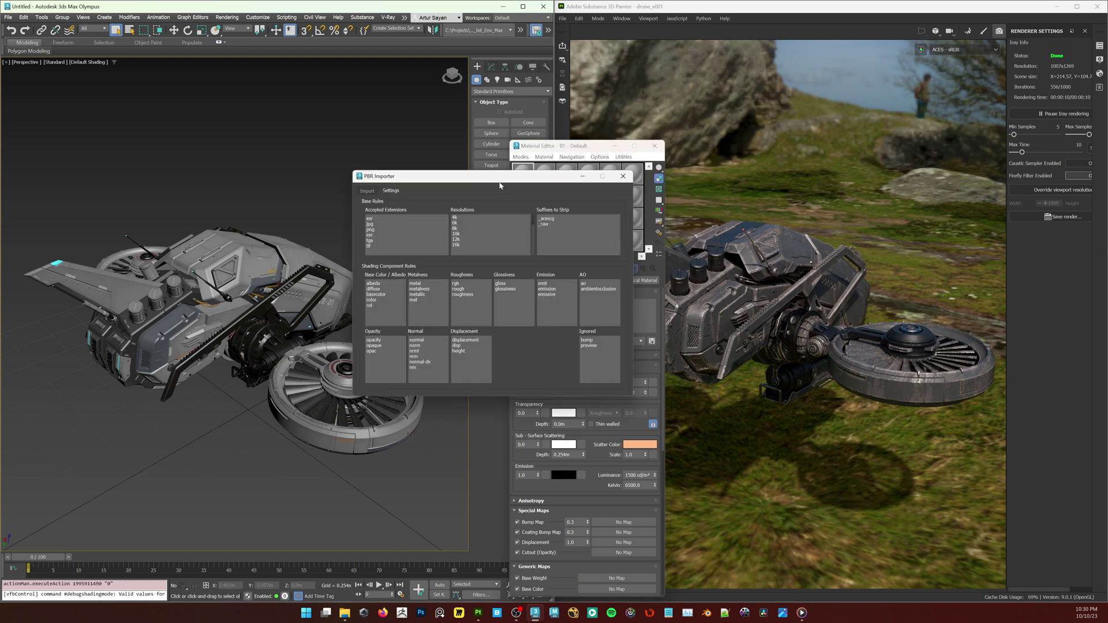
pyautogui.click(411, 190)
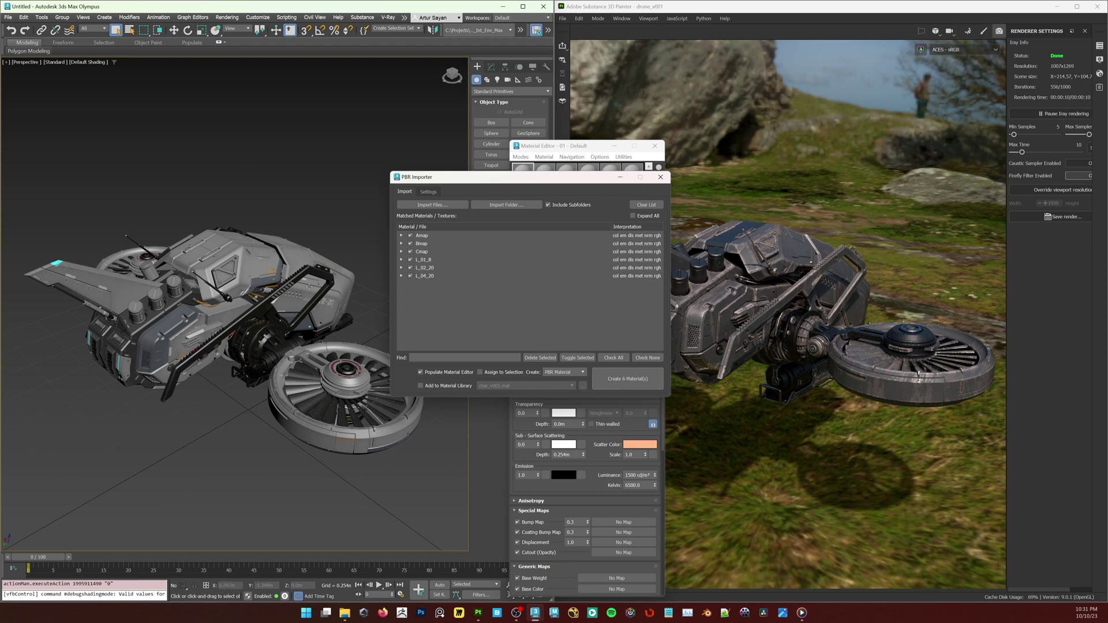
pyautogui.moveTo(574, 179); pyautogui.dragTo(598, 192)
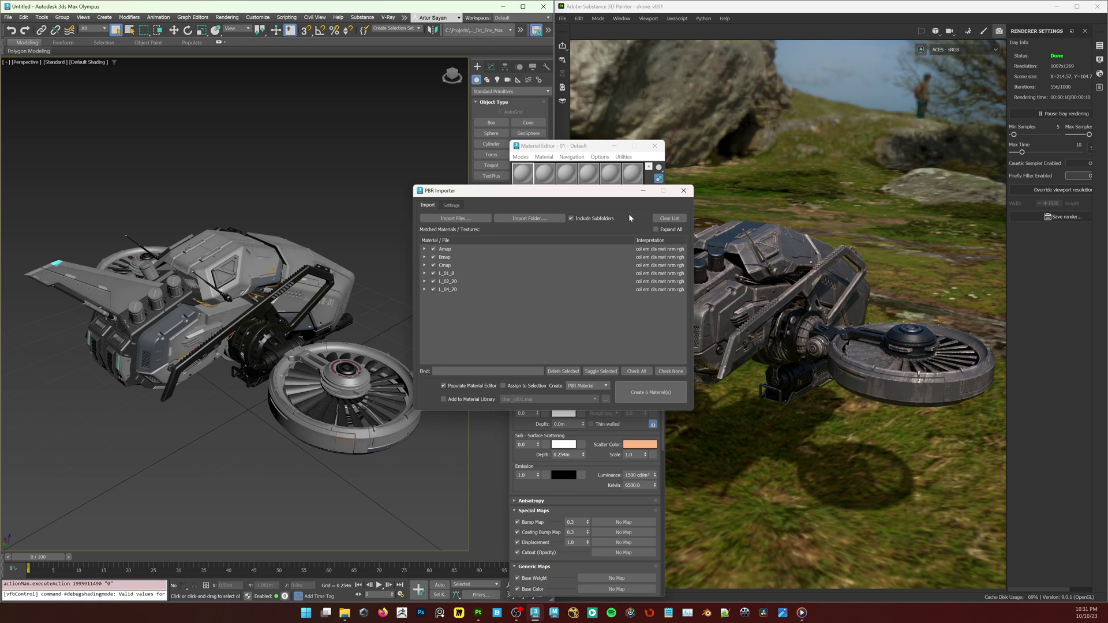
pyautogui.moveTo(520, 195); pyautogui.dragTo(457, 201)
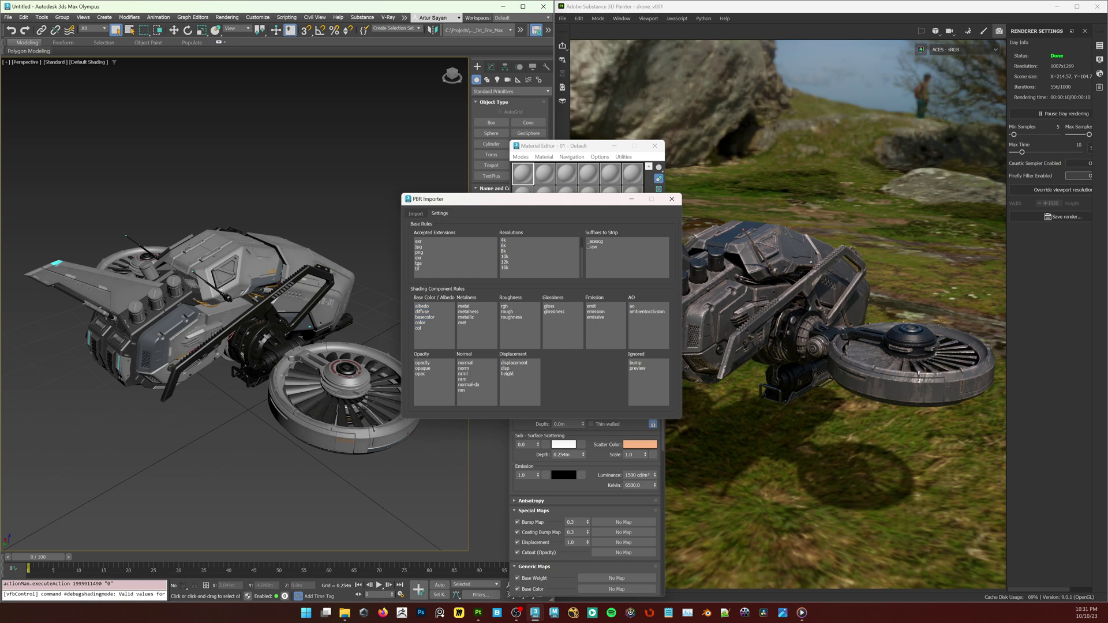
# - Shift the PBR Importer left, return to its Import tab, and start Import Folder
pyautogui.moveTo(522, 204); pyautogui.dragTo(507, 203)
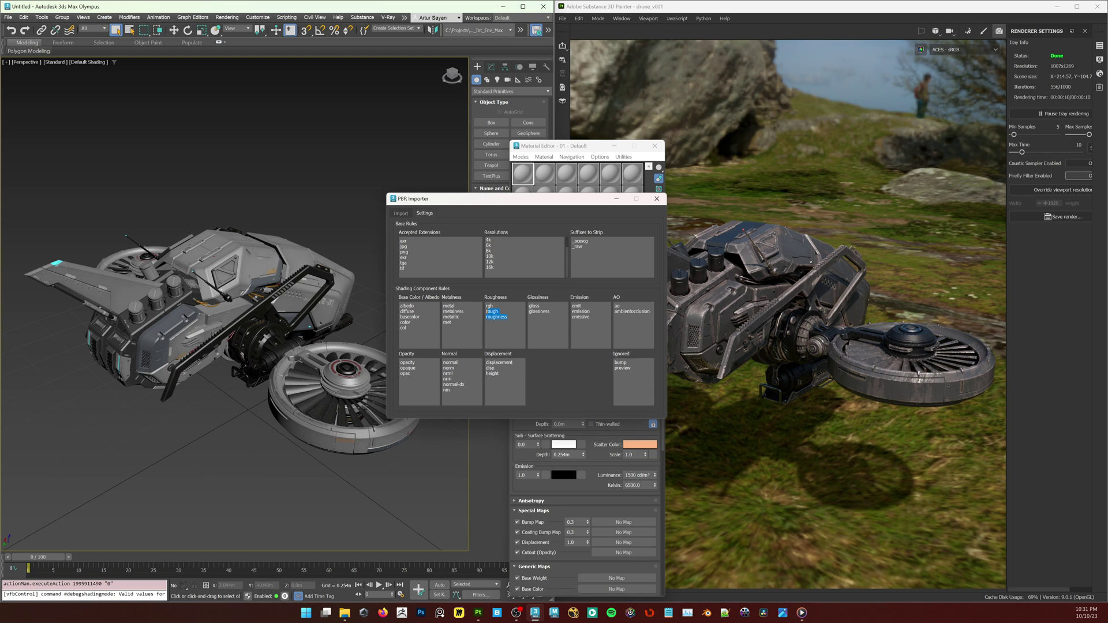
pyautogui.moveTo(547, 343)
pyautogui.click(402, 214)
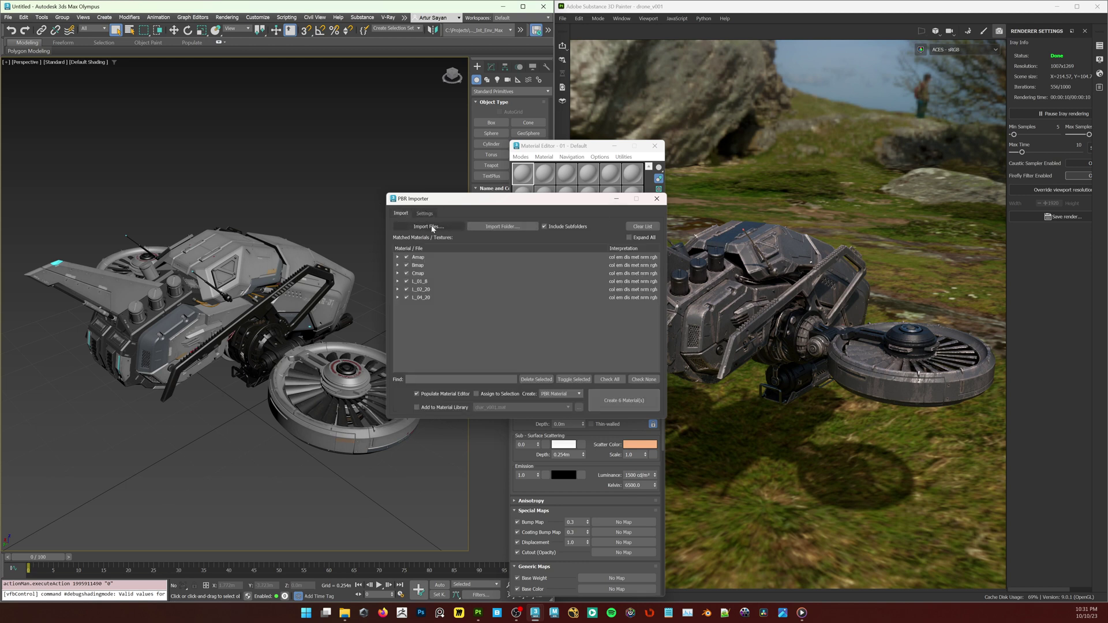
pyautogui.click(490, 226)
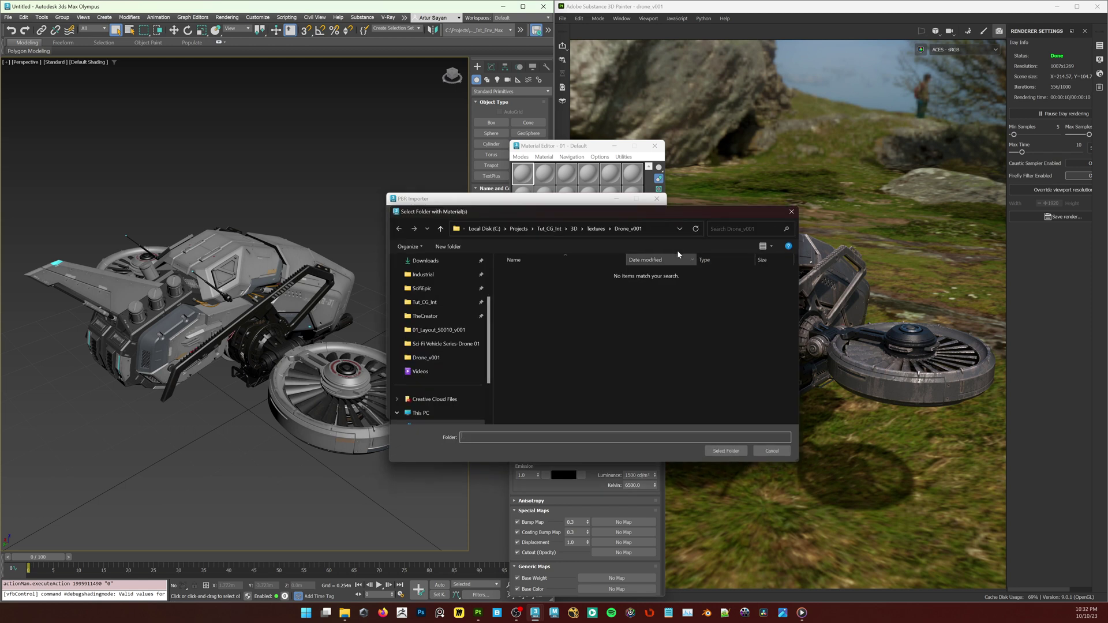
# - Import the Drone_v001 textures folder and review the six matched materials, Amap through L_02_20
pyautogui.click(653, 227)
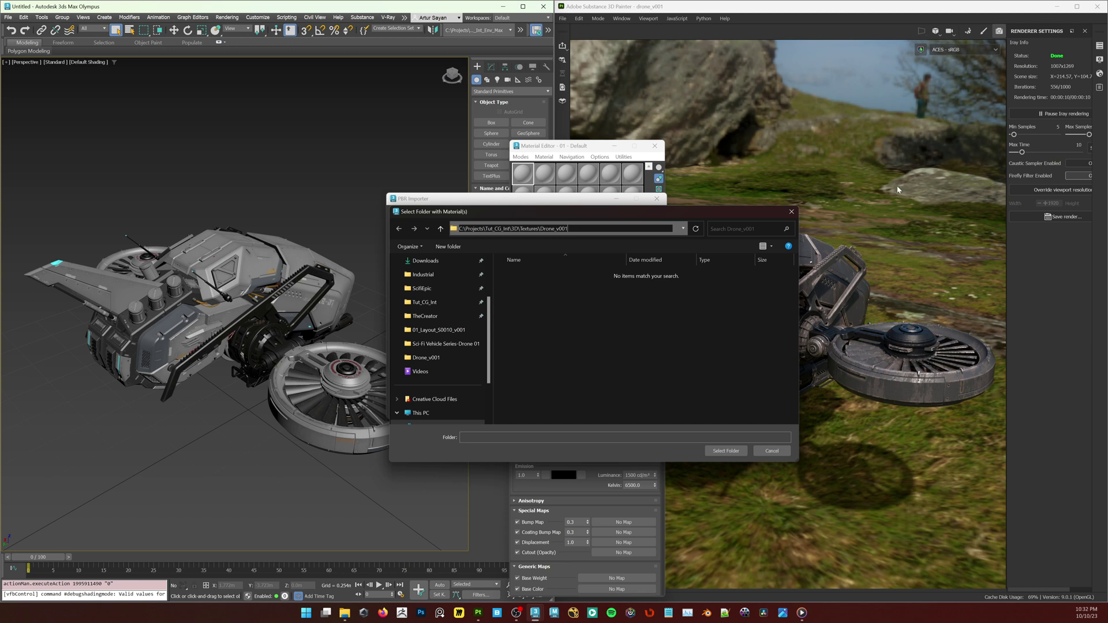
pyautogui.click(724, 450)
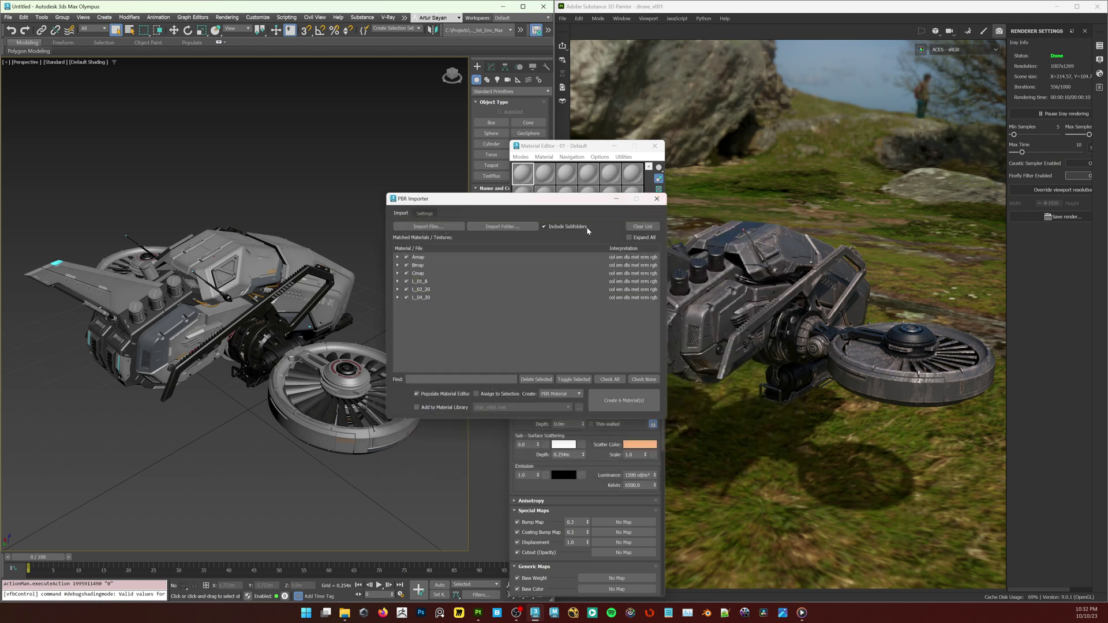
pyautogui.click(428, 257)
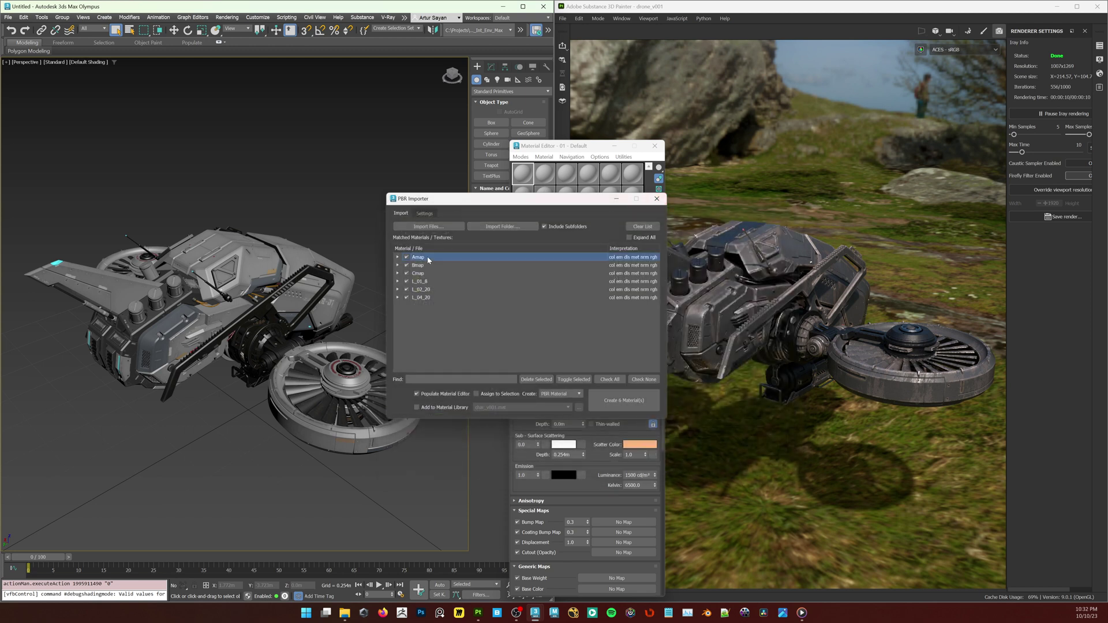
pyautogui.keyDown('shift'); pyautogui.click(431, 297); pyautogui.keyUp('shift')
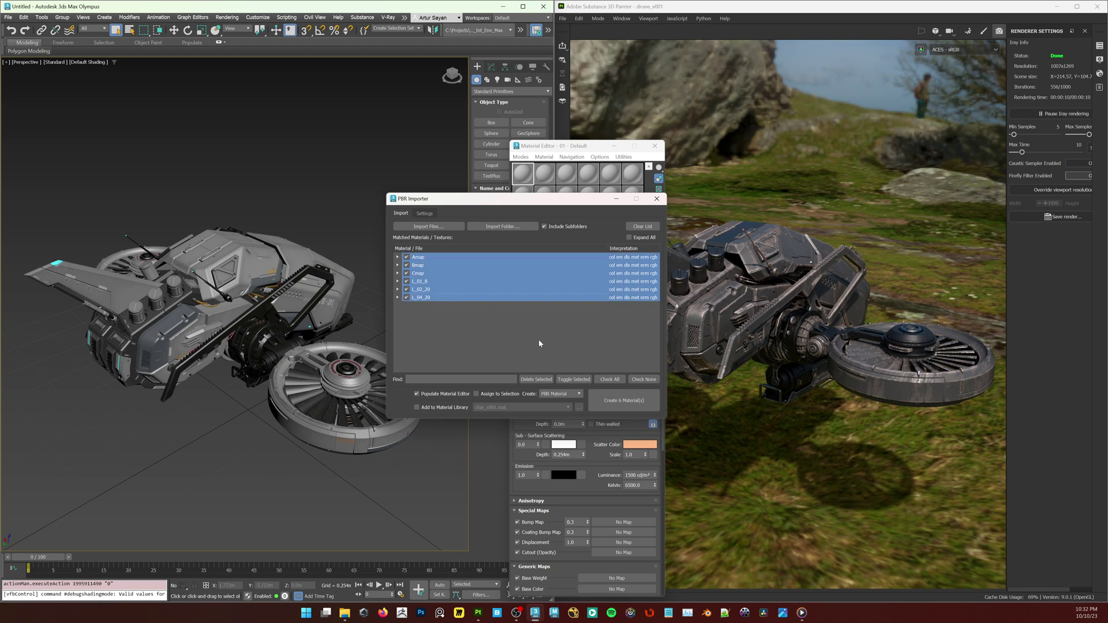
pyautogui.click(563, 340)
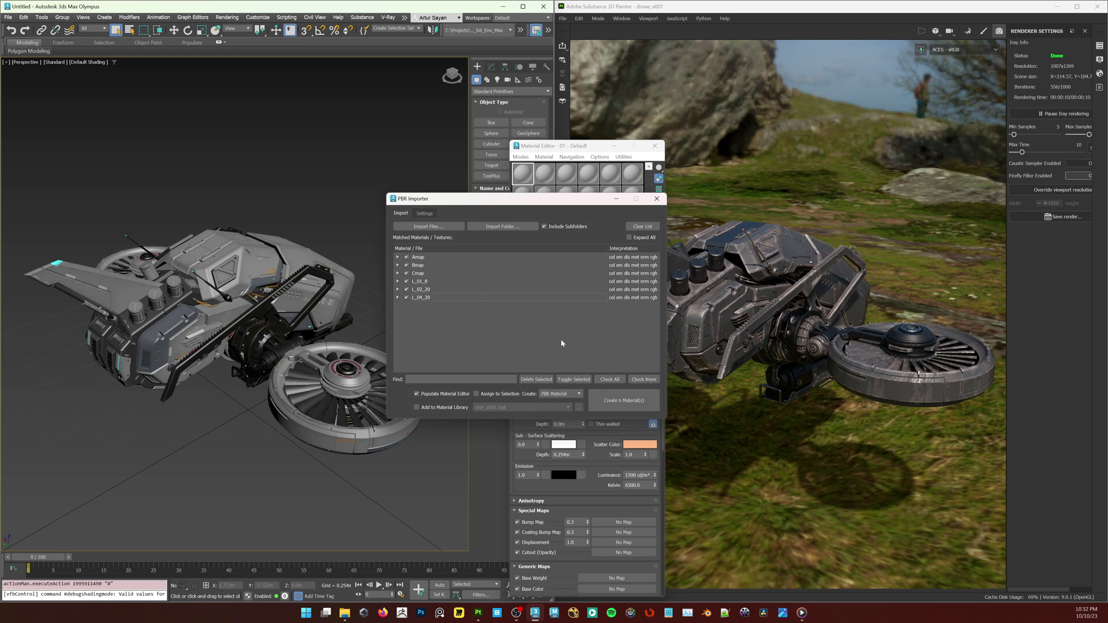
pyautogui.click(230, 18)
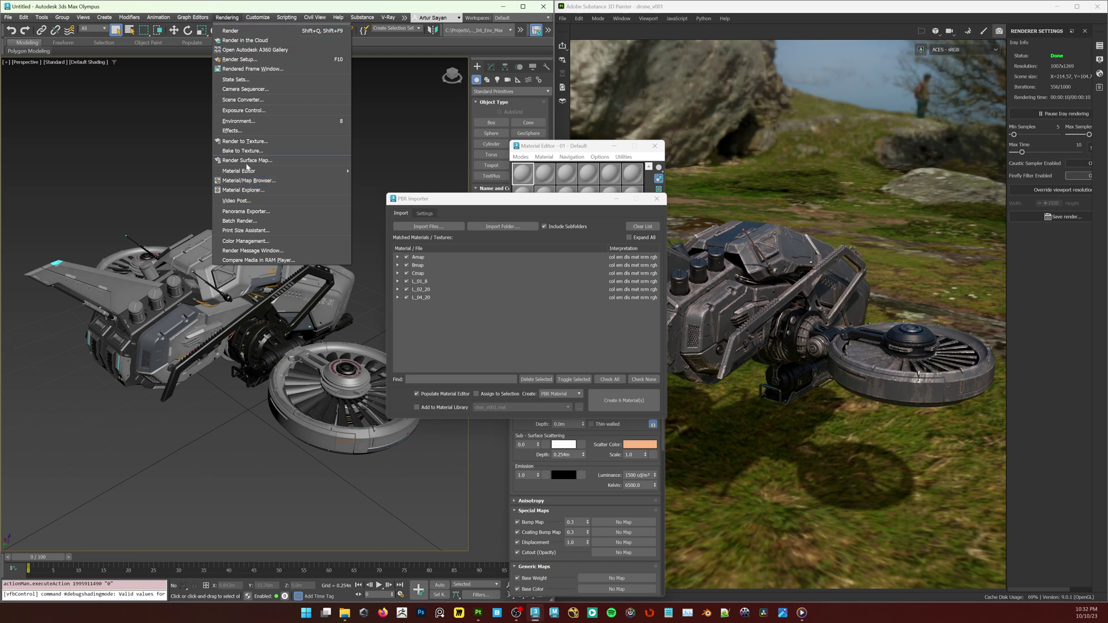
# - Set Color Management Mode to OCIO (Technology Preview) - 3ds Max Default with ACEScg rendering space
pyautogui.click(245, 240)
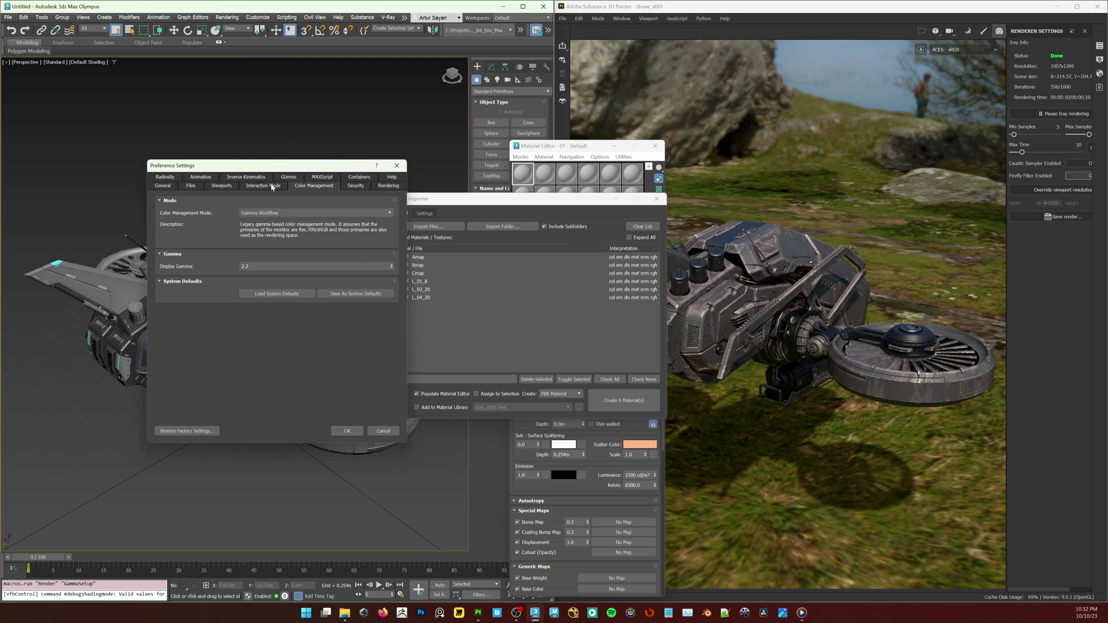
pyautogui.click(262, 214)
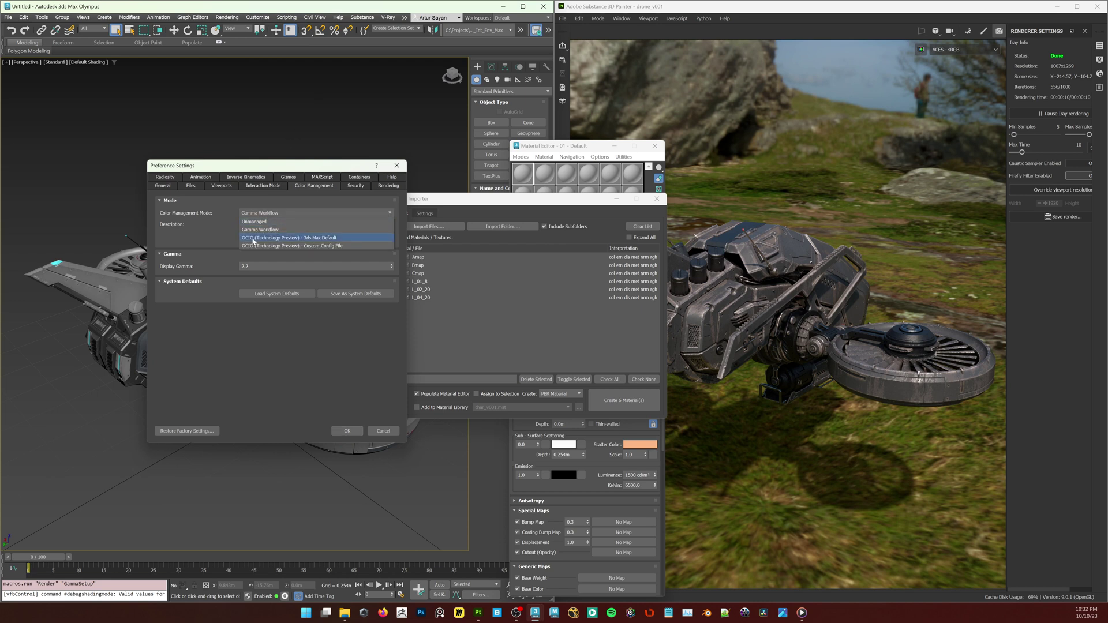
pyautogui.click(252, 238)
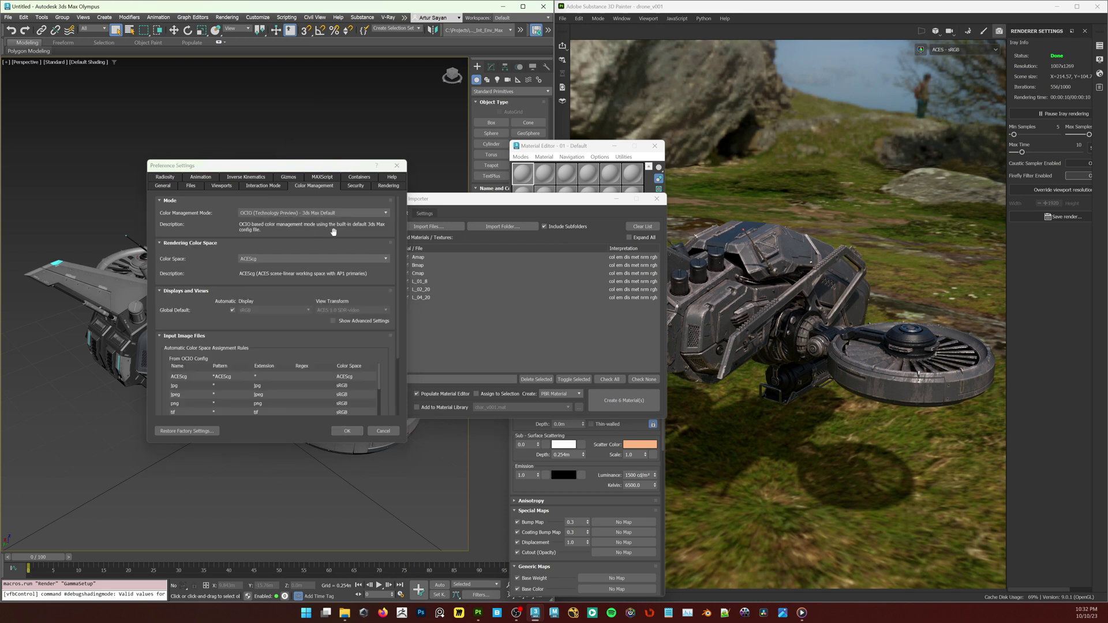
pyautogui.scroll(-3, 225, 237)
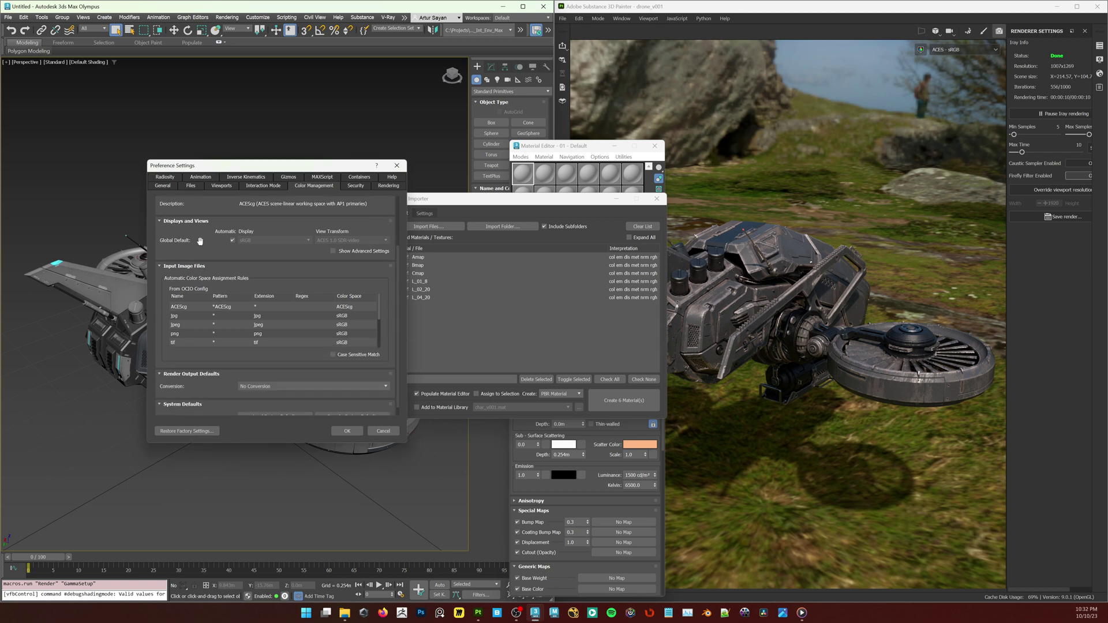
pyautogui.scroll(-1, 289, 265)
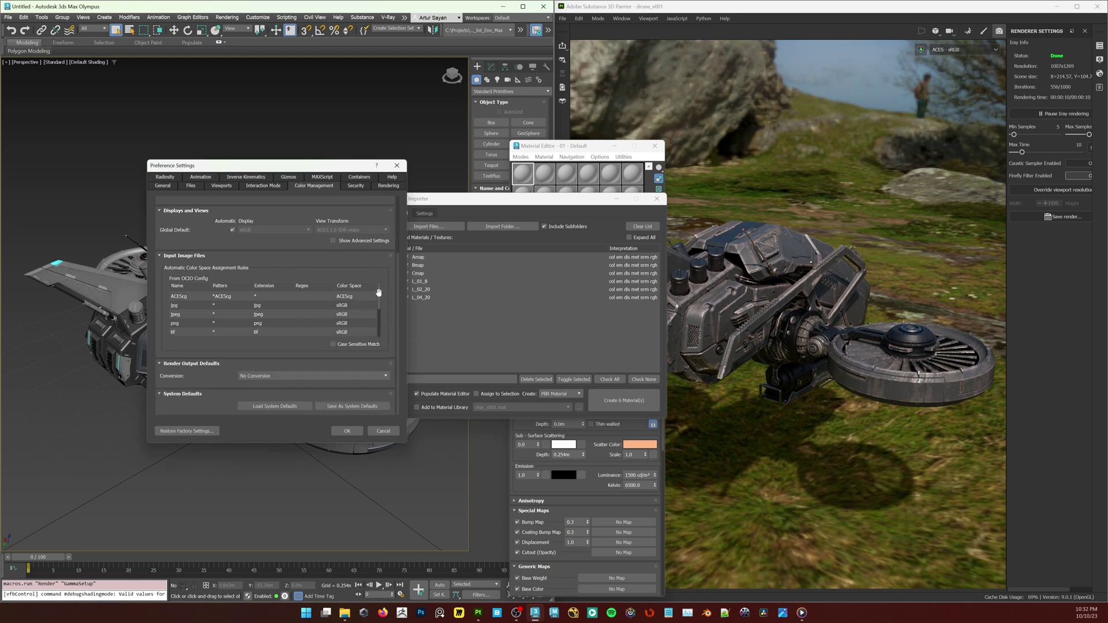
pyautogui.moveTo(378, 293)
pyautogui.mouseDown()
pyautogui.moveTo(377, 329)
pyautogui.moveTo(382, 286)
pyautogui.mouseUp()
pyautogui.click(348, 431)
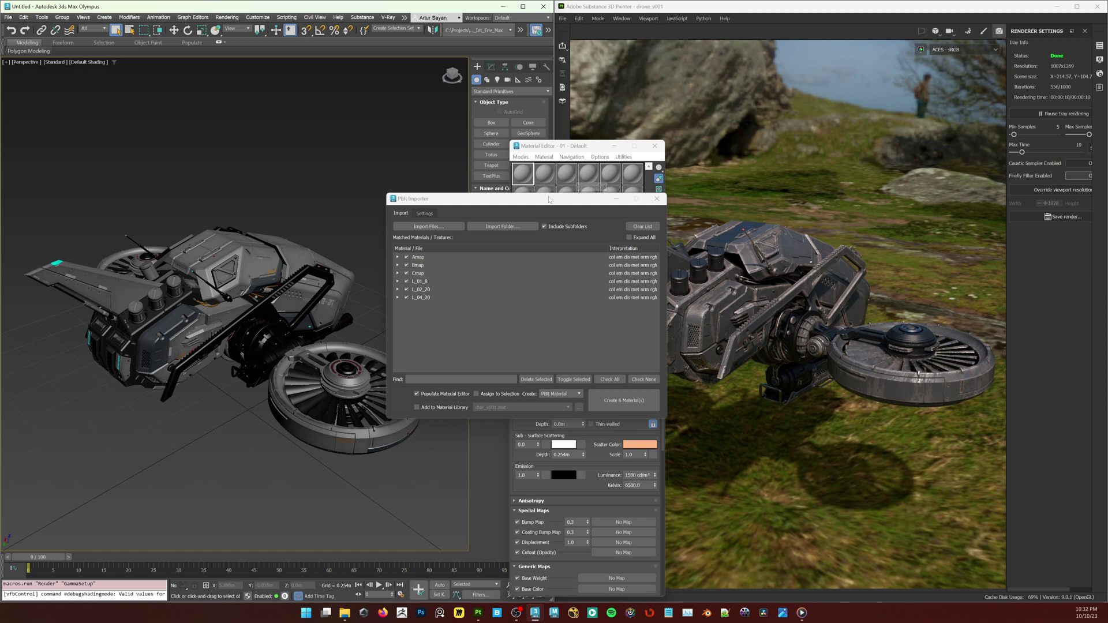
# - Create the six matched PBR materials, close the importer, and select all scene objects
pyautogui.moveTo(549, 202); pyautogui.dragTo(498, 180)
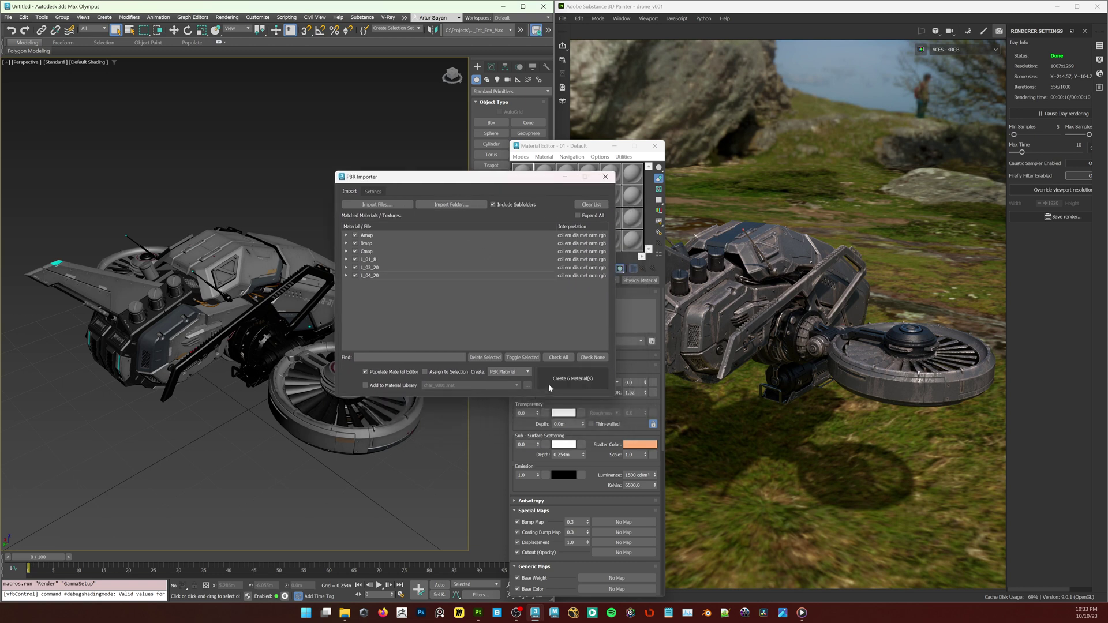
pyautogui.click(582, 381)
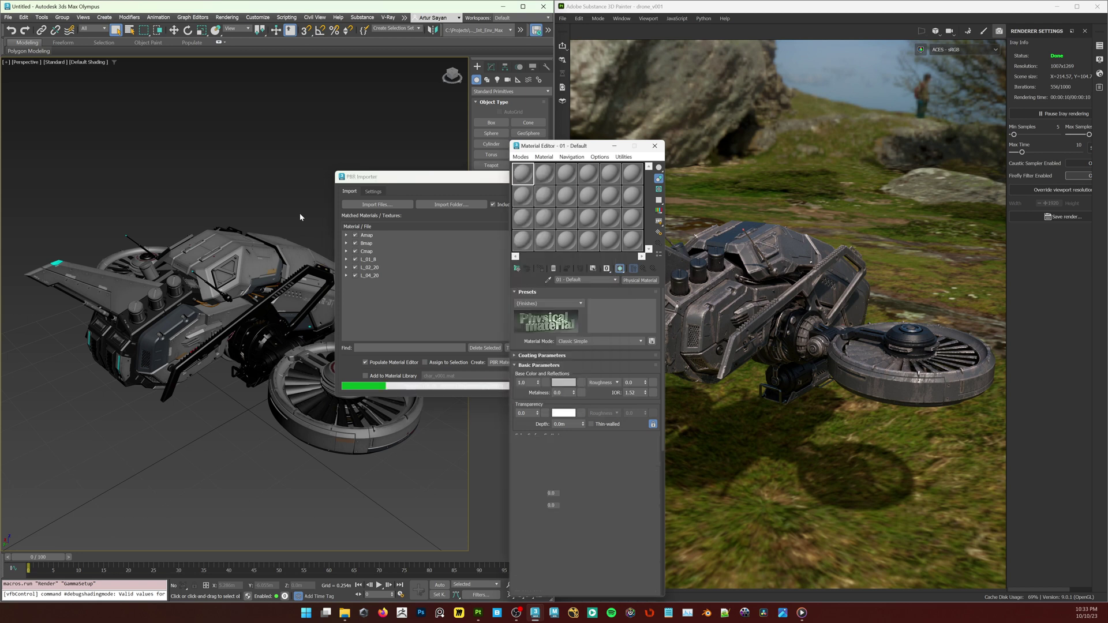
pyautogui.click(476, 189)
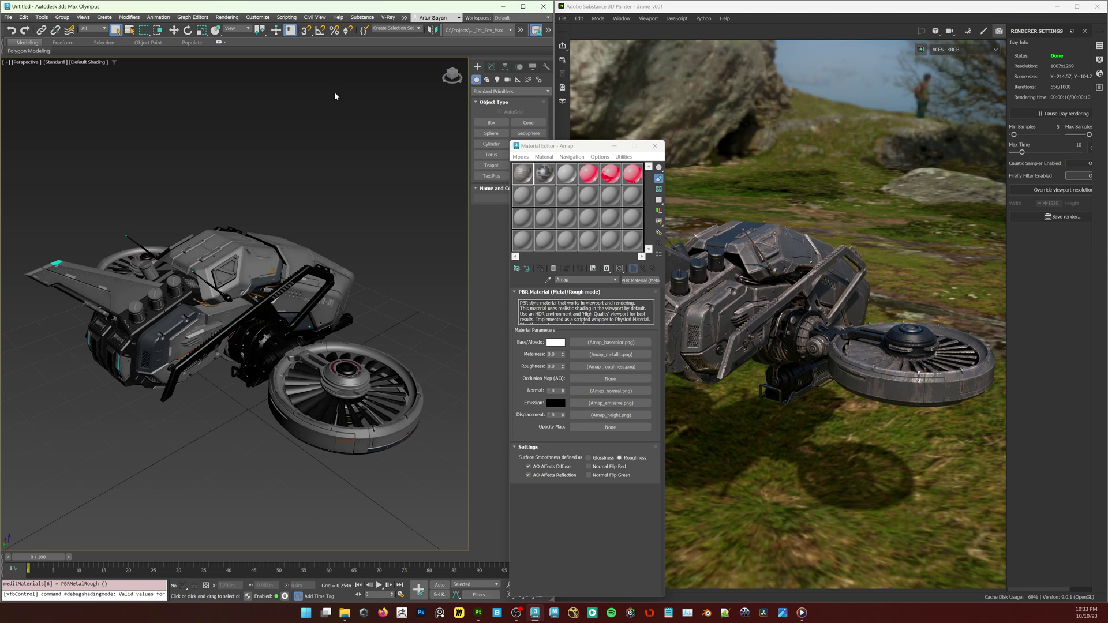
pyautogui.hotkey('ctrl', 'a')
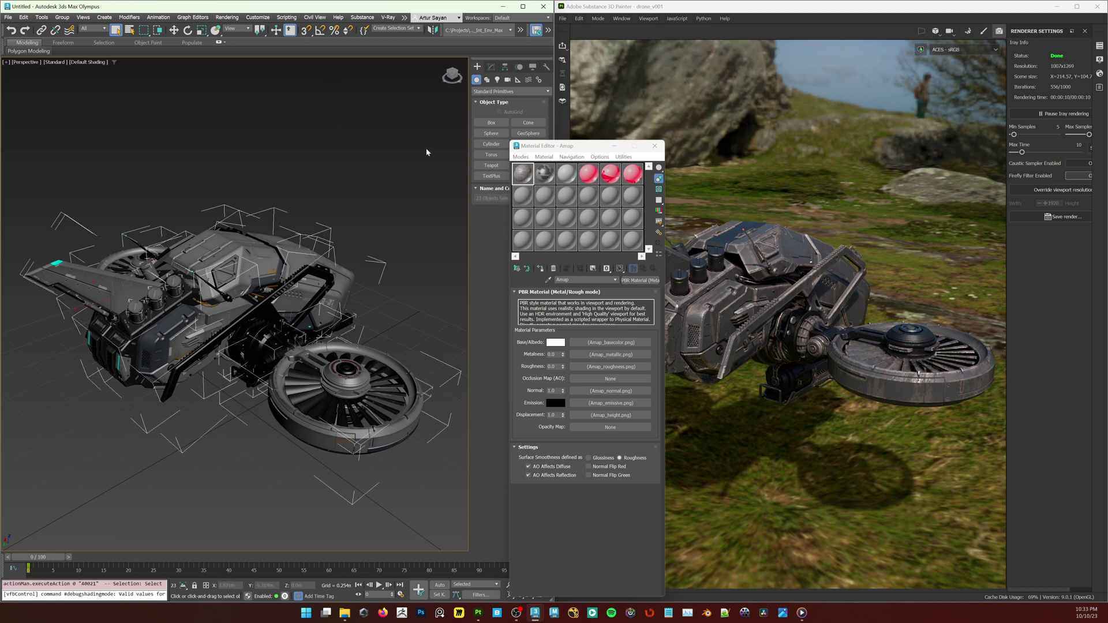
# - Load Amap, Bmap and MultiMat_0 from the Scene Materials browser into empty editor slots
pyautogui.click(522, 240)
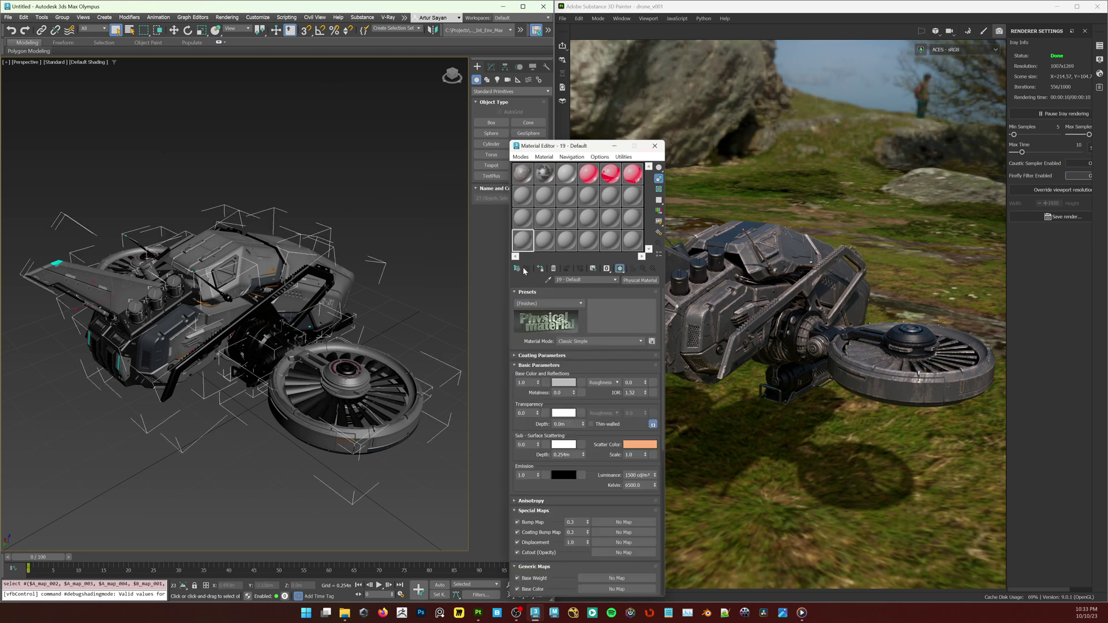
pyautogui.click(517, 268)
pyautogui.doubleClick(406, 456)
pyautogui.click(544, 239)
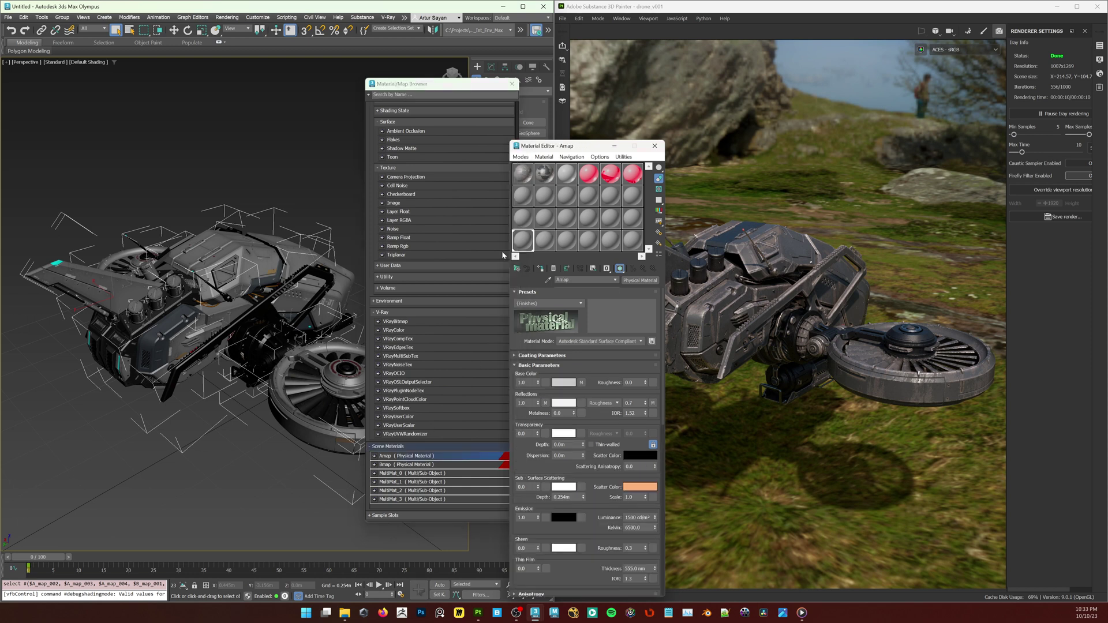
pyautogui.doubleClick(406, 465)
pyautogui.click(567, 241)
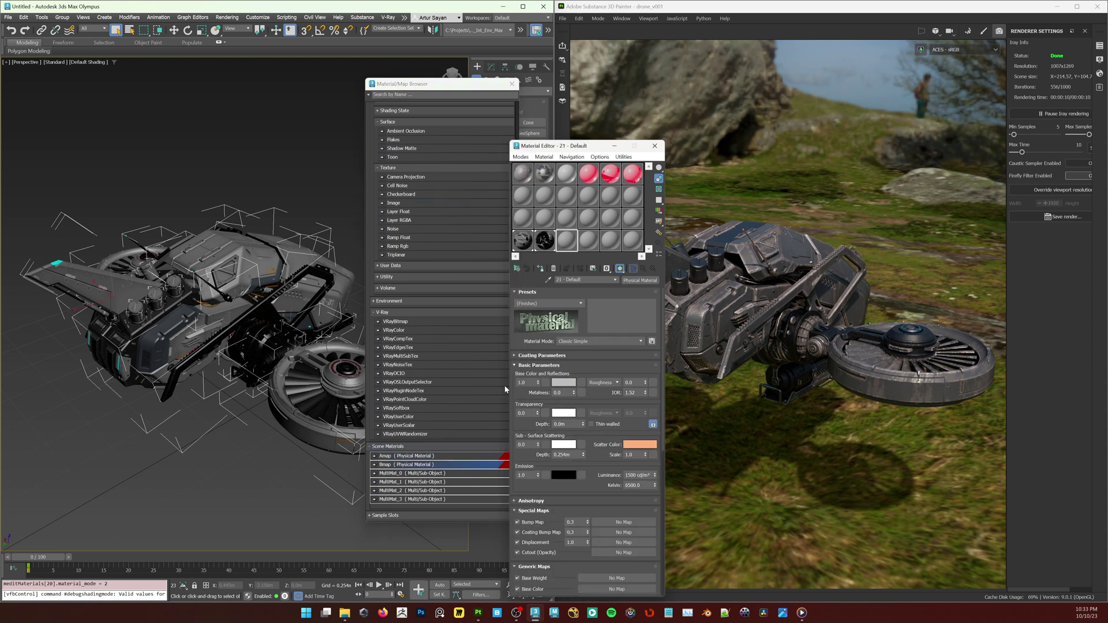
pyautogui.click(438, 475)
pyautogui.click(588, 239)
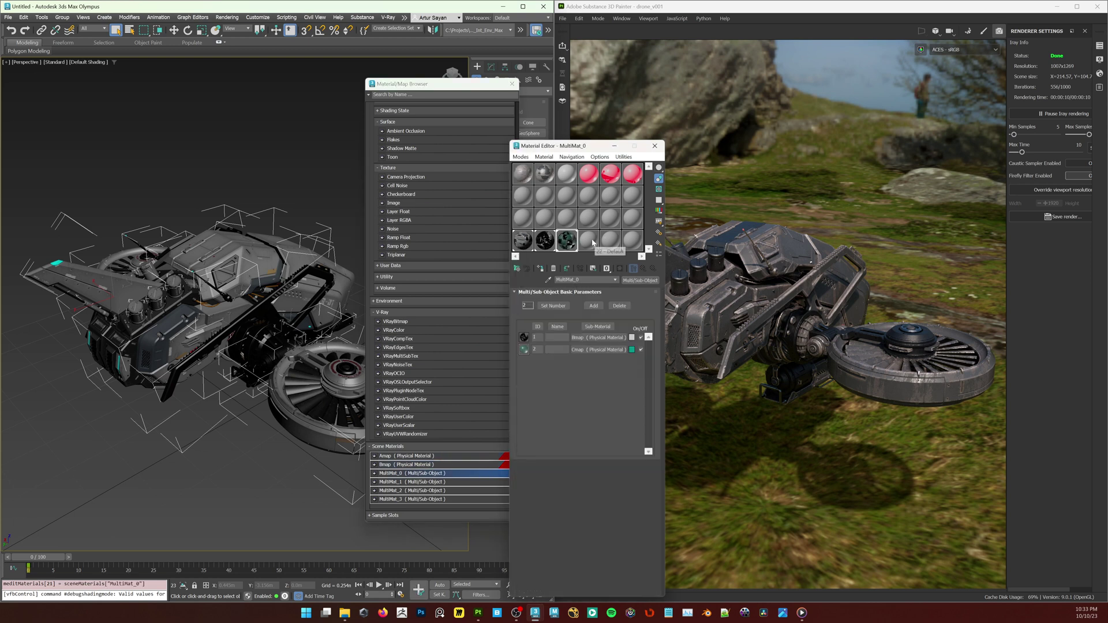
pyautogui.doubleClick(588, 239)
pyautogui.click(646, 192)
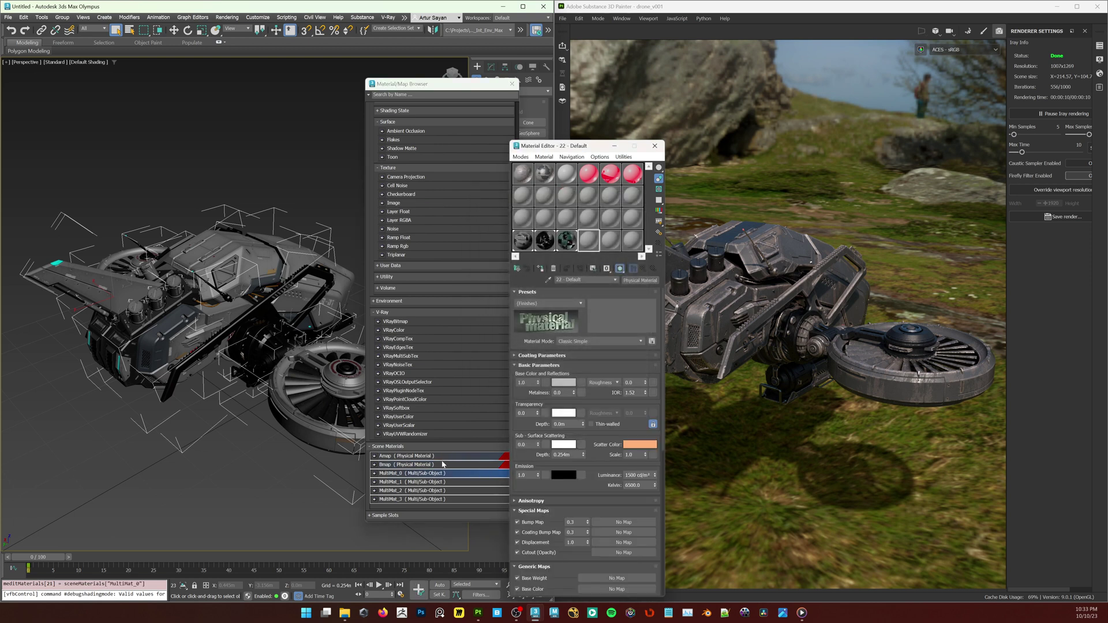
# - Drag MultiMat_1, MultiMat_2 and MultiMat_3 into the remaining material slots
pyautogui.moveTo(447, 481); pyautogui.dragTo(607, 243)
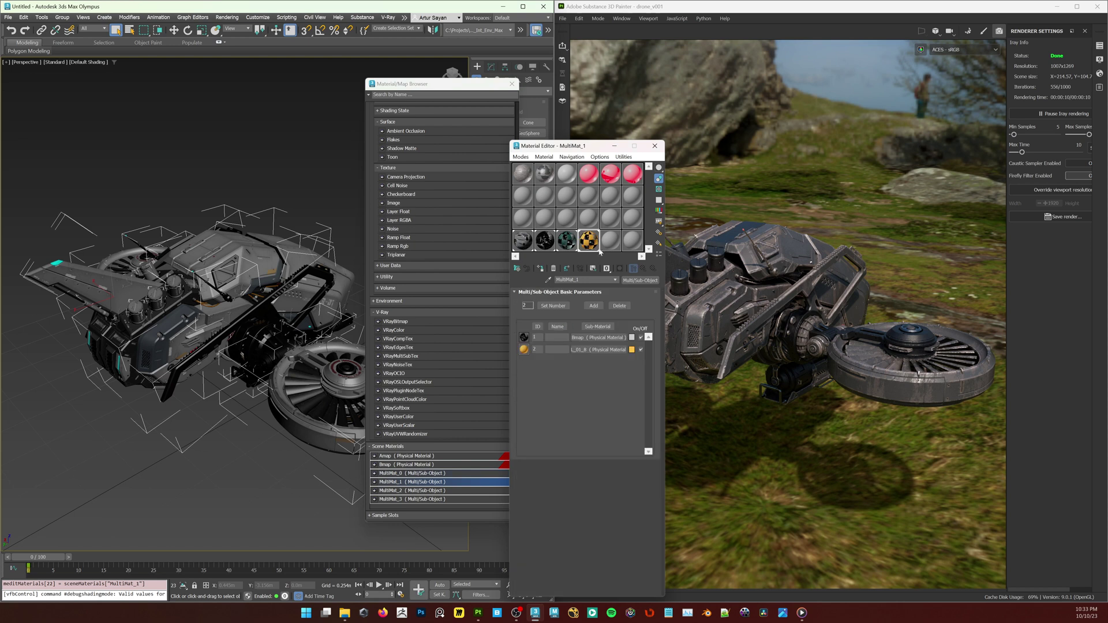
pyautogui.moveTo(462, 495); pyautogui.dragTo(610, 240)
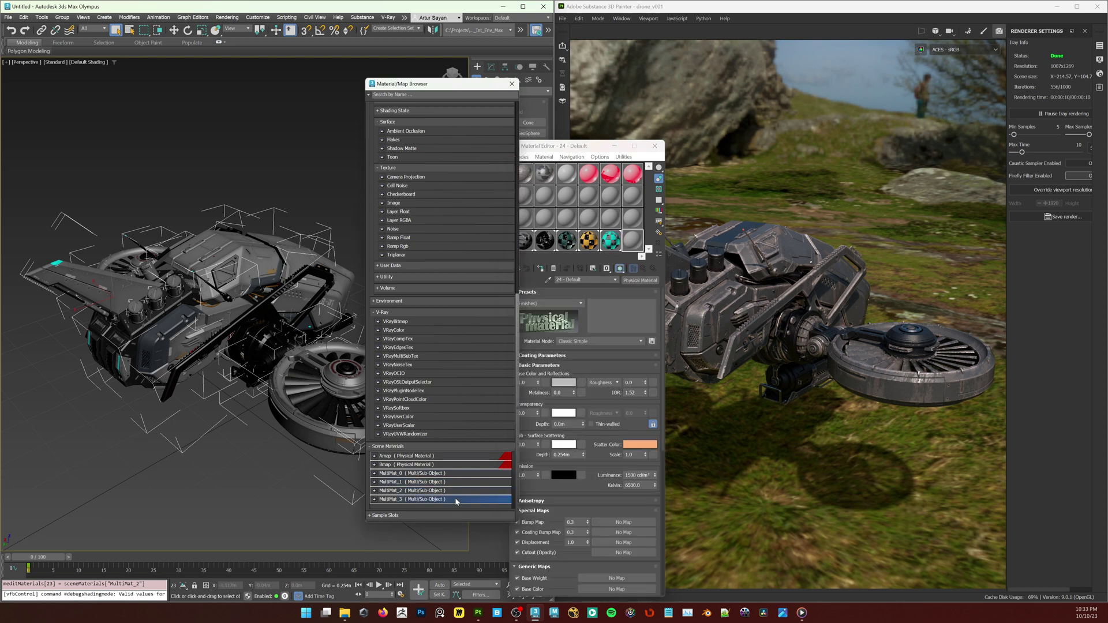
pyautogui.moveTo(453, 499); pyautogui.dragTo(633, 240)
pyautogui.click(511, 83)
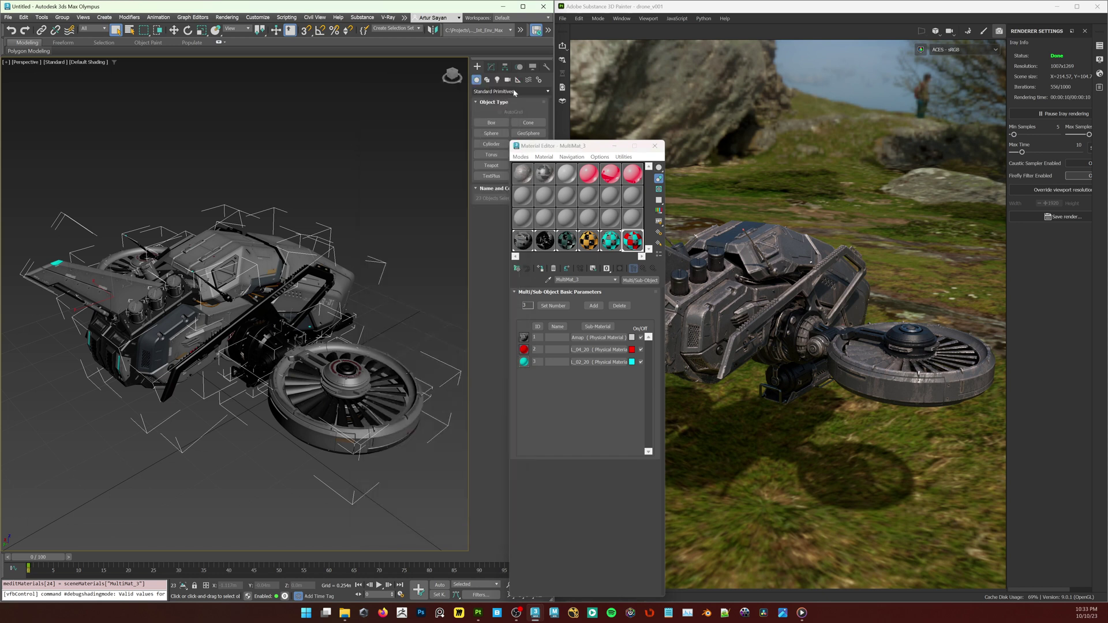
# - Review the Amap, Bmap and L_01_8 settings and replace old red samples with blank materials
pyautogui.click(528, 241)
pyautogui.moveTo(528, 242); pyautogui.dragTo(548, 225)
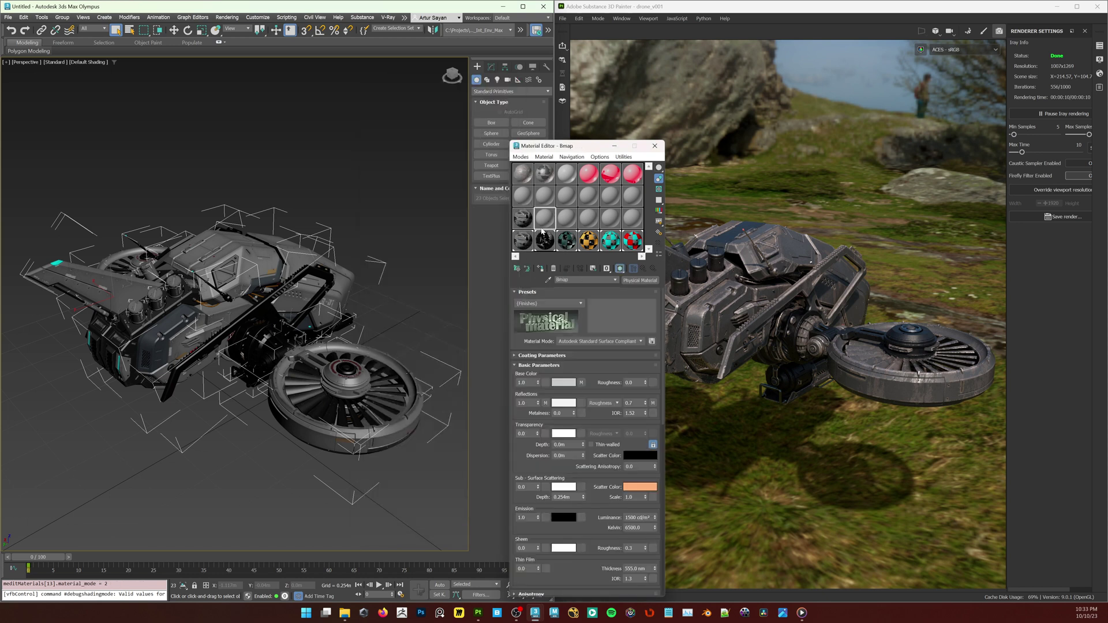
pyautogui.click(523, 178)
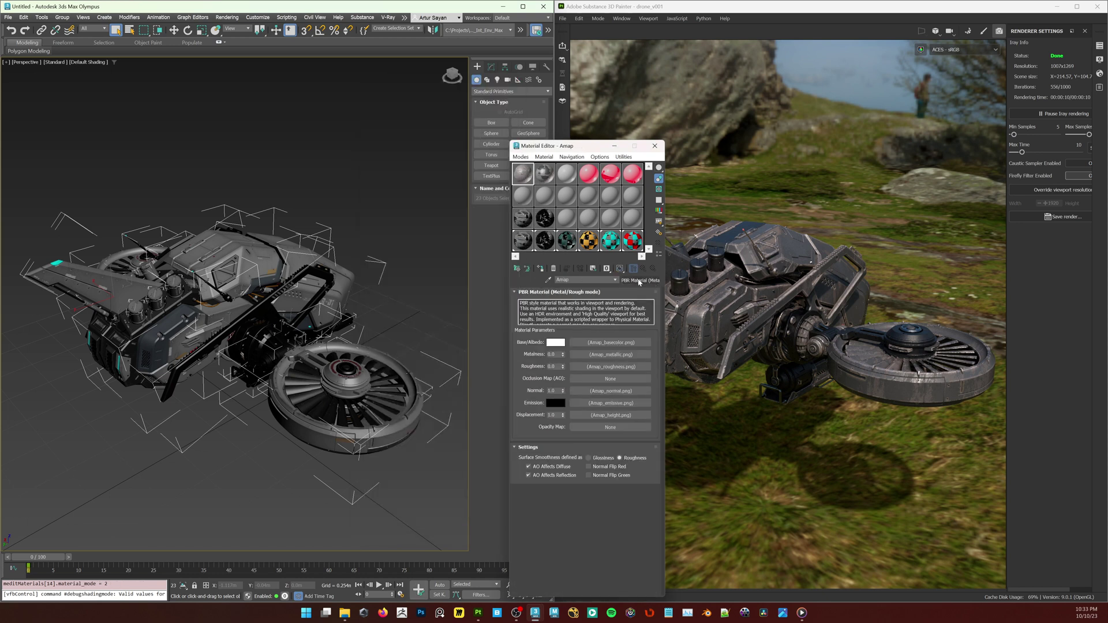
pyautogui.click(545, 177)
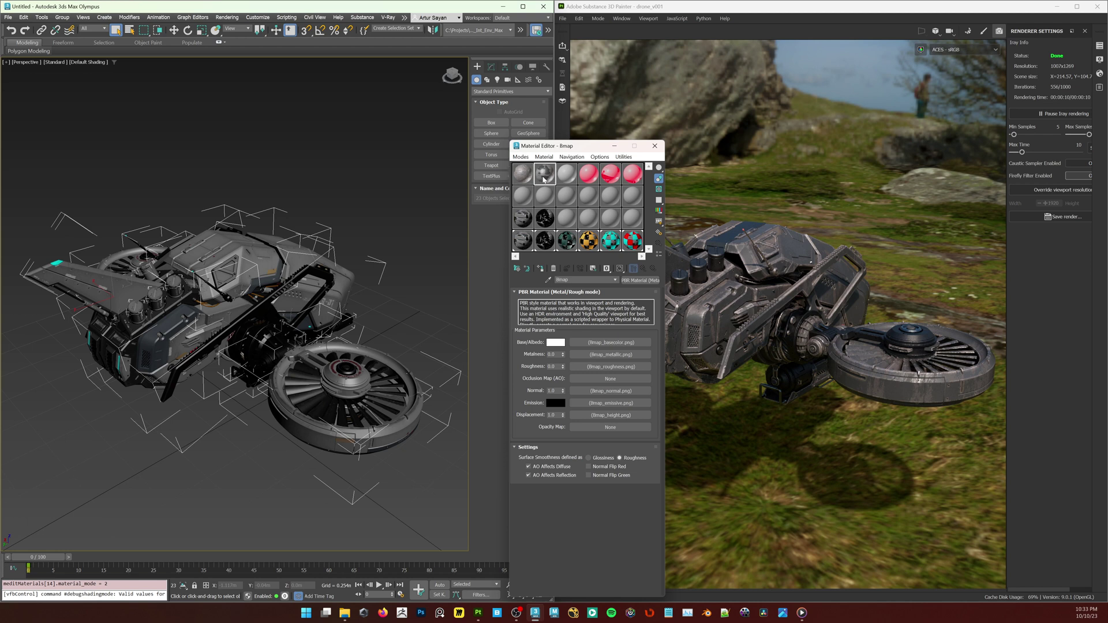
pyautogui.click(587, 173)
pyautogui.moveTo(627, 197); pyautogui.dragTo(567, 174)
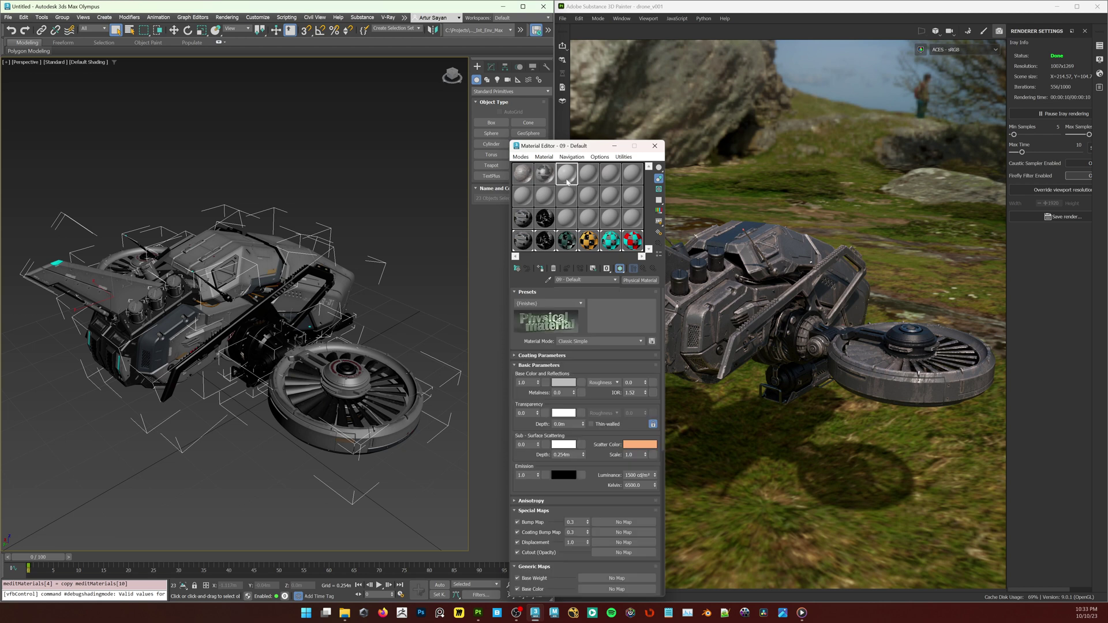
pyautogui.click(543, 175)
pyautogui.click(523, 174)
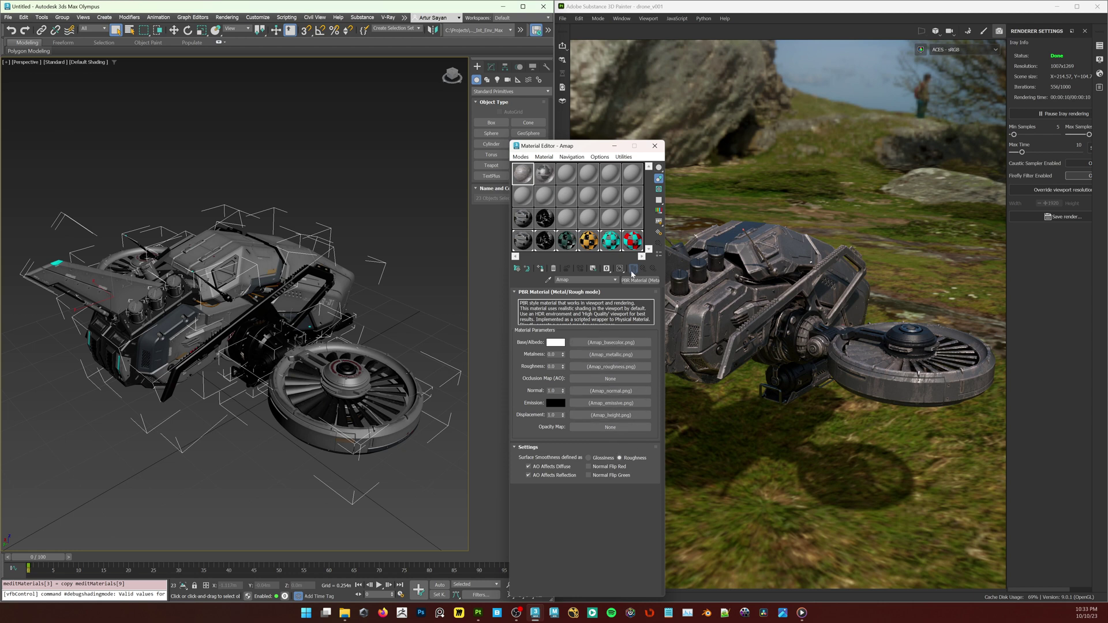
# - Copy the Amap PBR material and paste it into an empty sample slot
pyautogui.rightClick(647, 281)
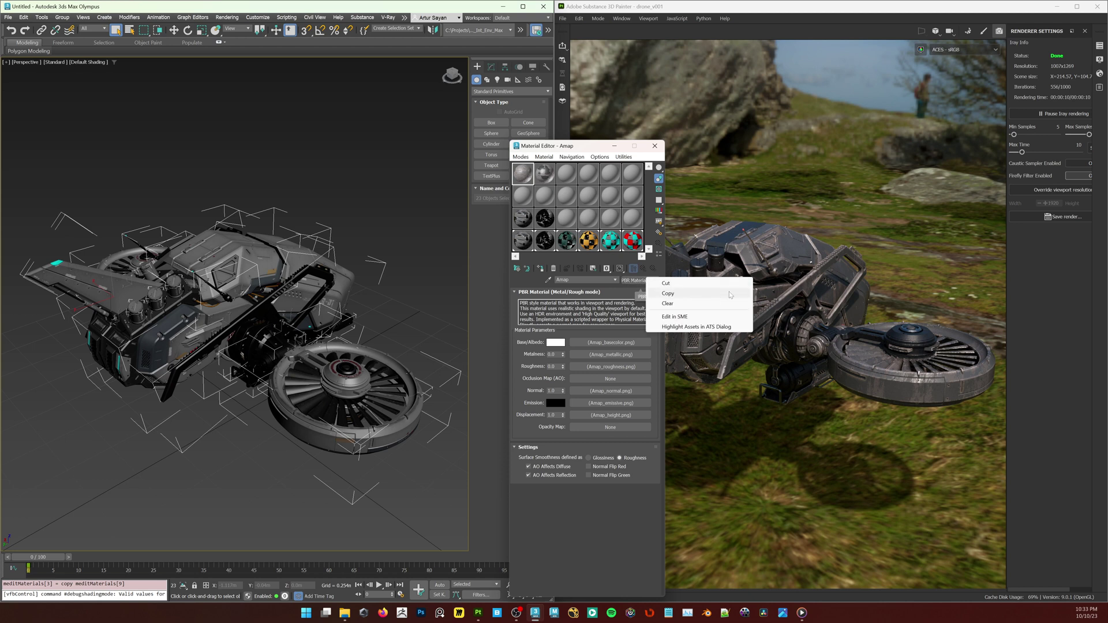
pyautogui.click(691, 294)
pyautogui.click(522, 240)
pyautogui.rightClick(640, 280)
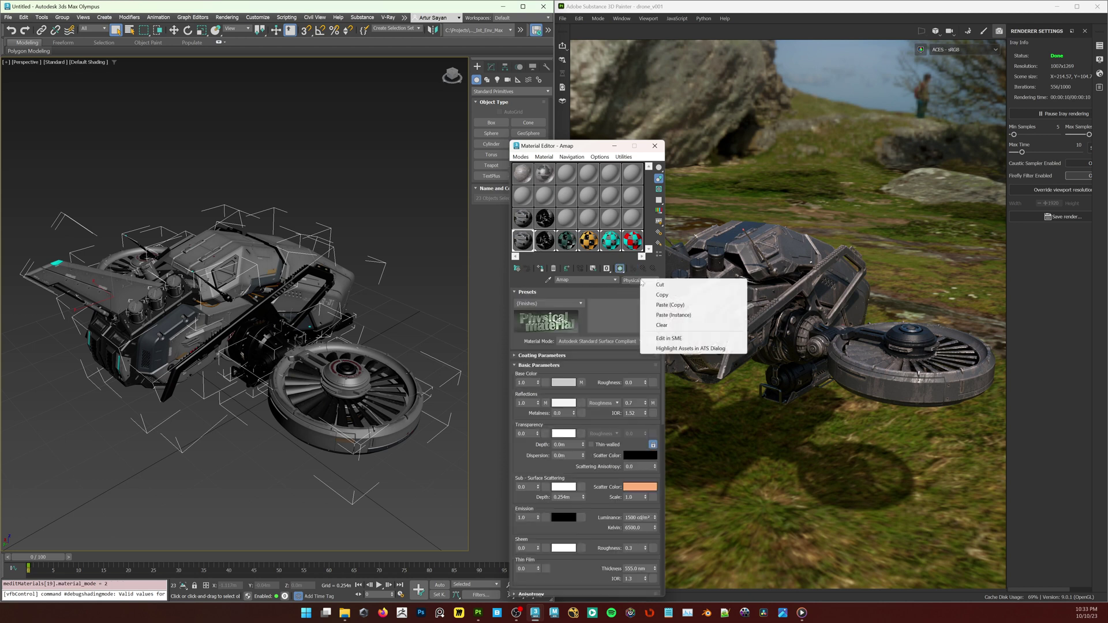
pyautogui.click(693, 315)
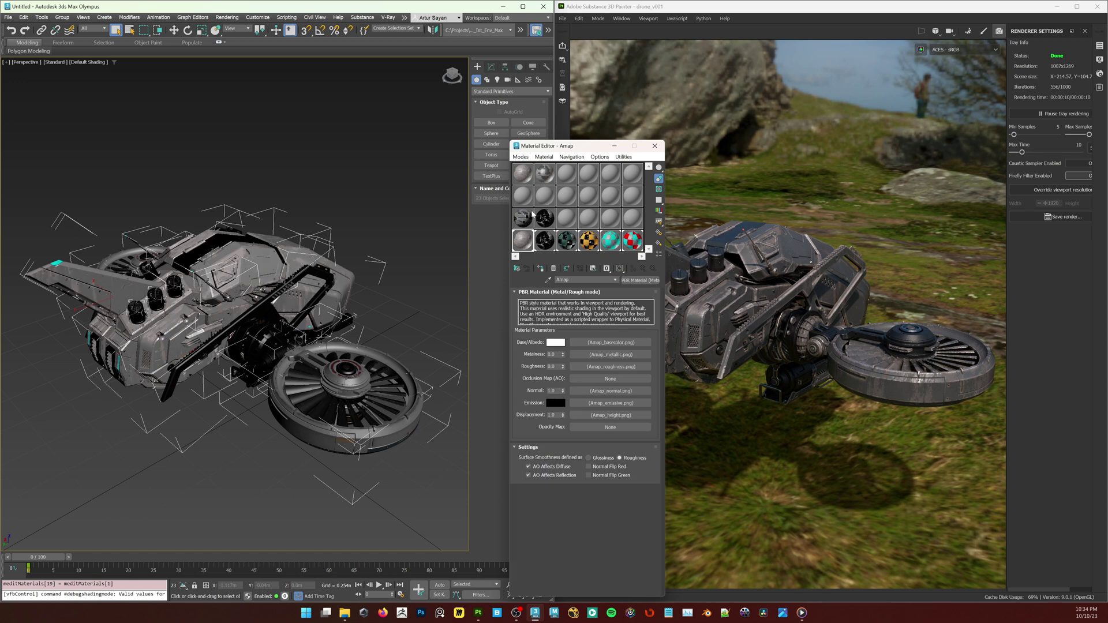
# - Copy the Bmap PBR material and paste it as an instance into another slot
pyautogui.click(545, 173)
pyautogui.rightClick(640, 281)
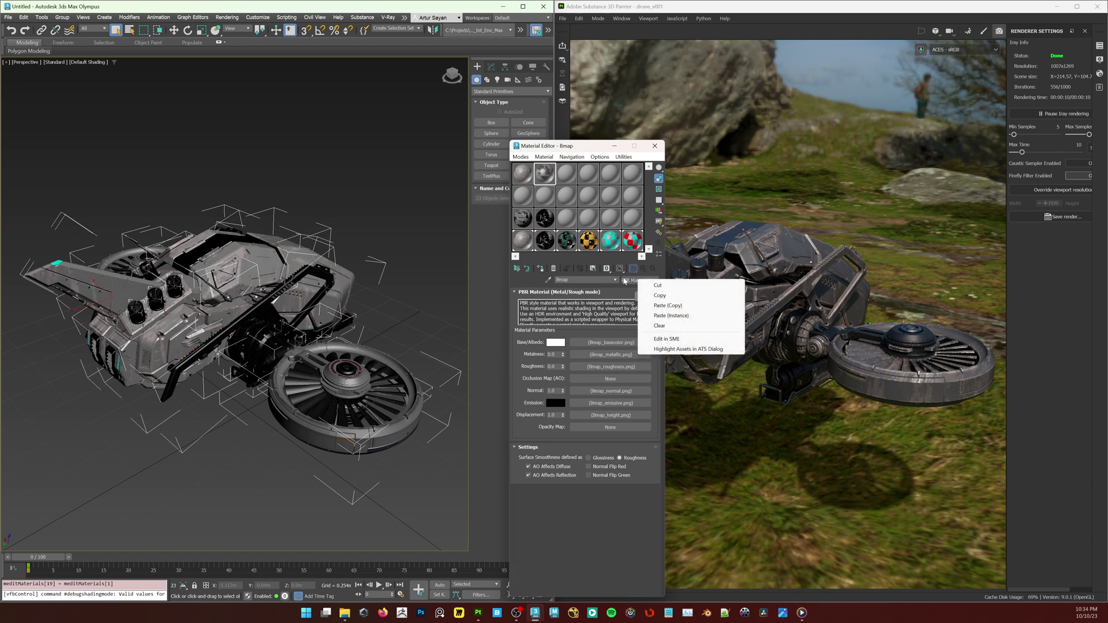
pyautogui.click(689, 300)
pyautogui.click(545, 241)
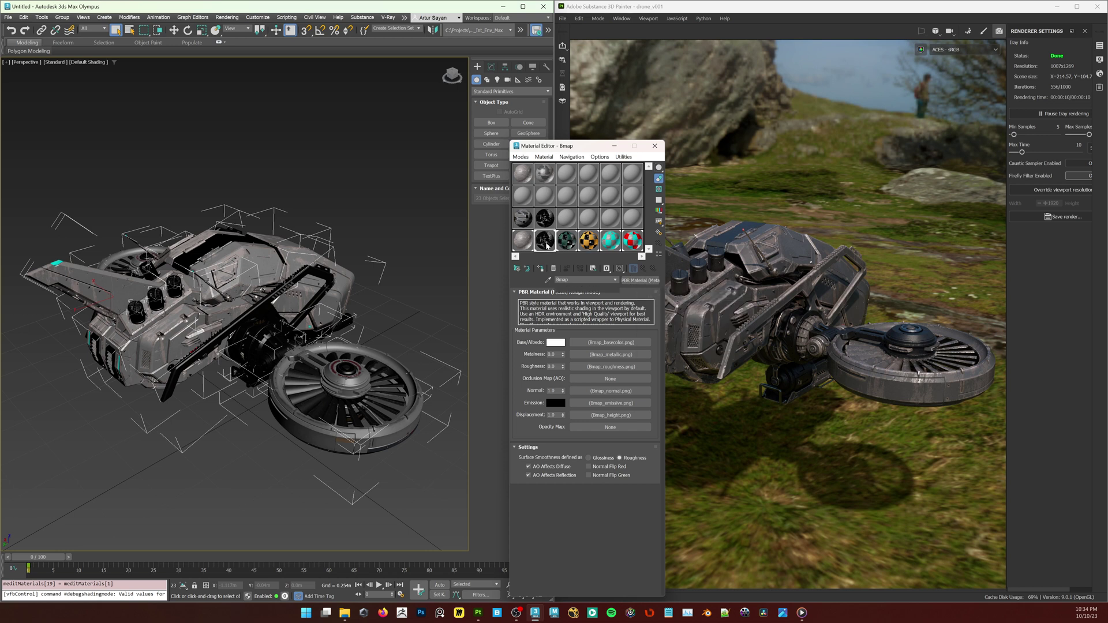
pyautogui.rightClick(643, 280)
pyautogui.click(707, 317)
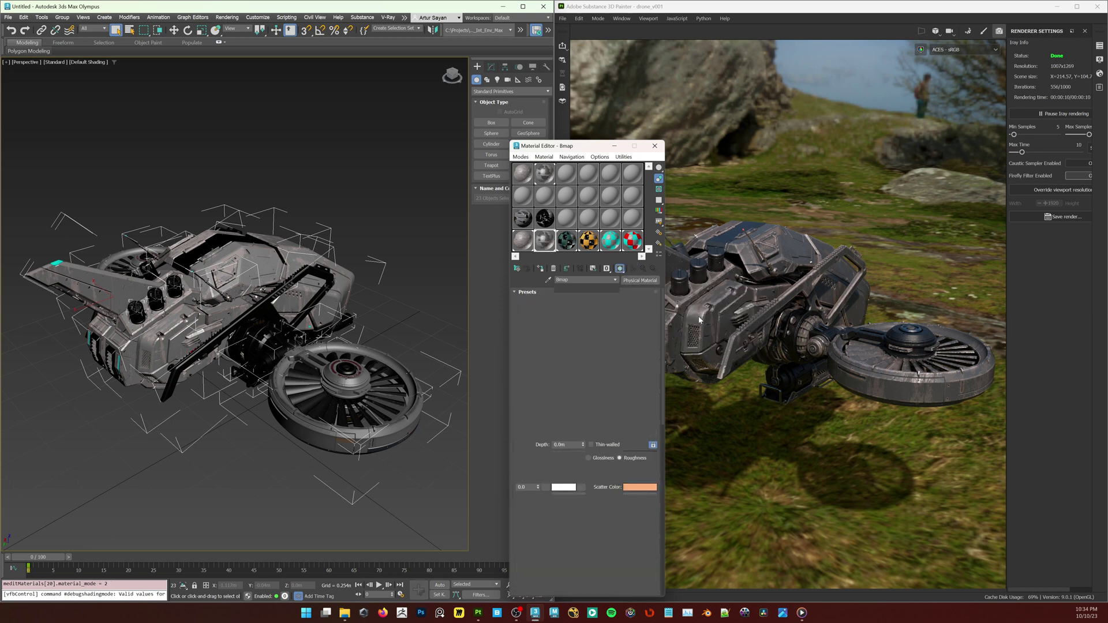
pyautogui.click(386, 188)
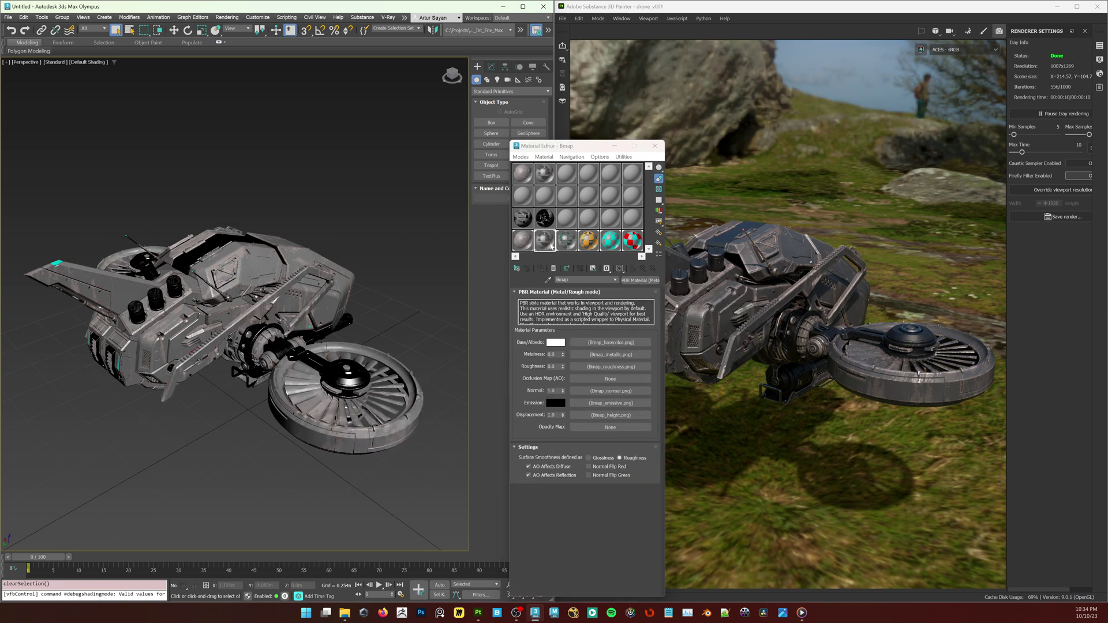
pyautogui.click(523, 240)
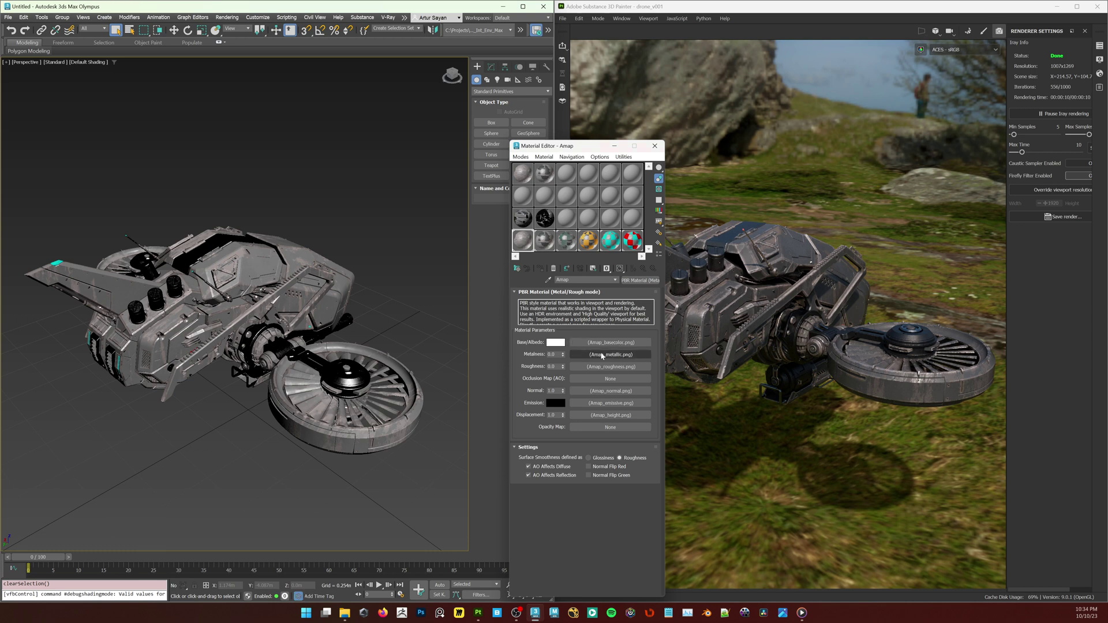
# - Open a magnified Amap preview, move it aside, and open the Base/Albedo map settings
pyautogui.doubleClick(523, 242)
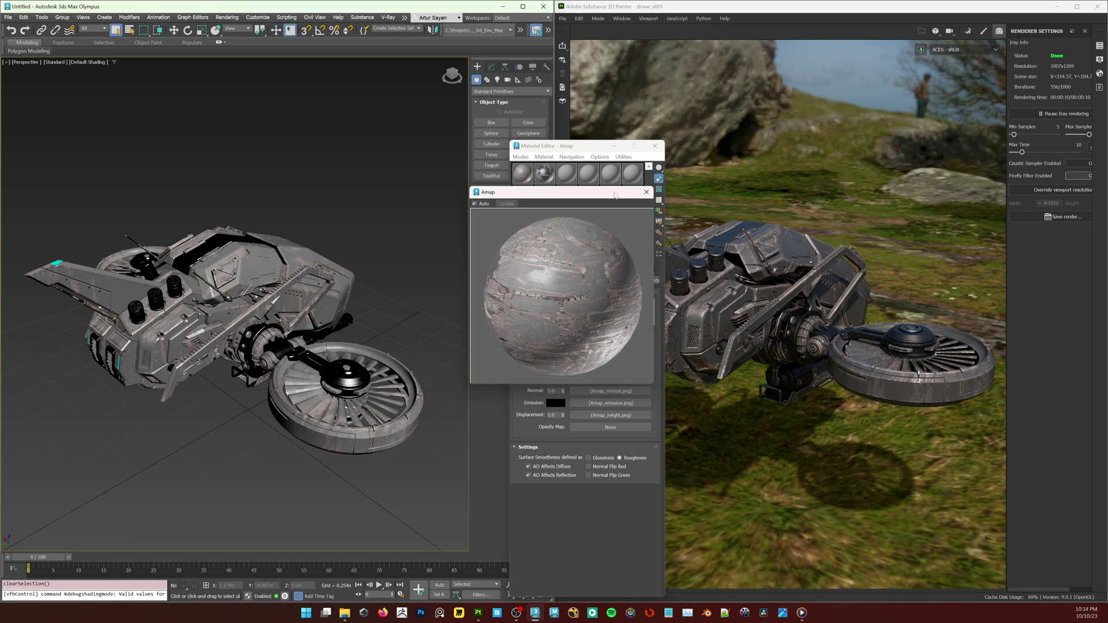
pyautogui.moveTo(612, 192); pyautogui.dragTo(814, 181)
pyautogui.click(621, 343)
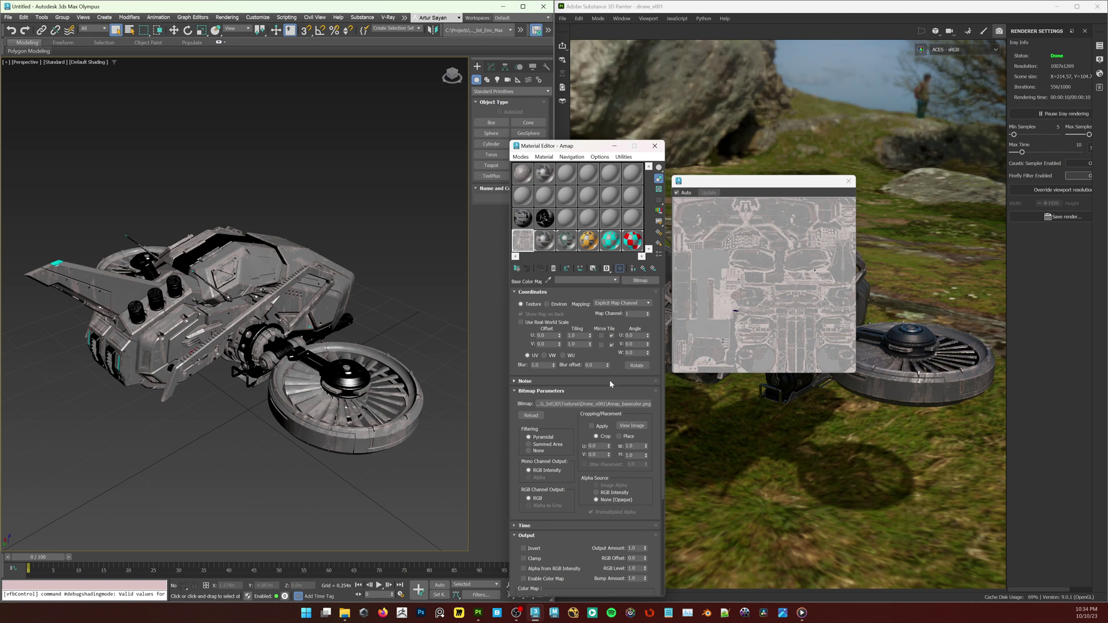
pyautogui.scroll(-2, 652, 334)
pyautogui.scroll(2, 652, 334)
pyautogui.moveTo(571, 426); pyautogui.dragTo(571, 421)
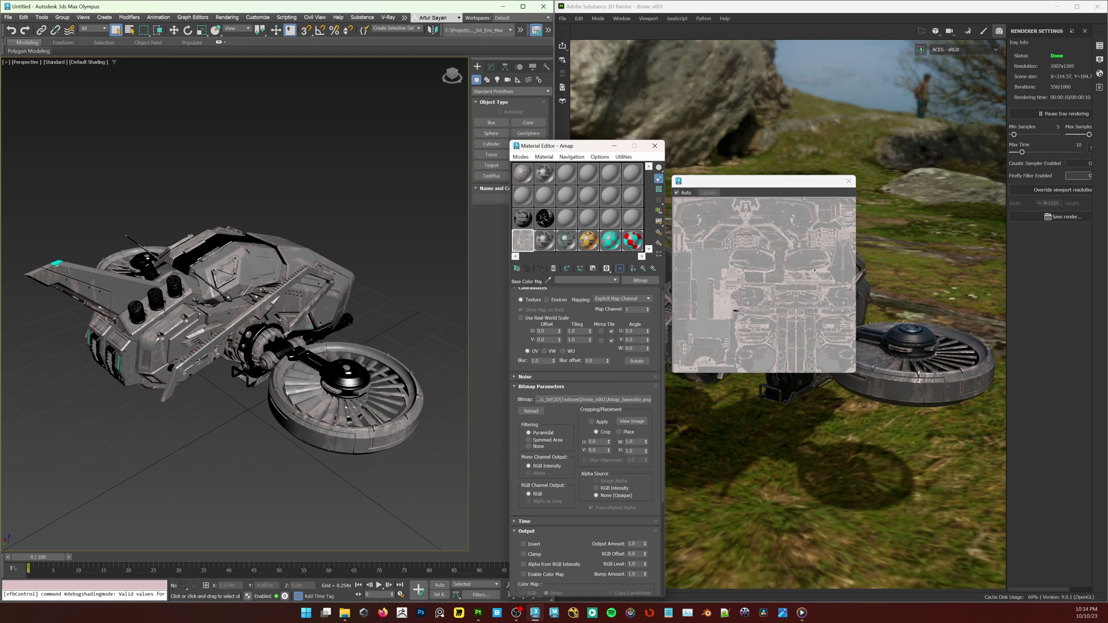
# - Swap Amap's base colour Bitmap for an OSL Uber Bitmap loading Drone_v001's Amap_basecolor.png
pyautogui.click(642, 281)
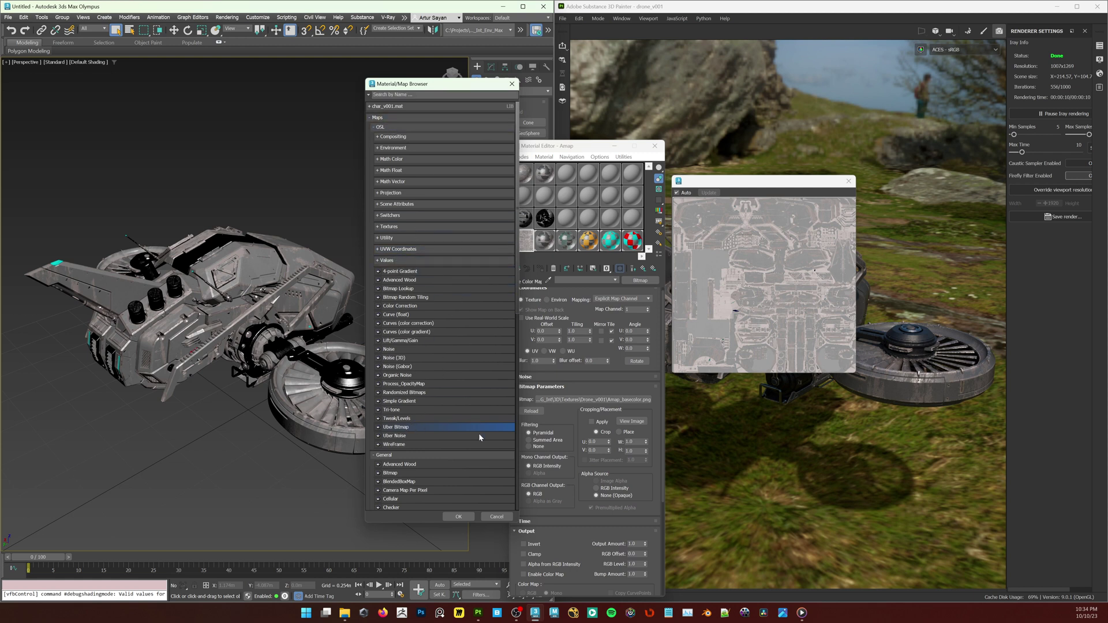
pyautogui.click(457, 516)
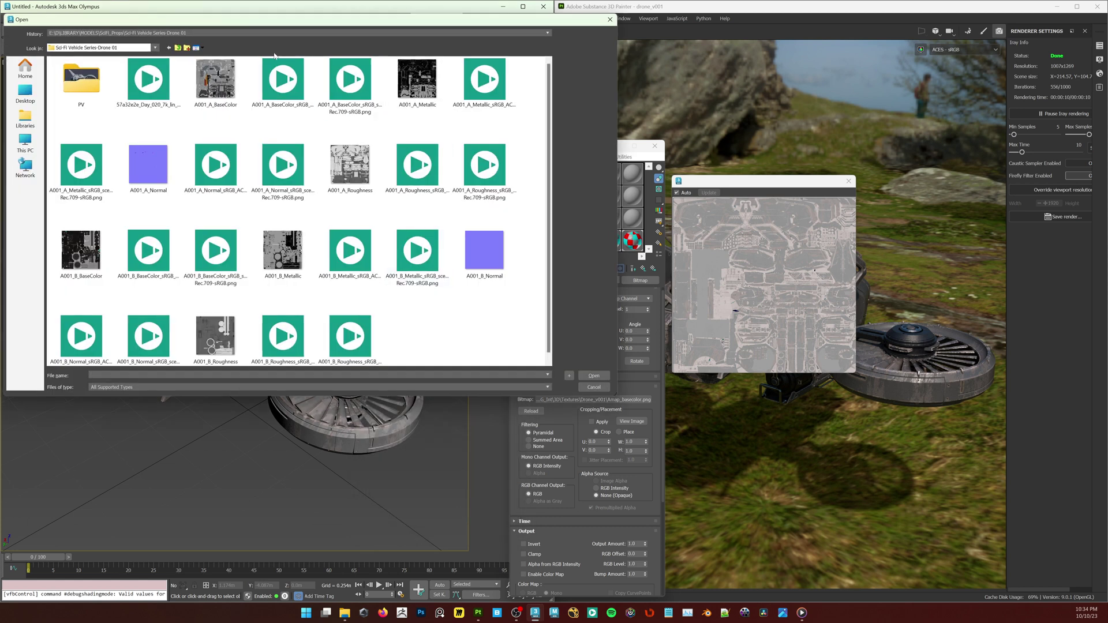
pyautogui.click(191, 33)
pyautogui.click(192, 40)
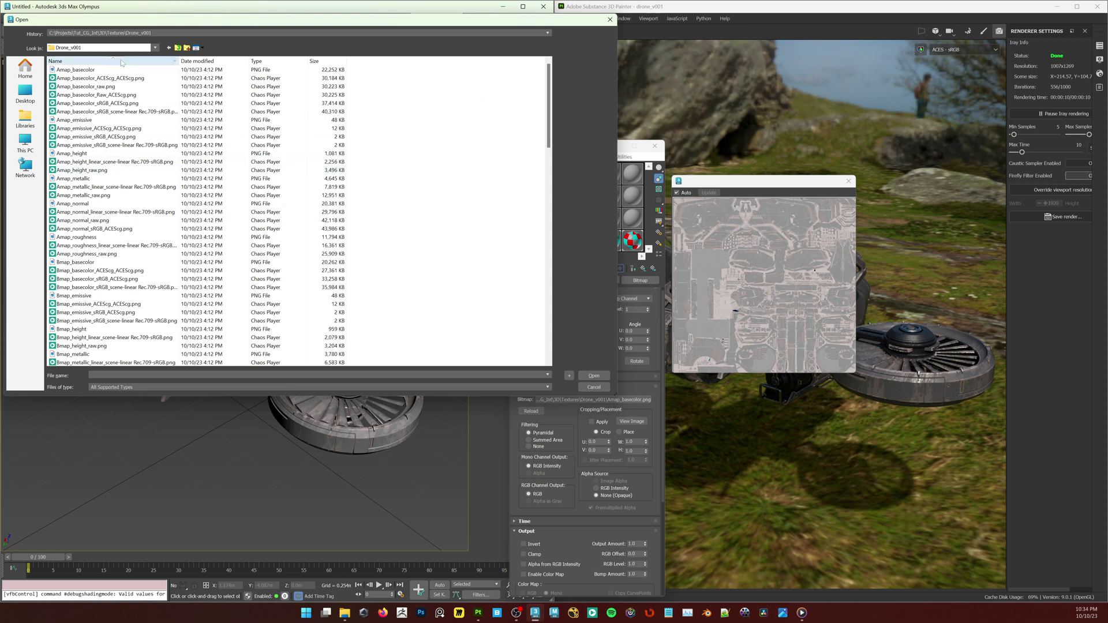
pyautogui.click(75, 69)
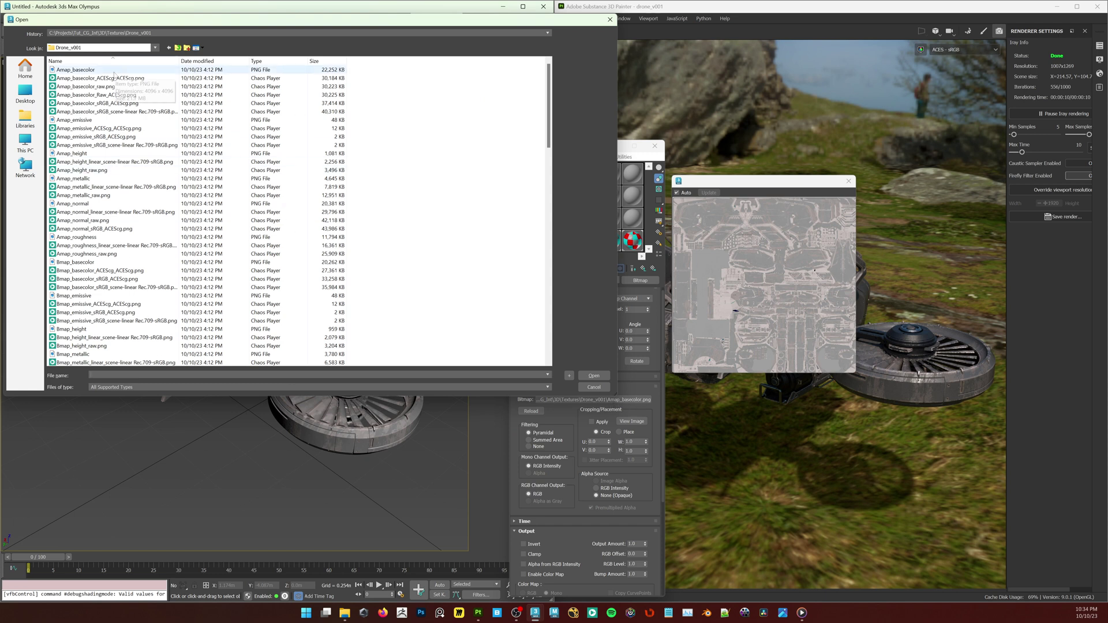
pyautogui.click(594, 377)
pyautogui.click(568, 393)
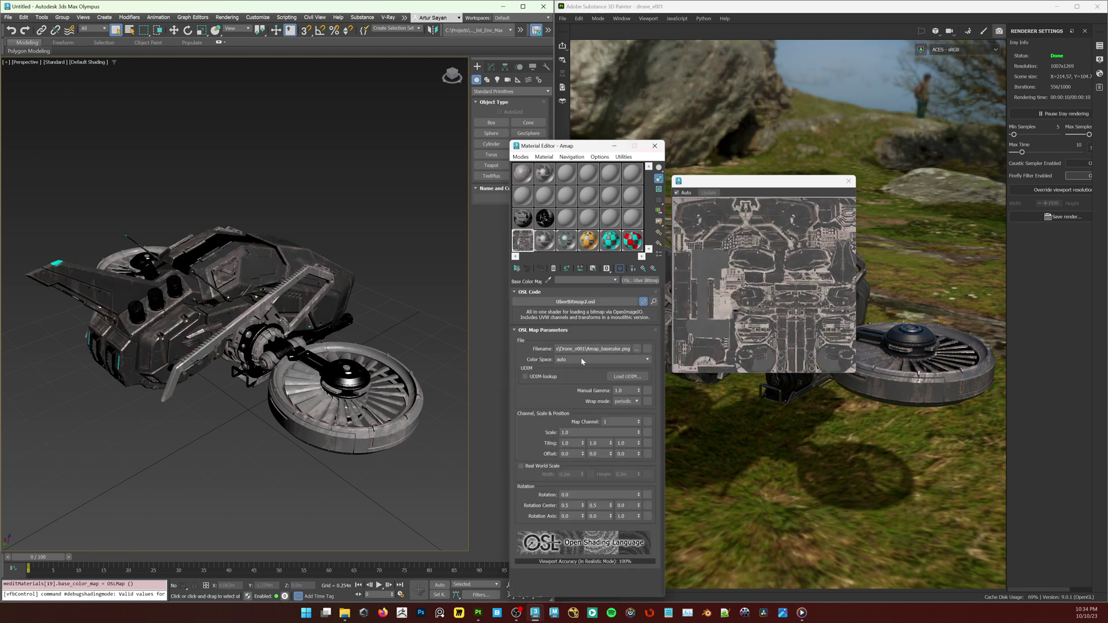
# - Review the Color Management settings under the Rendering menu, then close them
pyautogui.click(226, 17)
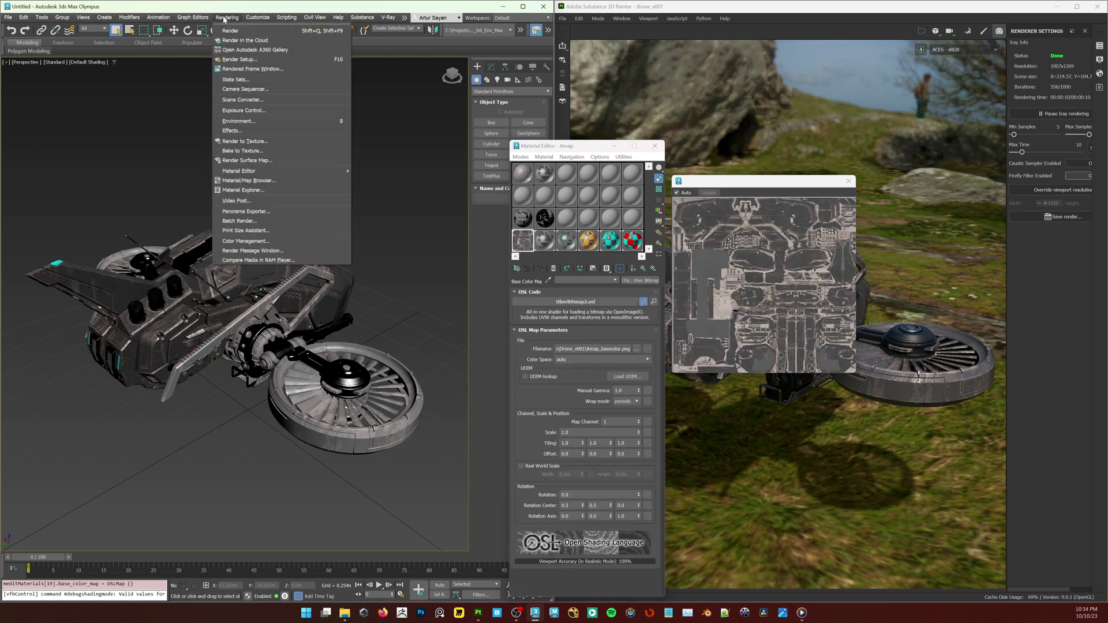
pyautogui.click(245, 241)
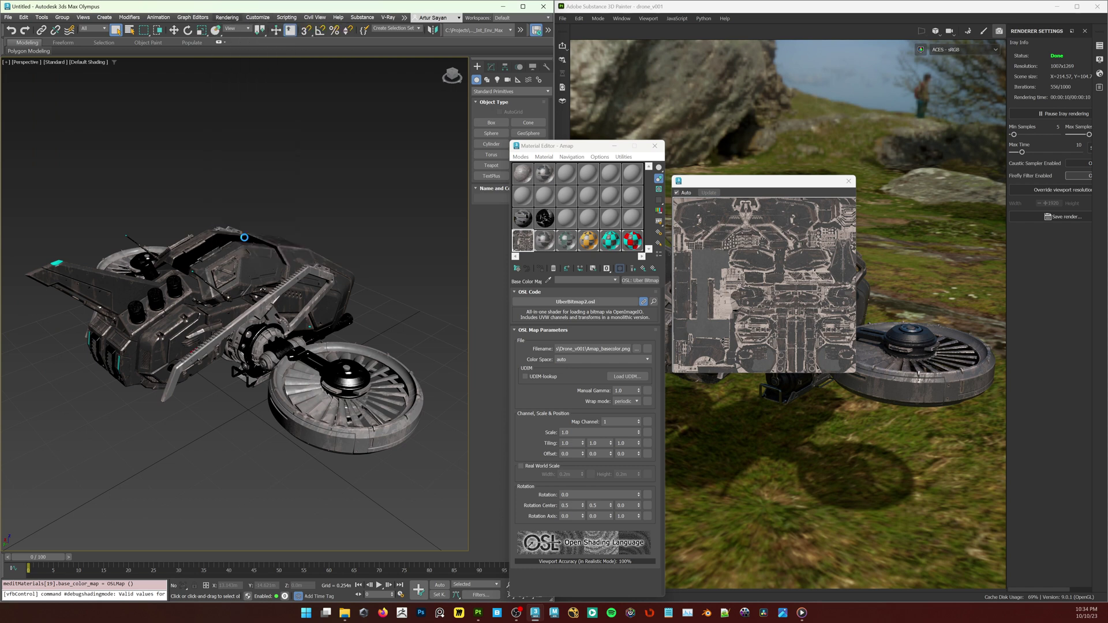
pyautogui.scroll(-3, 373, 353)
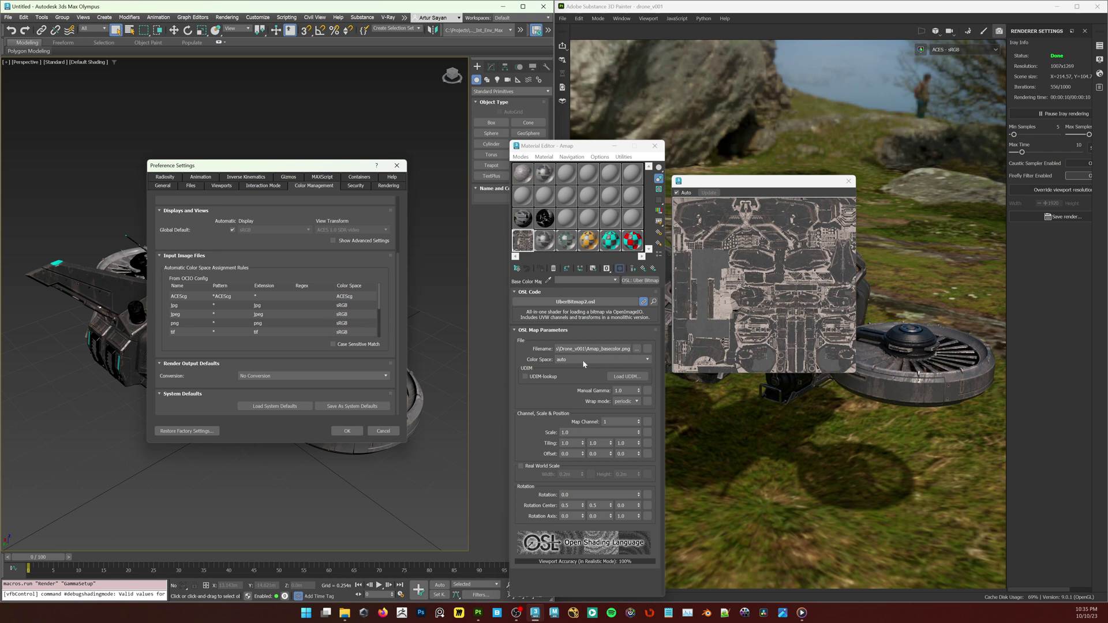
pyautogui.click(396, 166)
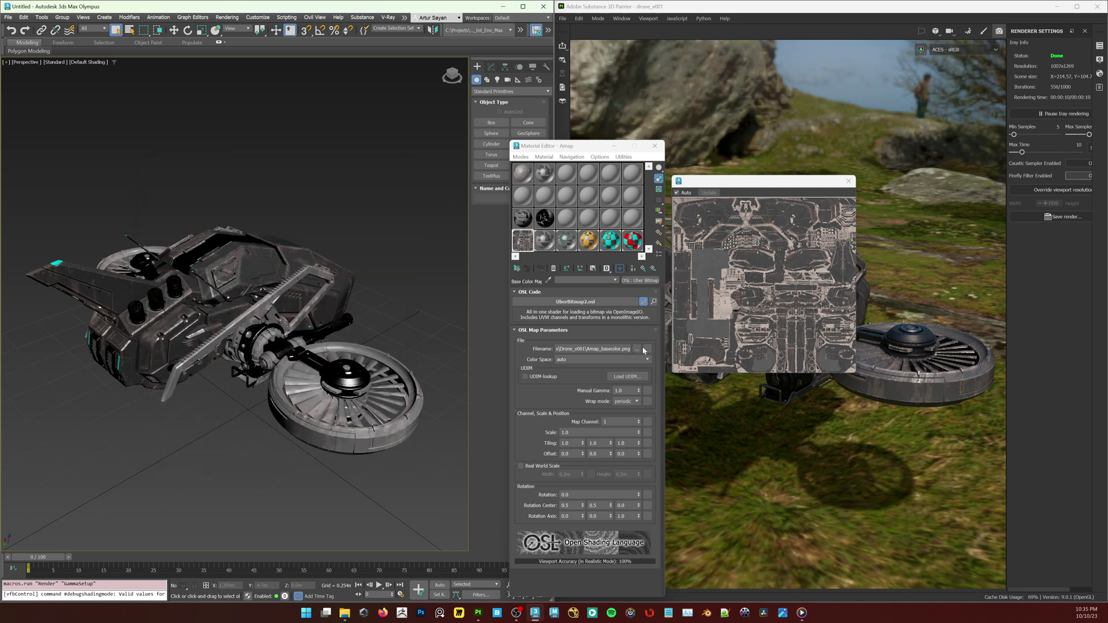
# - Set the Amap base colour OSL map's colour space to sRGB and return to the Amap material
pyautogui.click(648, 360)
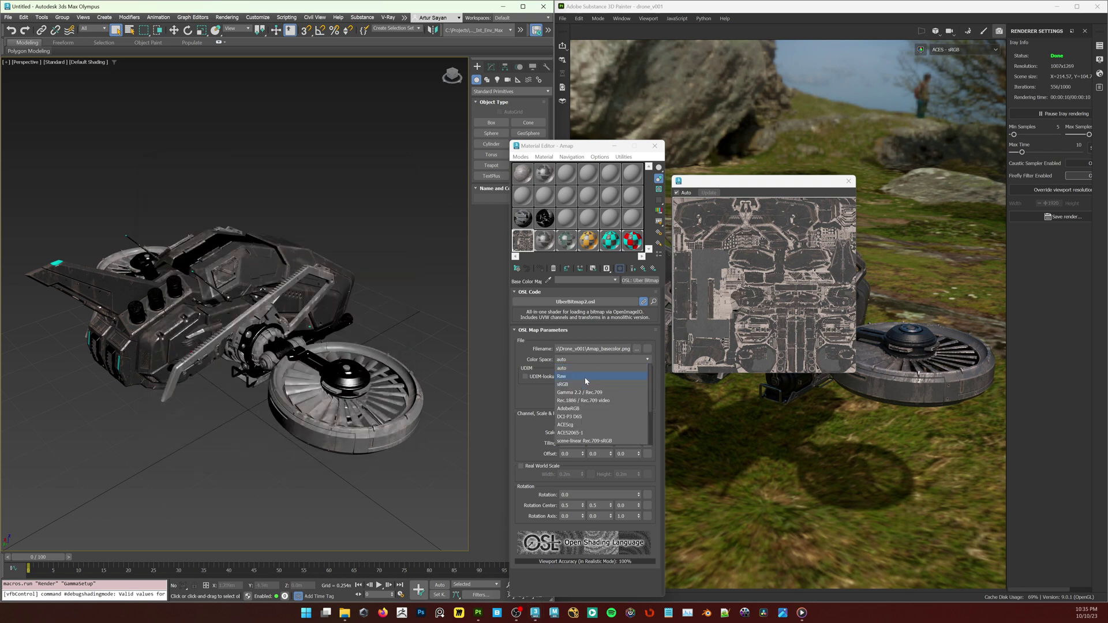
pyautogui.click(585, 377)
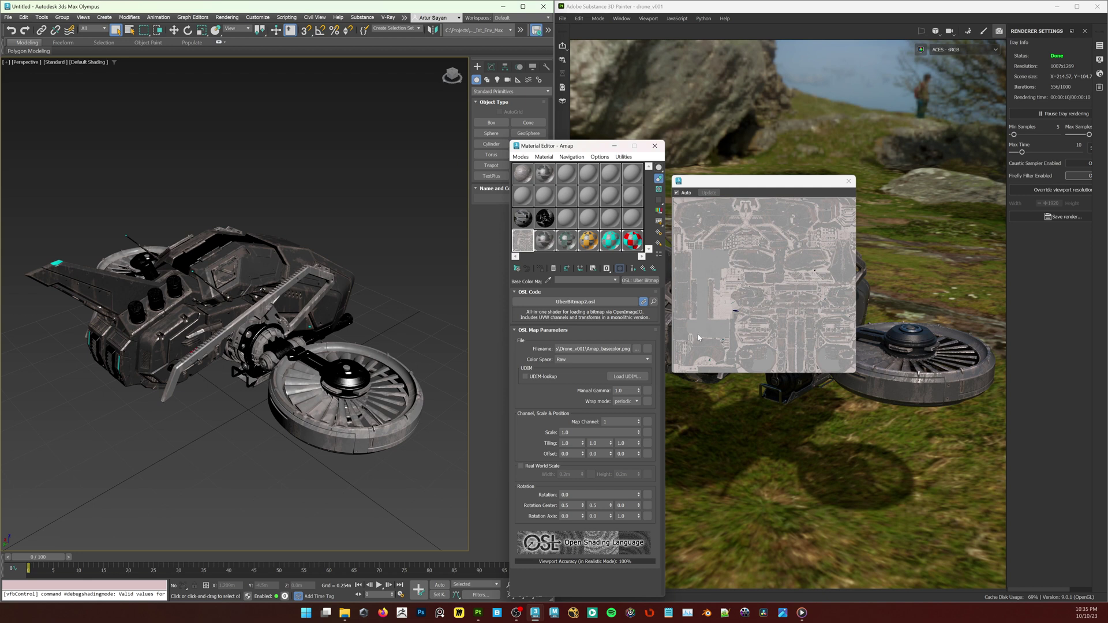
pyautogui.click(647, 360)
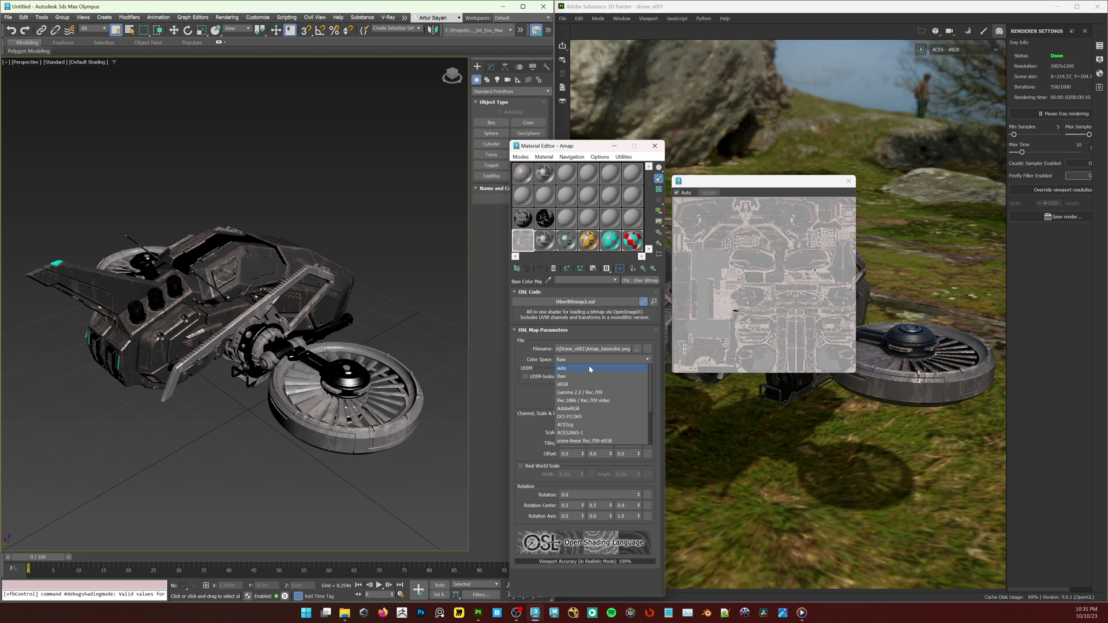
pyautogui.click(573, 386)
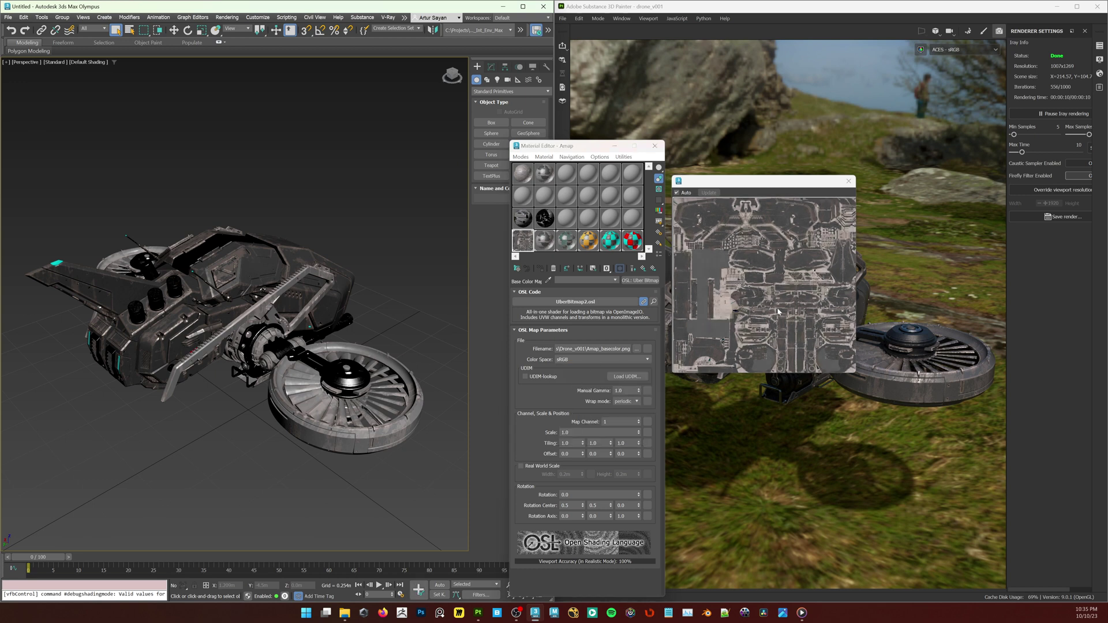
pyautogui.click(645, 270)
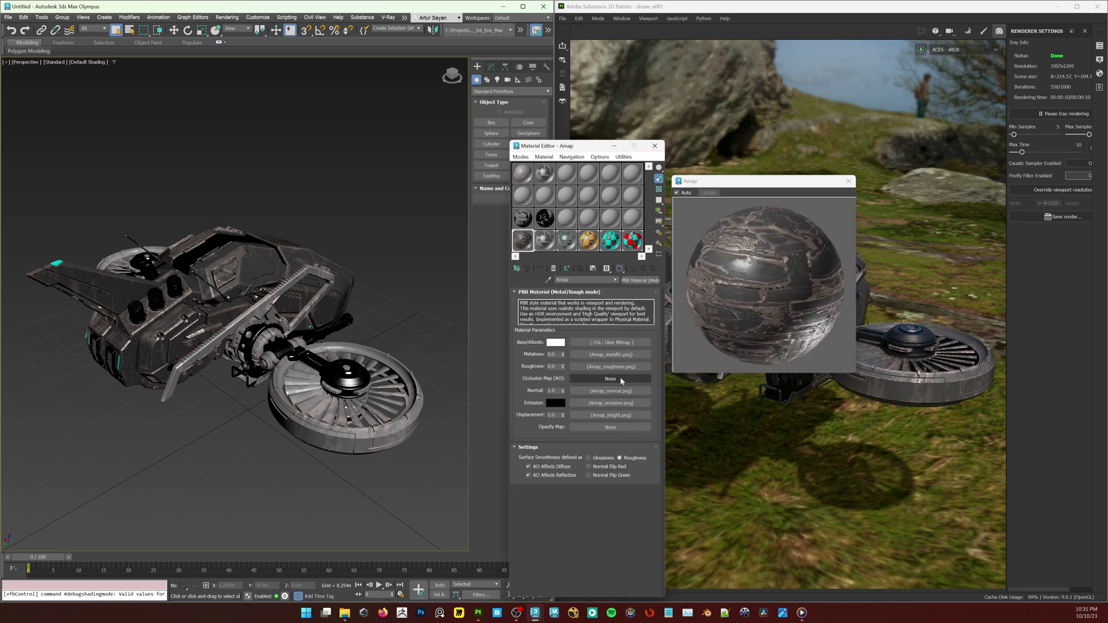
# - Check Amap's normal map, then change Bmap's base colour map type to OSL Uber Bitmap
pyautogui.click(593, 392)
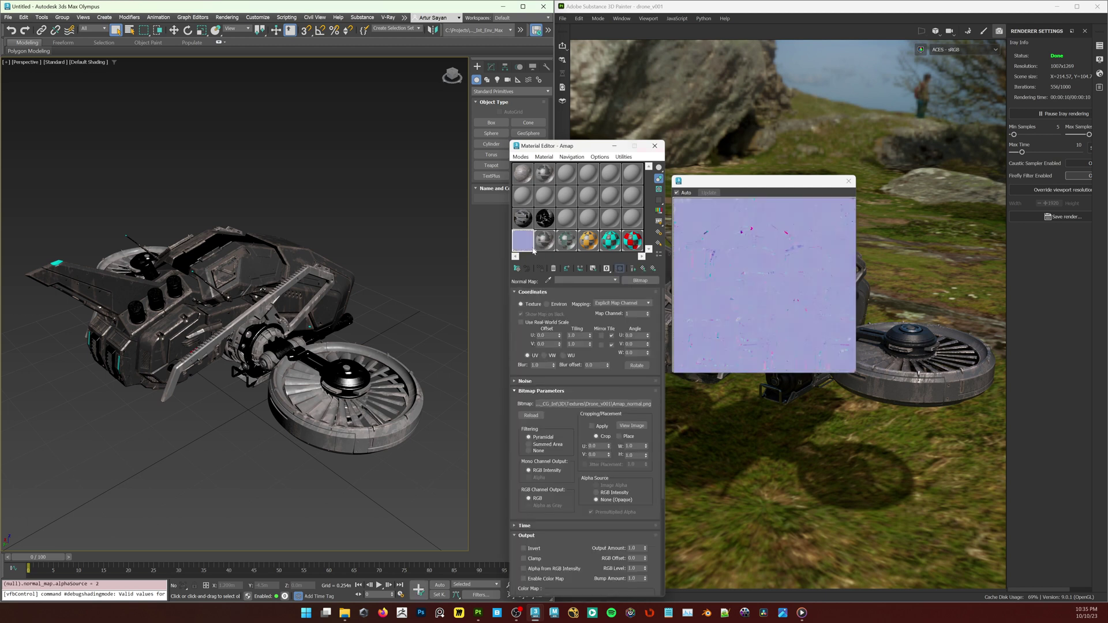
pyautogui.click(643, 269)
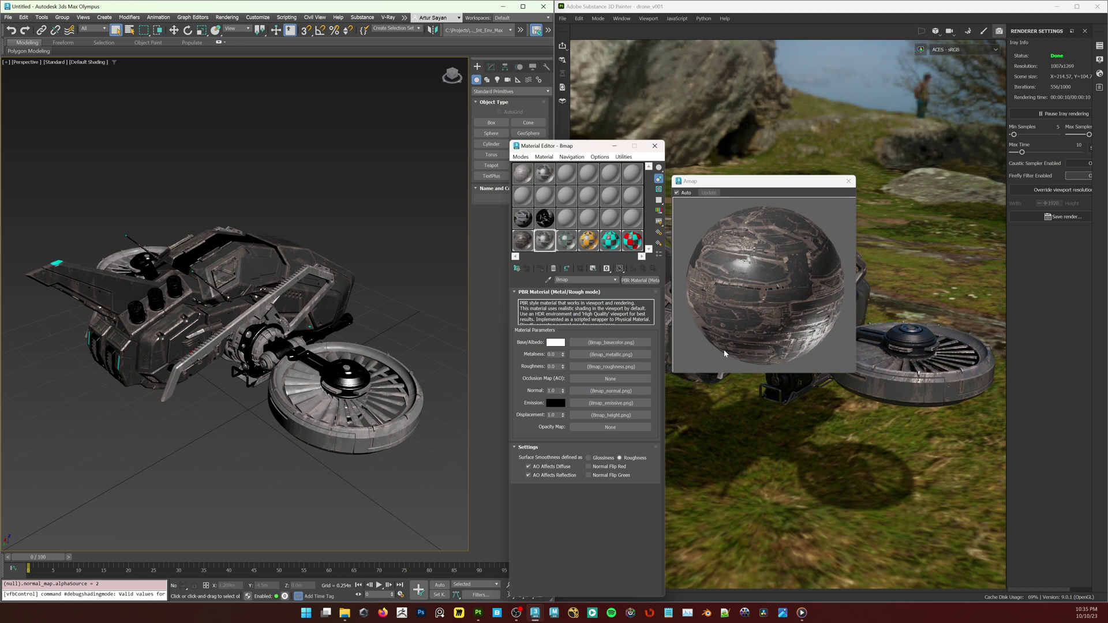
pyautogui.click(629, 343)
pyautogui.click(649, 282)
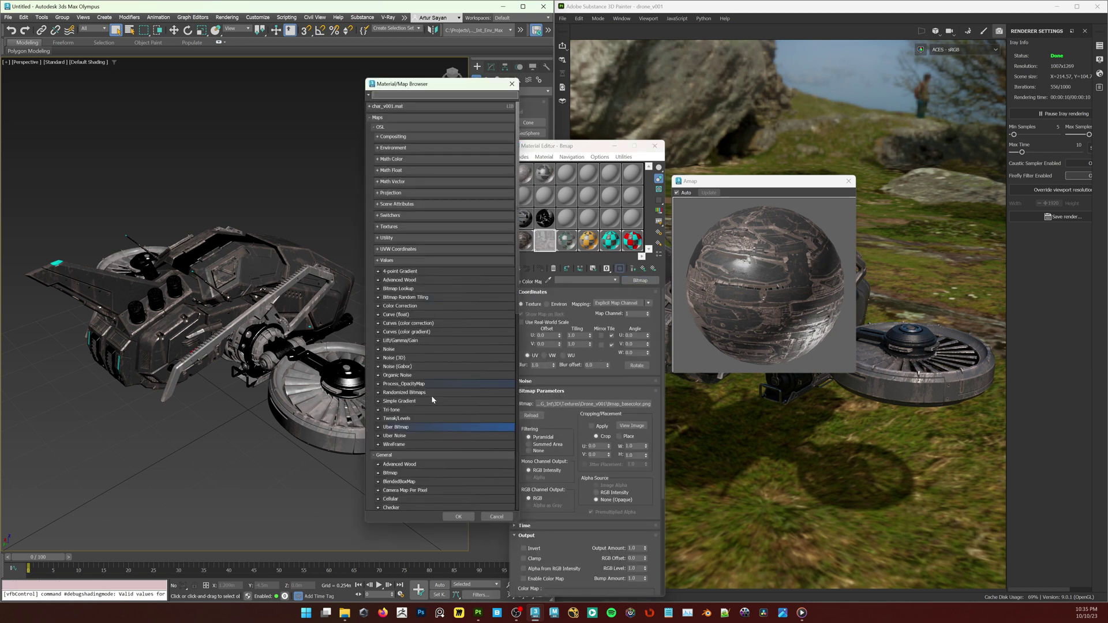
pyautogui.click(458, 517)
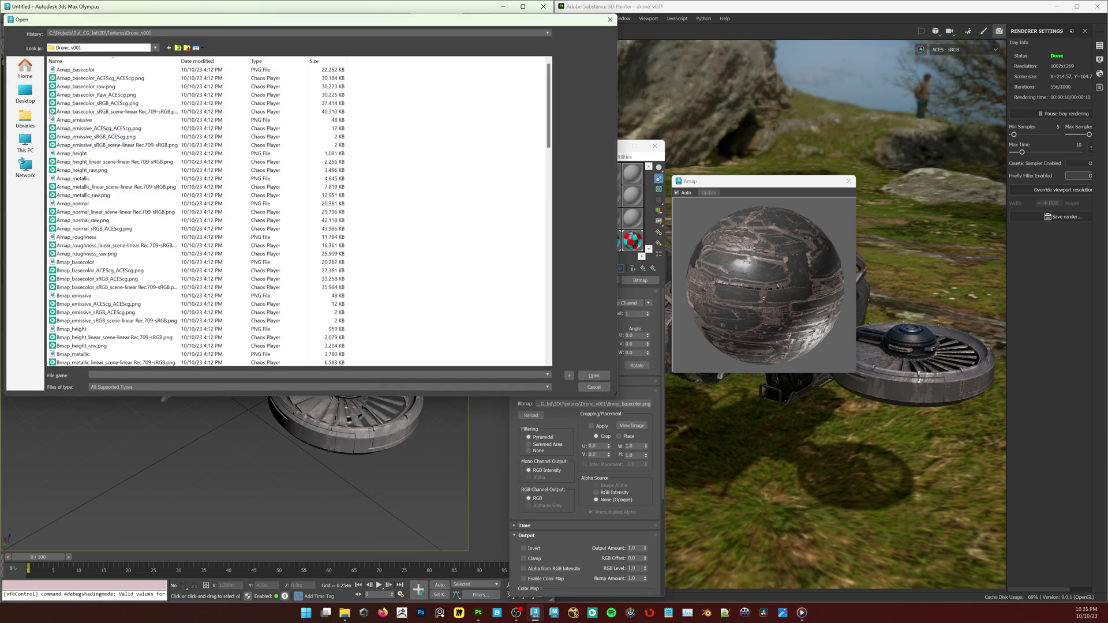
# - Load Bmap_basecolor.png as the new base colour map, discarding the old bitmap
pyautogui.click(96, 264)
pyautogui.click(595, 375)
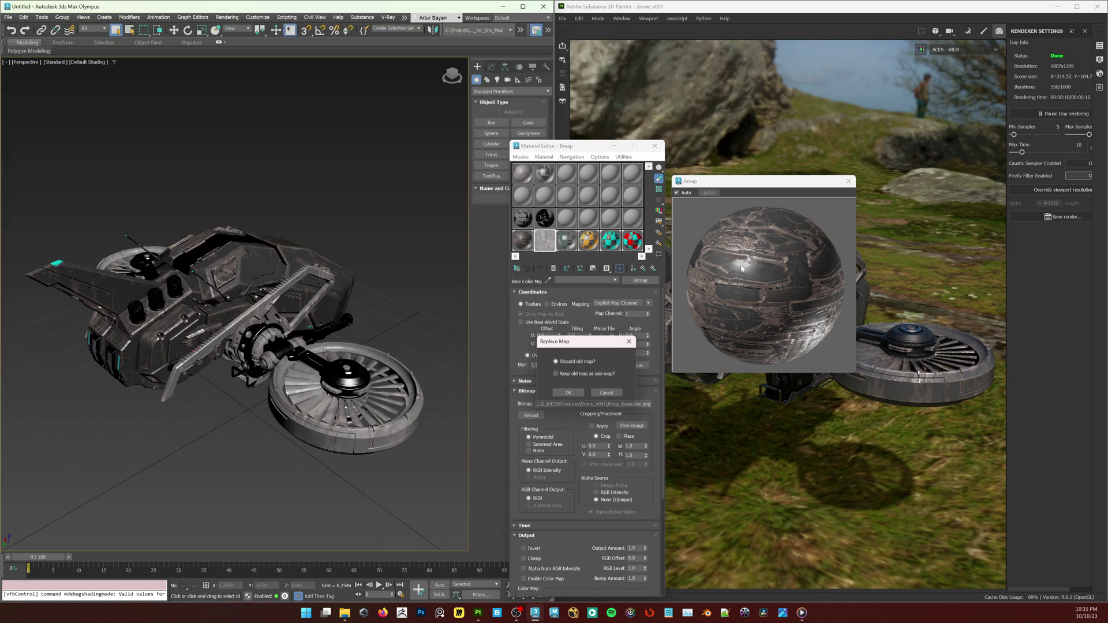
pyautogui.click(569, 393)
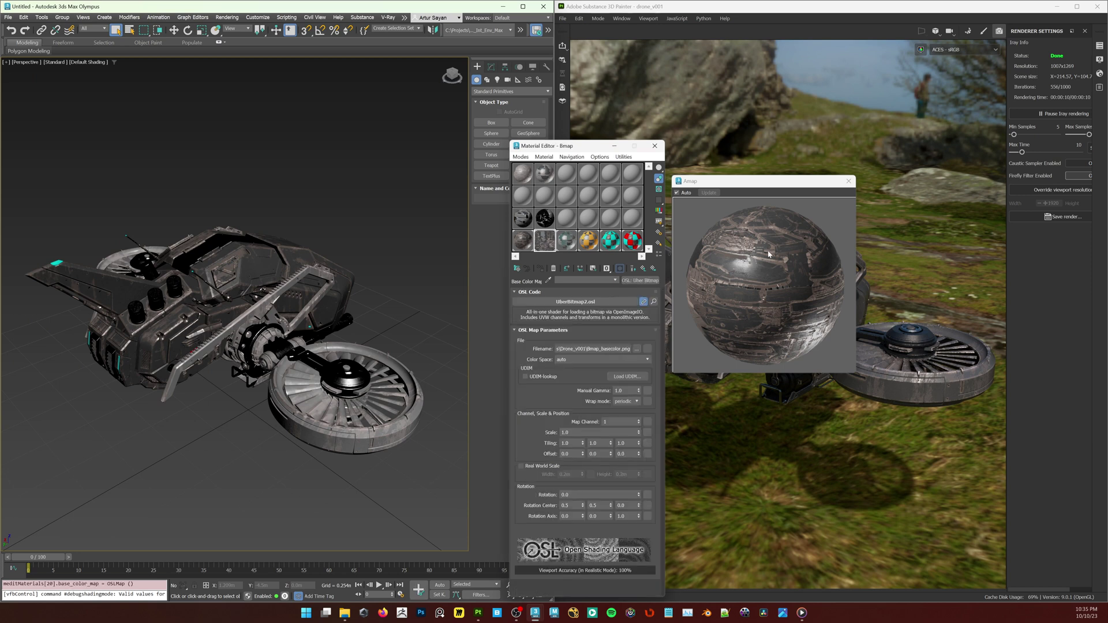
# - Close the enlarged material preview and select the 07 - Default material
pyautogui.click(847, 181)
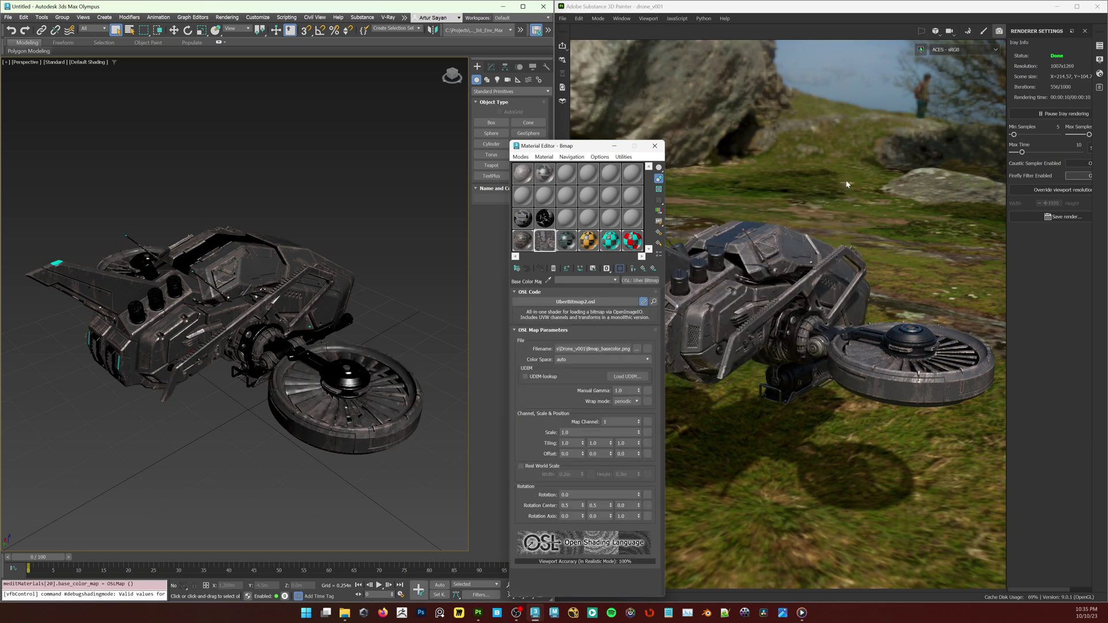
pyautogui.click(410, 189)
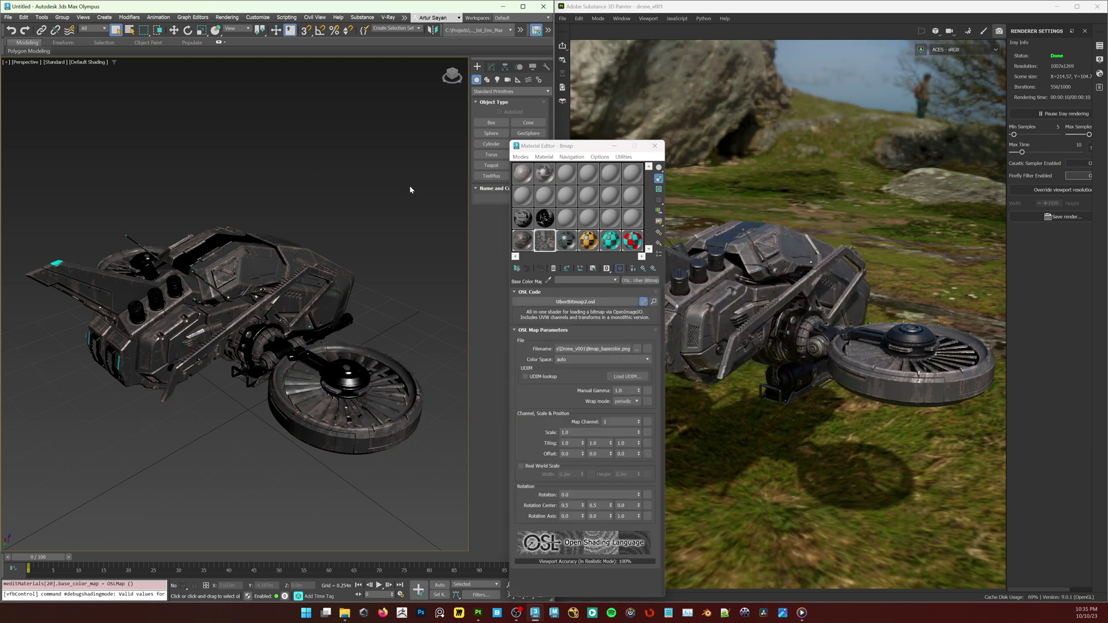
pyautogui.click(522, 195)
pyautogui.click(226, 17)
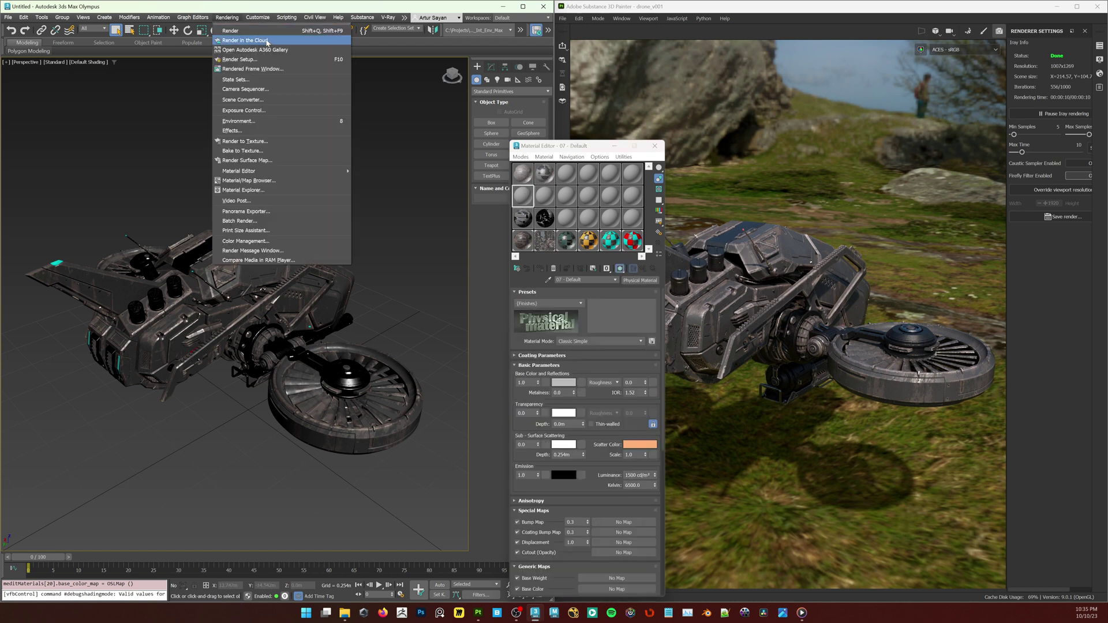
# - Open Rendering > Environment and bring the Exterior environments folder window forward
pyautogui.click(245, 121)
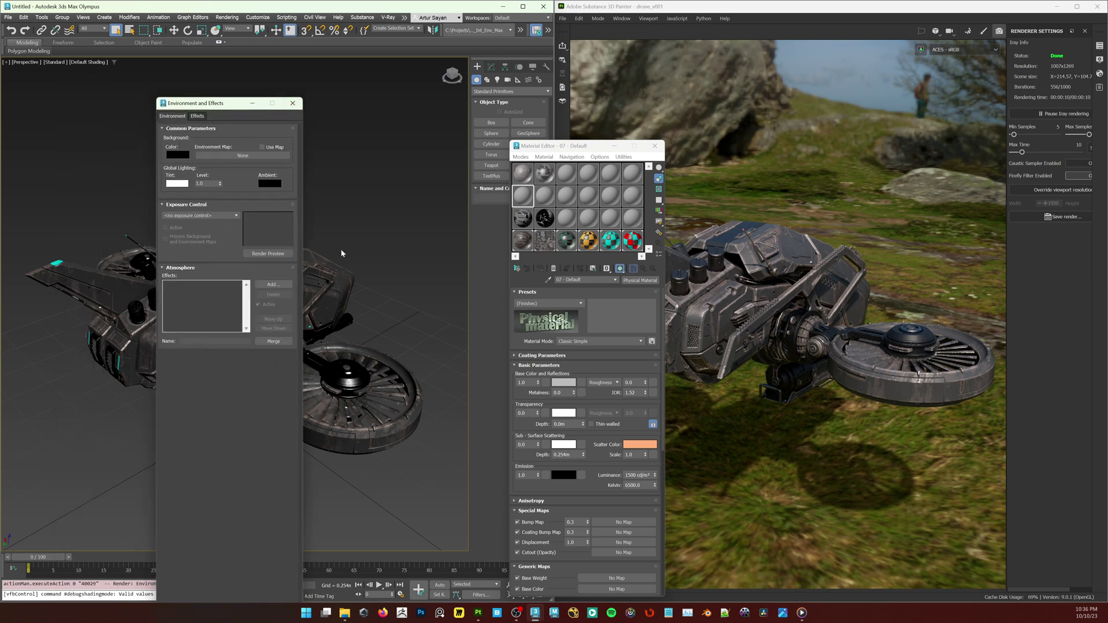
pyautogui.moveTo(351, 615)
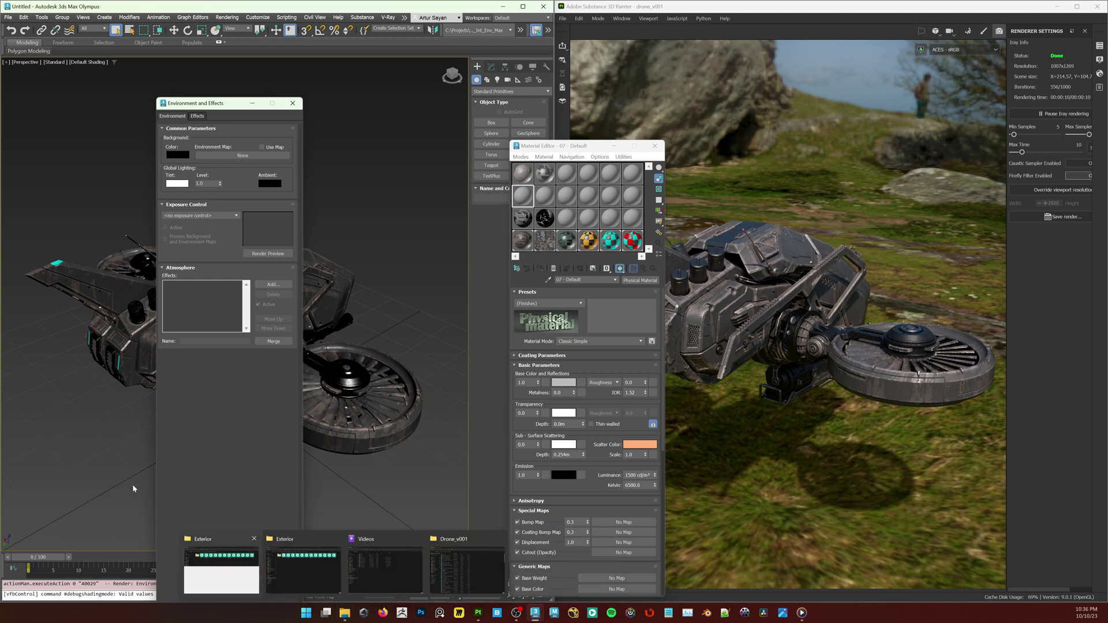
pyautogui.click(306, 580)
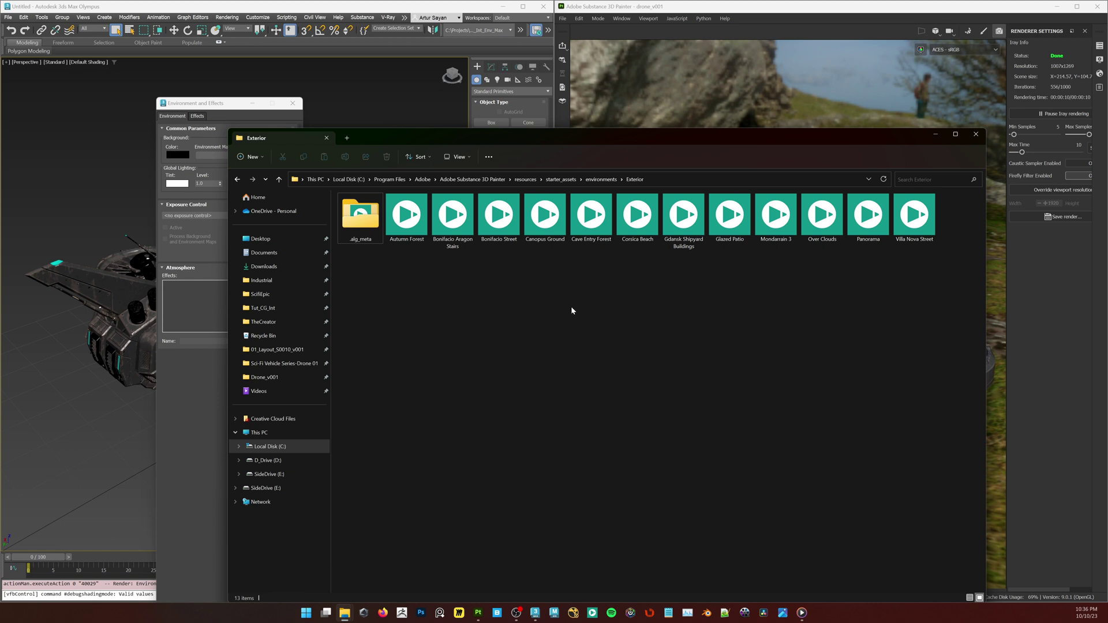
# - Browse the Interior and Studio starter environment folders, minimize Explorer, and open the environment map browser
pyautogui.click(601, 179)
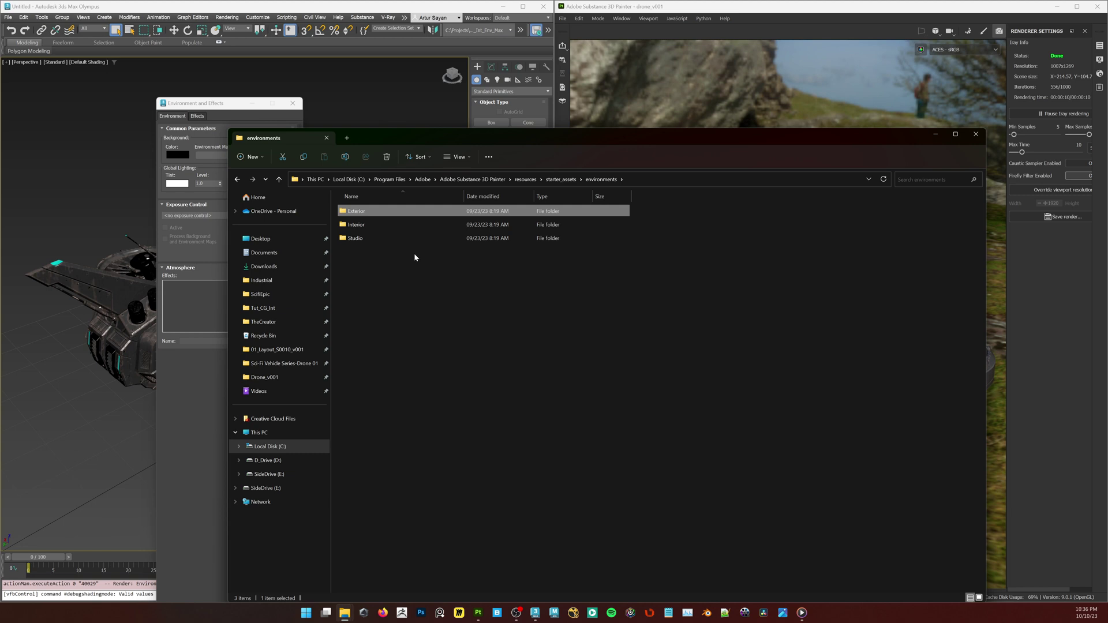
pyautogui.doubleClick(391, 225)
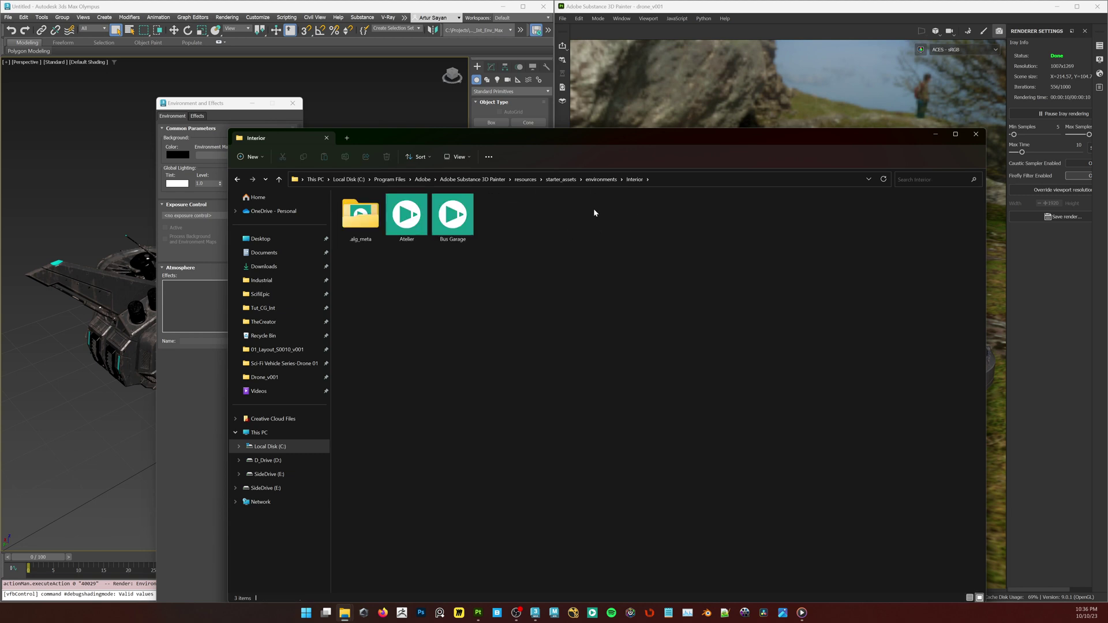
pyautogui.click(602, 179)
pyautogui.doubleClick(445, 237)
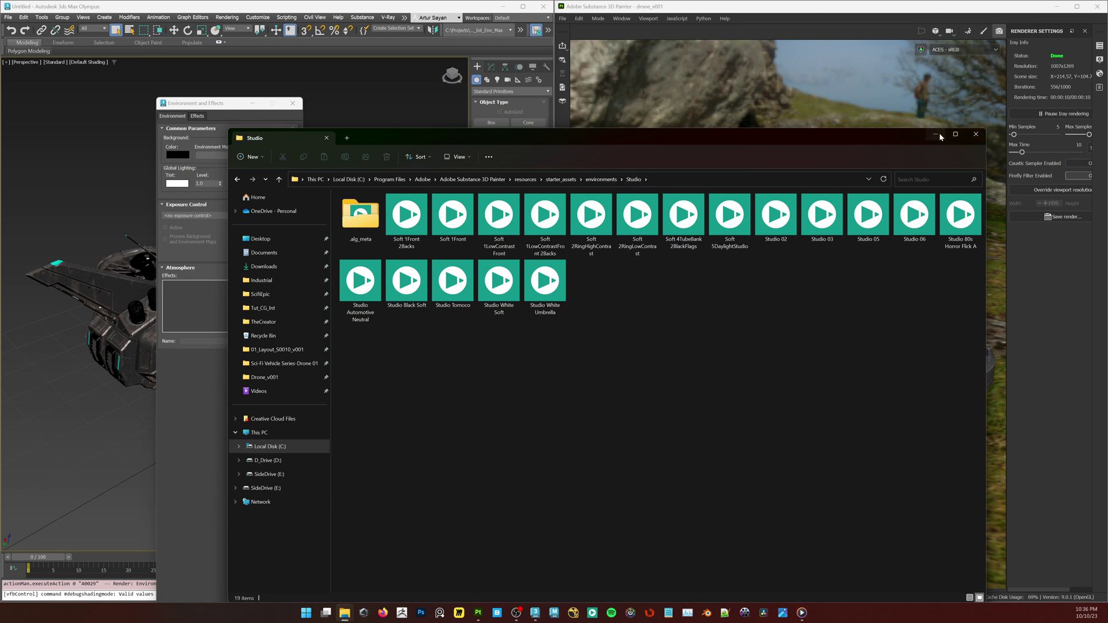
pyautogui.click(937, 135)
pyautogui.click(242, 155)
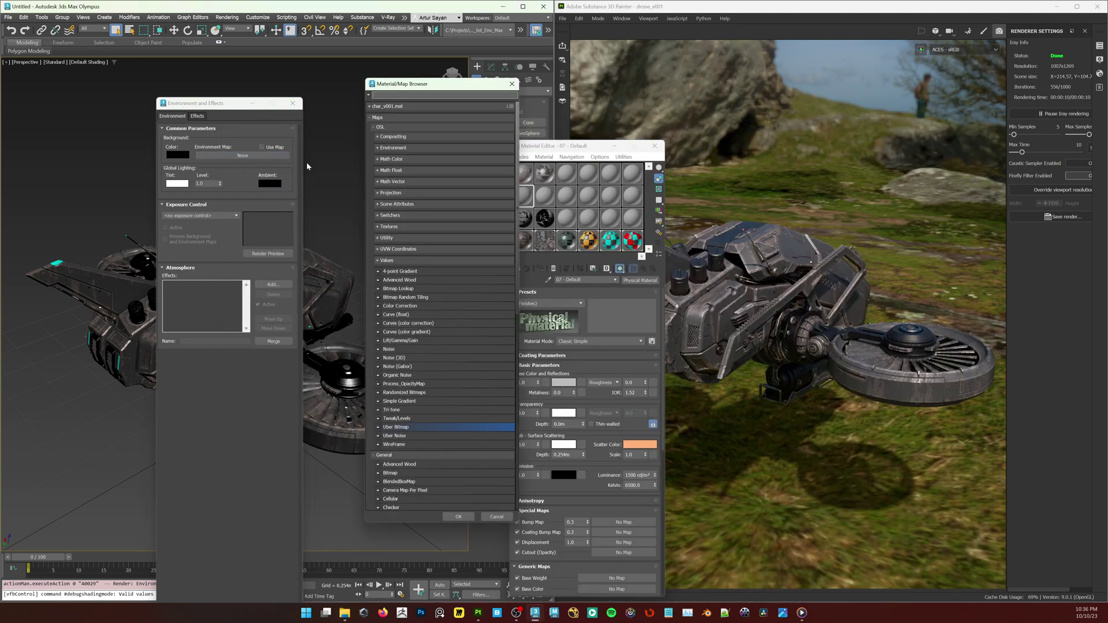
# - Load Mondarrain 3.exr from the Exterior starter folder as a Bitmap environment map
pyautogui.click(383, 128)
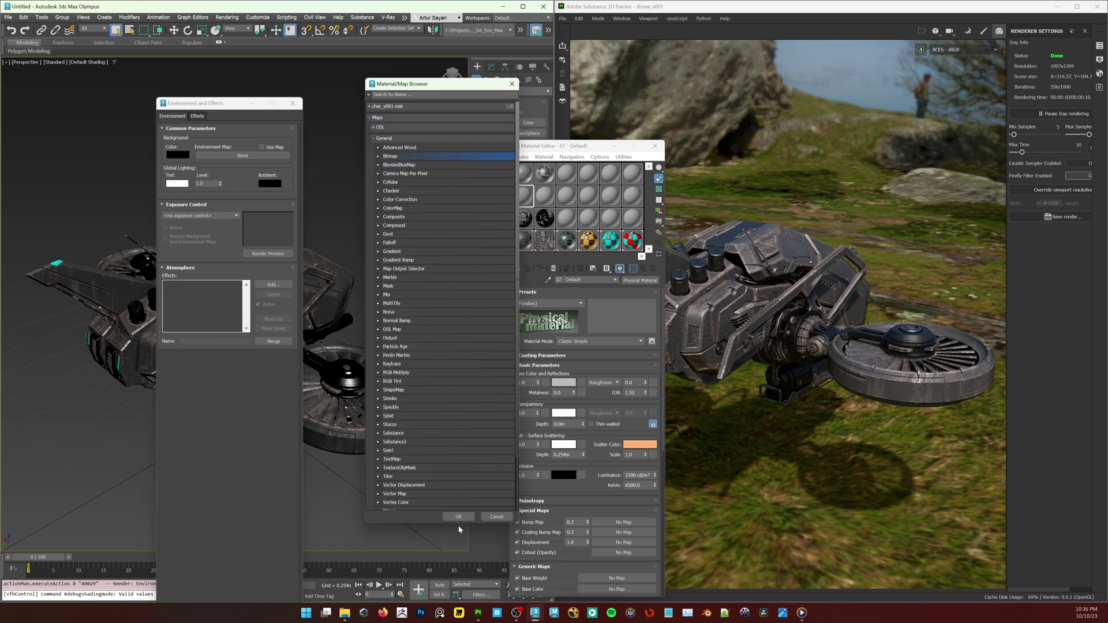
pyautogui.click(458, 517)
pyautogui.click(160, 179)
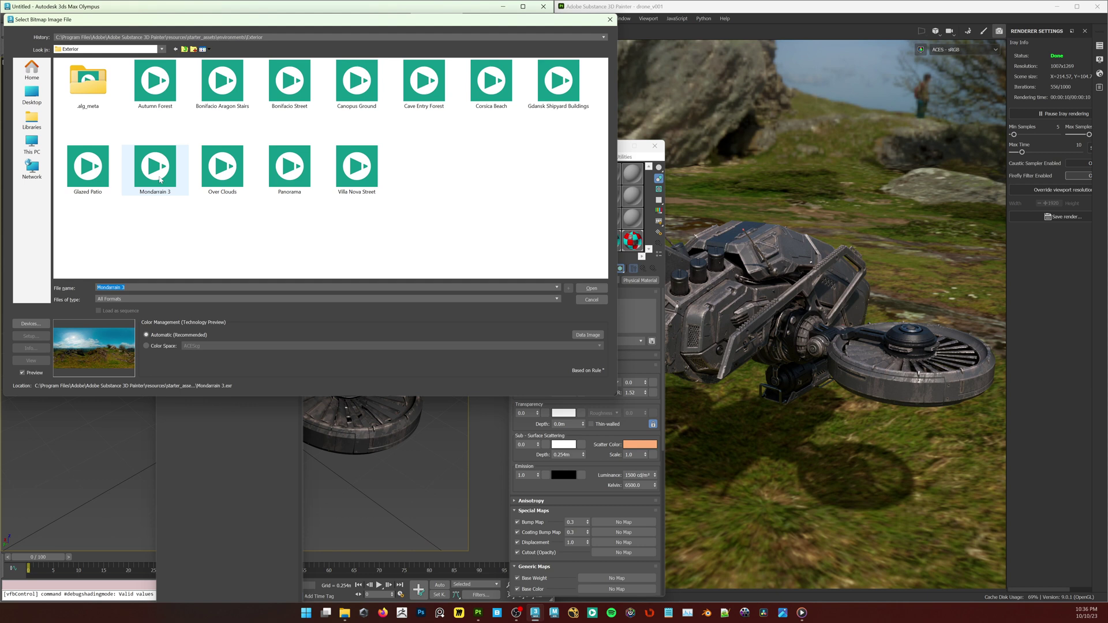
pyautogui.click(1099, 59)
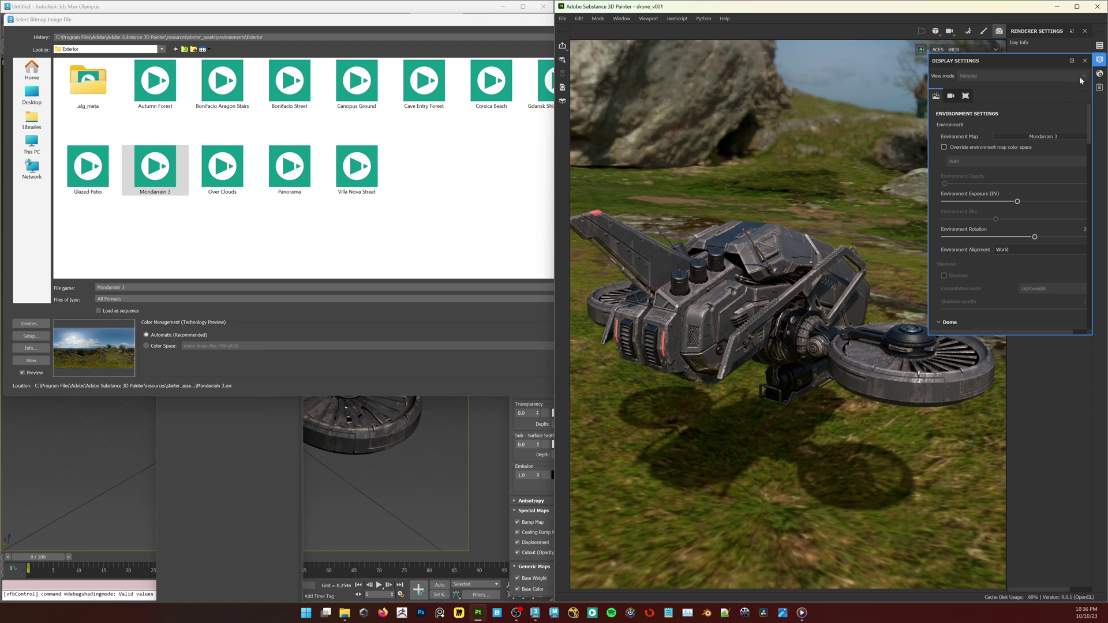
pyautogui.click(1100, 59)
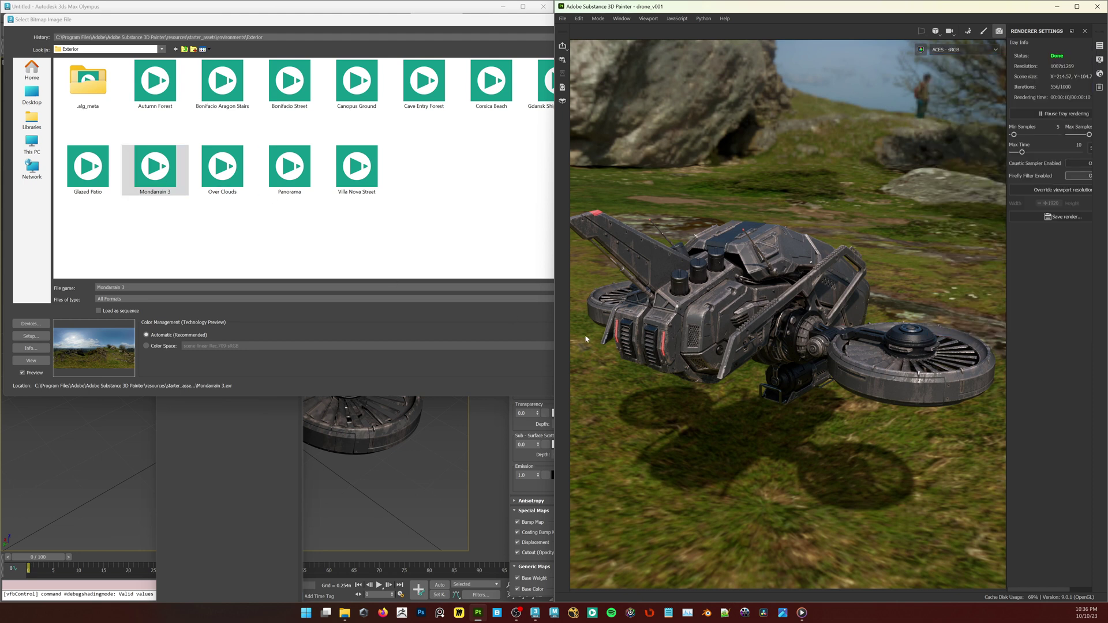
pyautogui.click(455, 367)
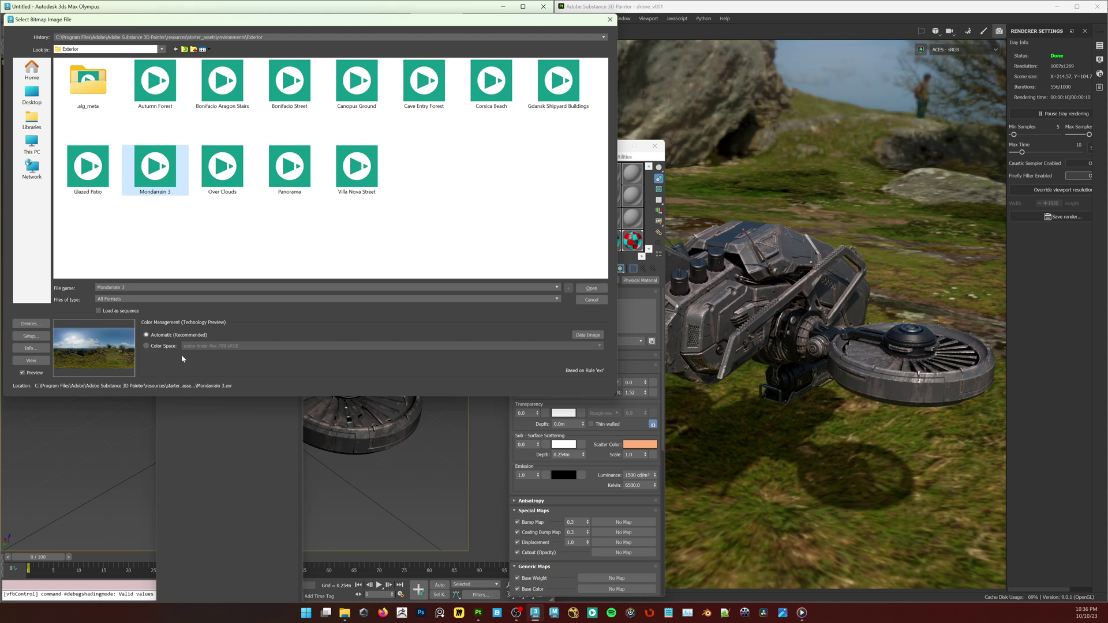
pyautogui.click(595, 288)
pyautogui.click(177, 194)
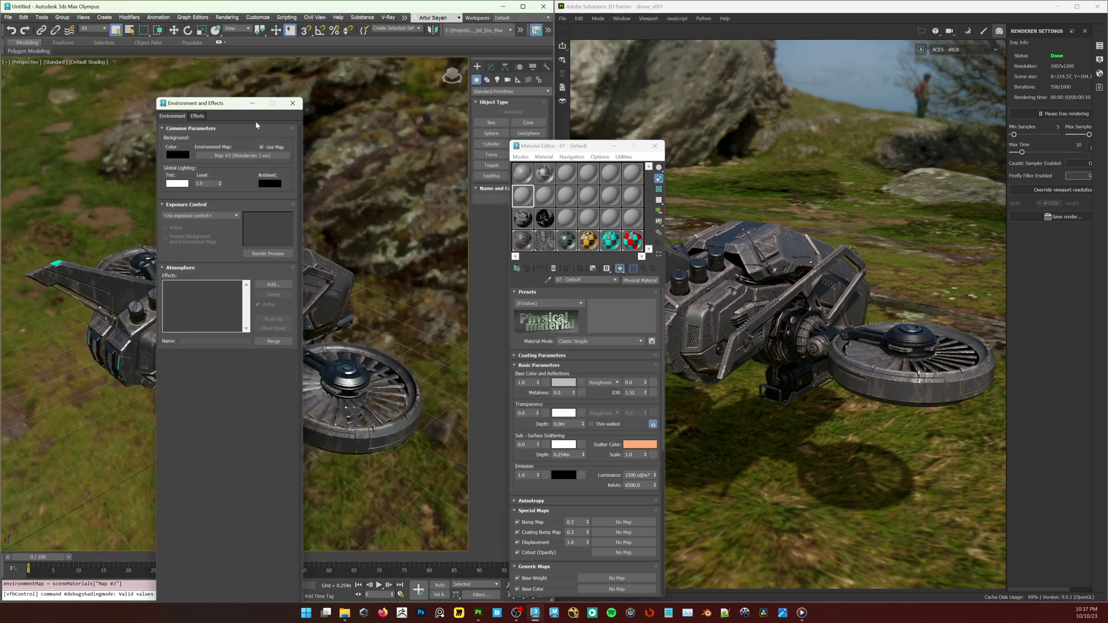
# - Instance the environment map into a Material Editor slot and set its U tiling to -1
pyautogui.moveTo(235, 159); pyautogui.dragTo(526, 200)
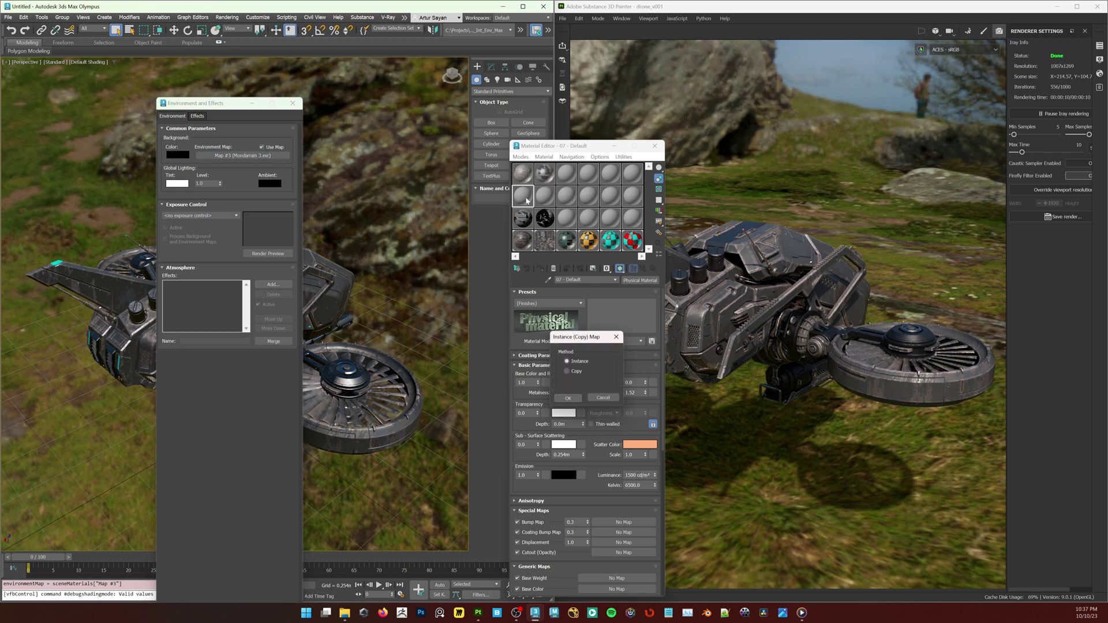
pyautogui.click(568, 398)
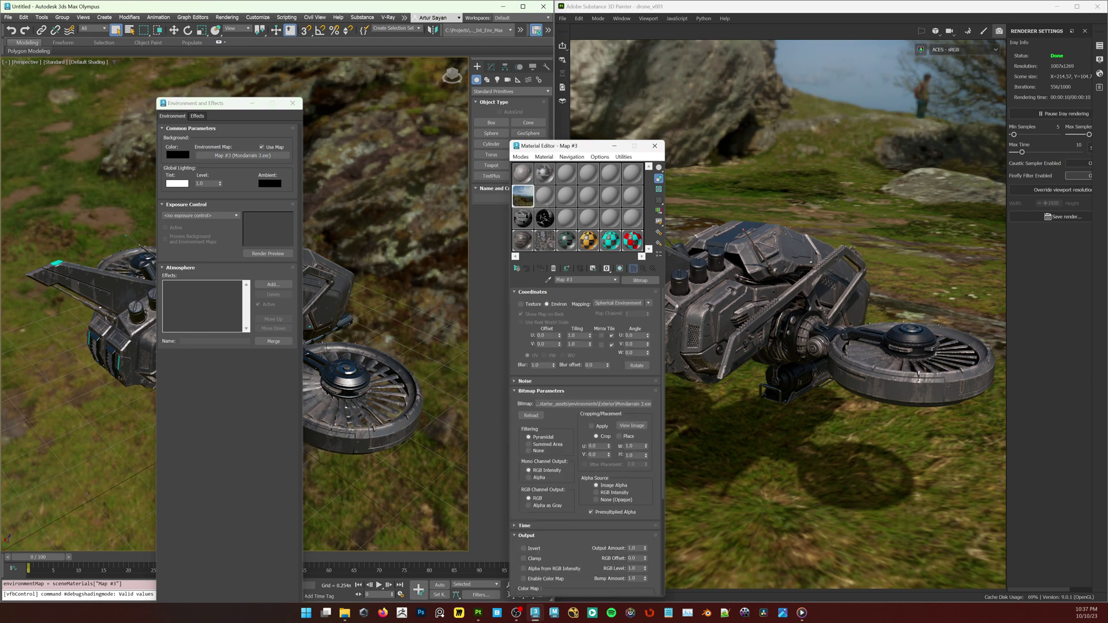
pyautogui.doubleClick(575, 335)
pyautogui.write('-1')
pyautogui.press('Return')
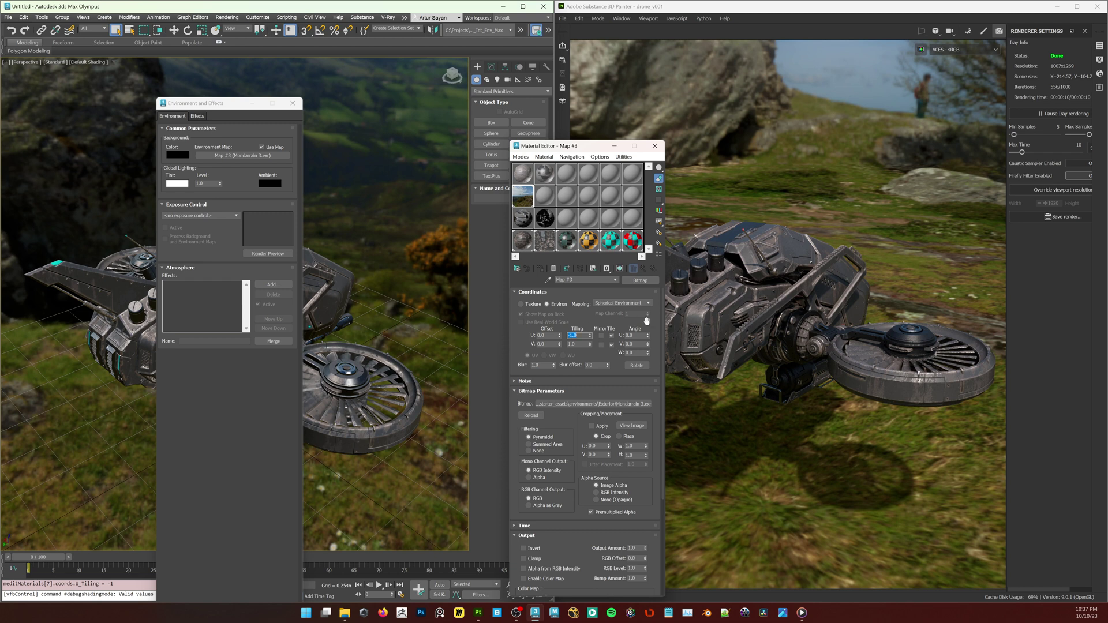
pyautogui.click(587, 327)
# - Close Environment and Effects and shift the map's U offset to 0.4 to match Substance Painter
pyautogui.click(293, 103)
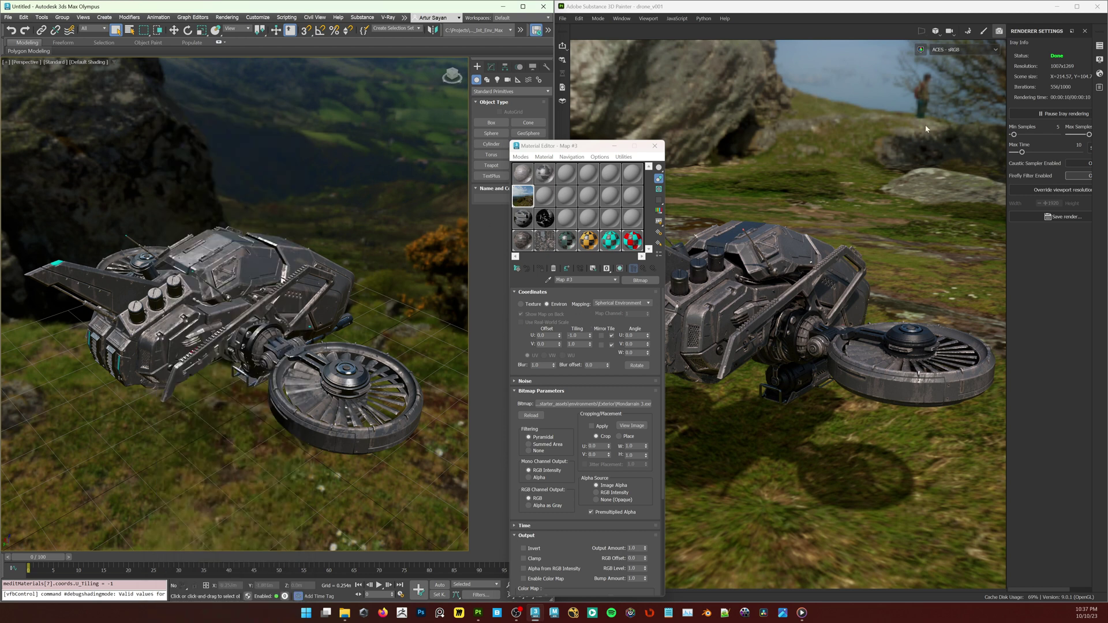
pyautogui.moveTo(560, 338); pyautogui.dragTo(570, 305)
pyautogui.rightClick(569, 306)
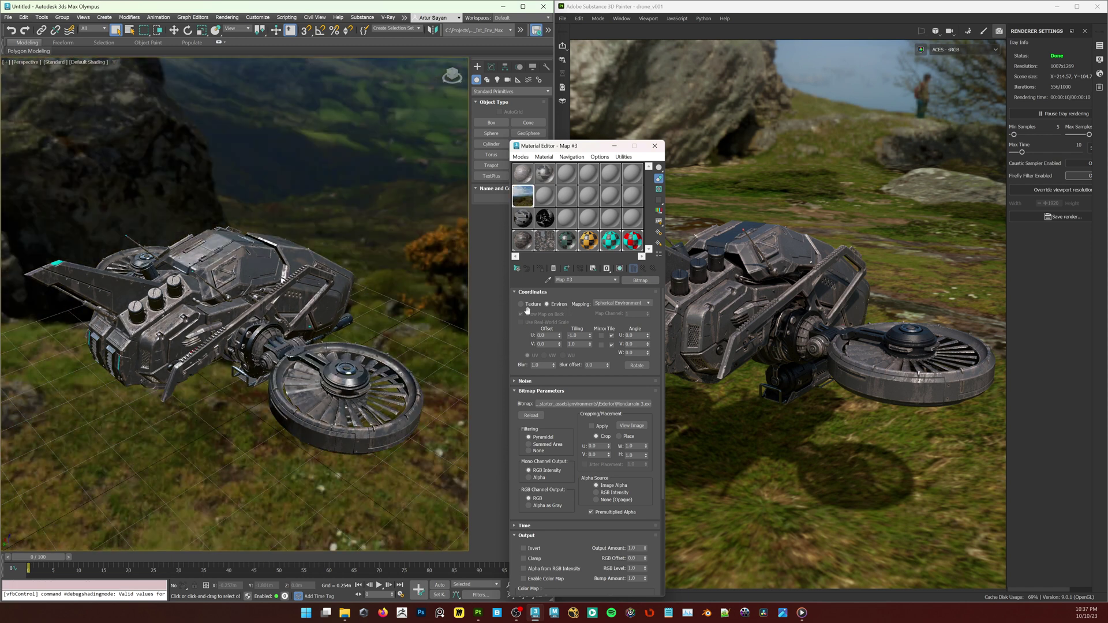
pyautogui.keyDown('alt'); pyautogui.moveTo(414, 324); pyautogui.dragTo(426, 319, button='middle'); pyautogui.keyUp('alt')
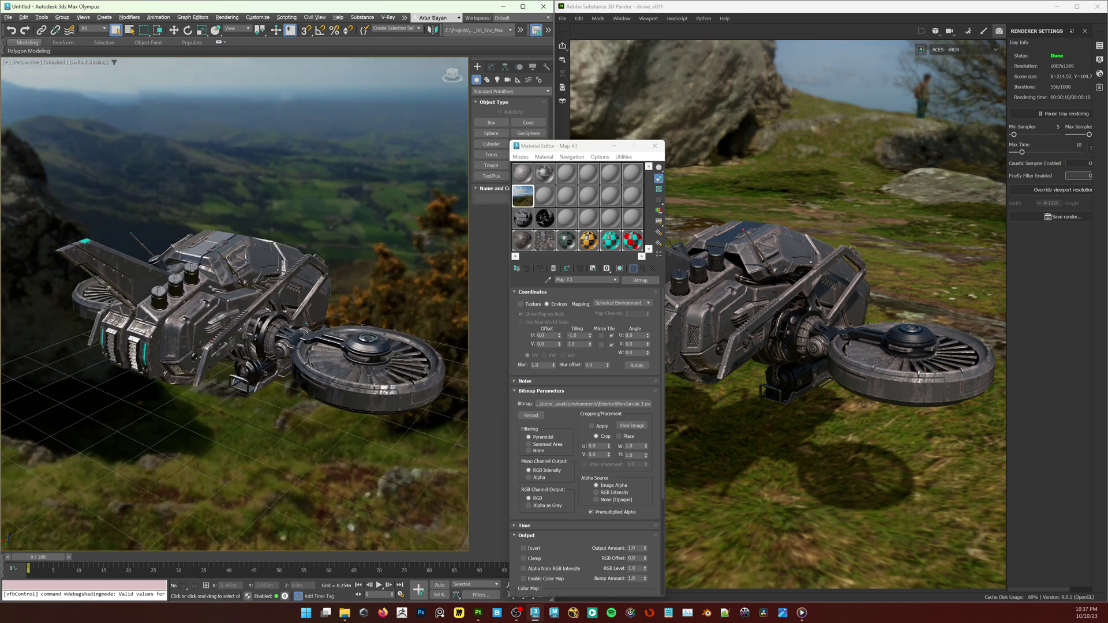
pyautogui.moveTo(560, 337); pyautogui.dragTo(563, 326)
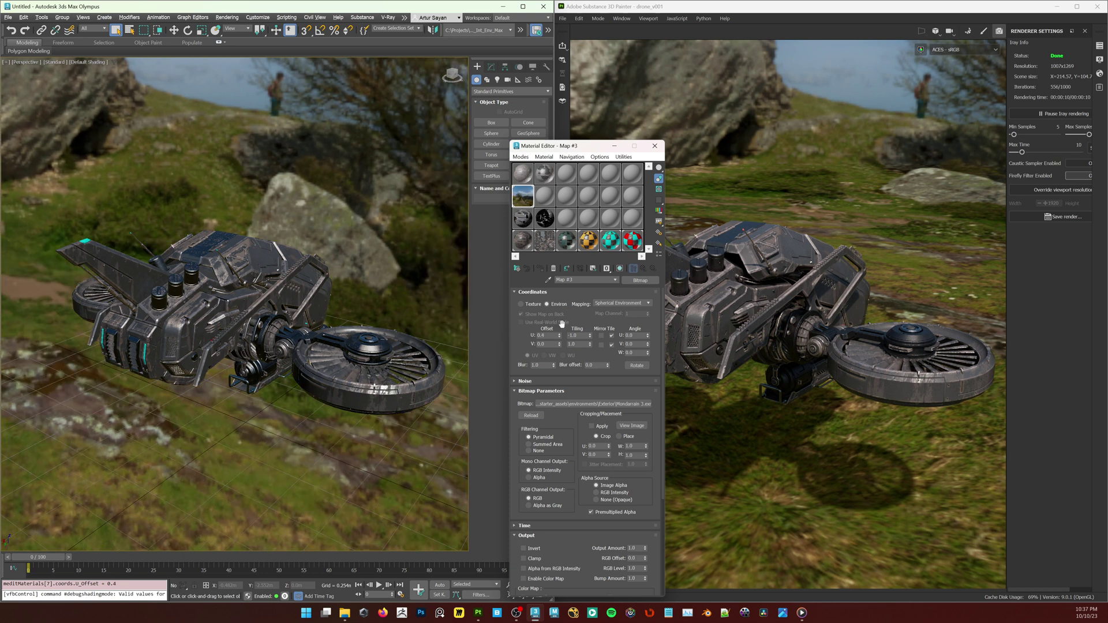
pyautogui.click(379, 199)
# - Close the Material Editor and switch the perspective viewport to High Quality shading
pyautogui.click(654, 145)
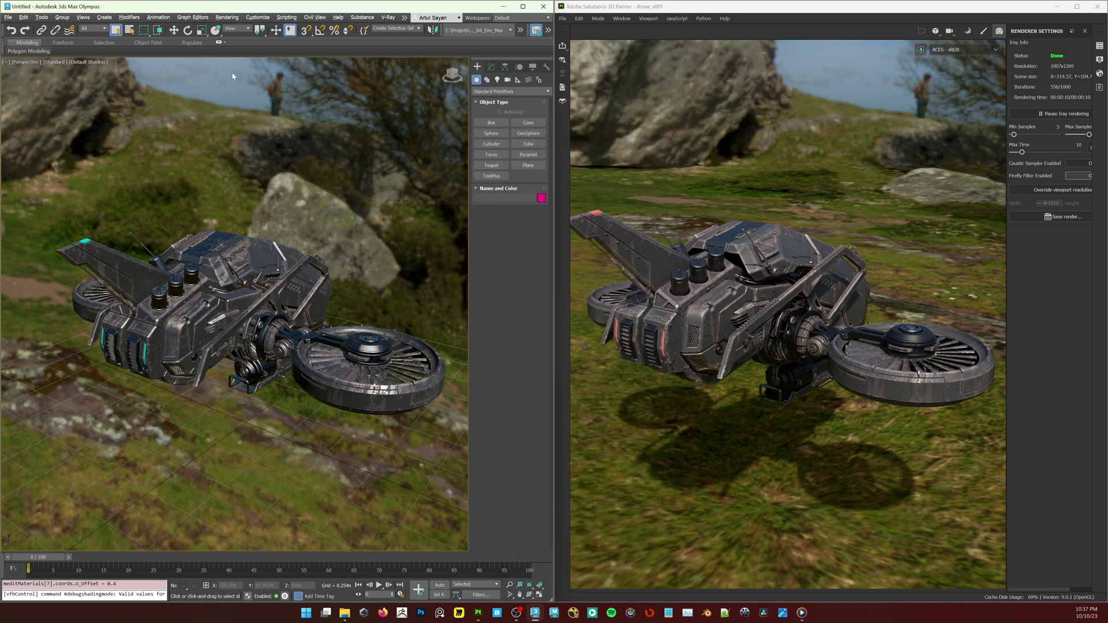
pyautogui.click(55, 62)
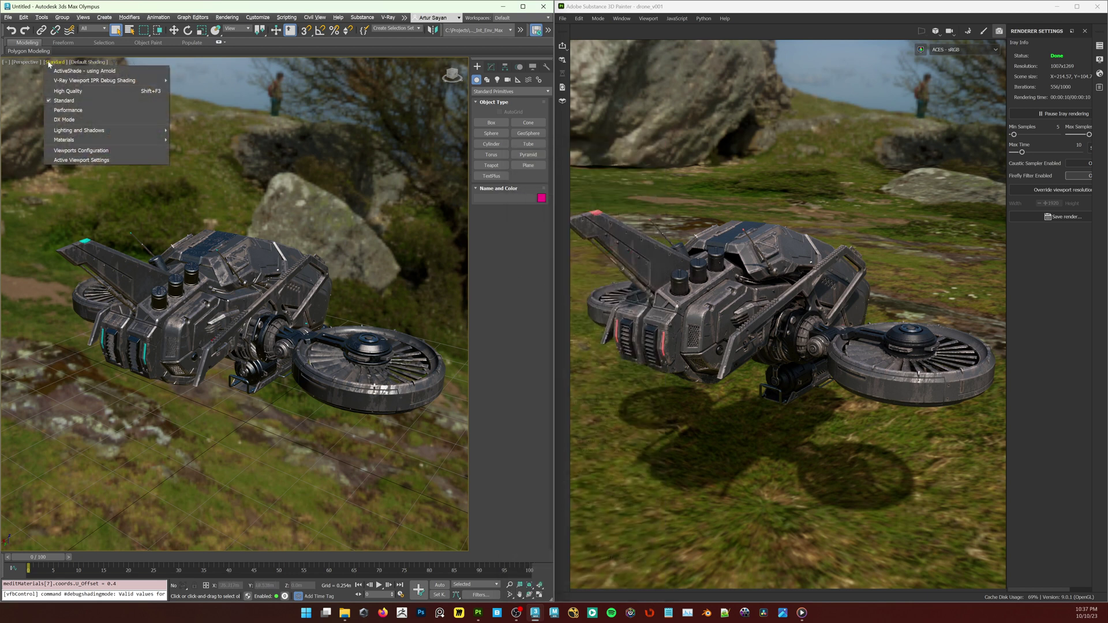
pyautogui.click(101, 91)
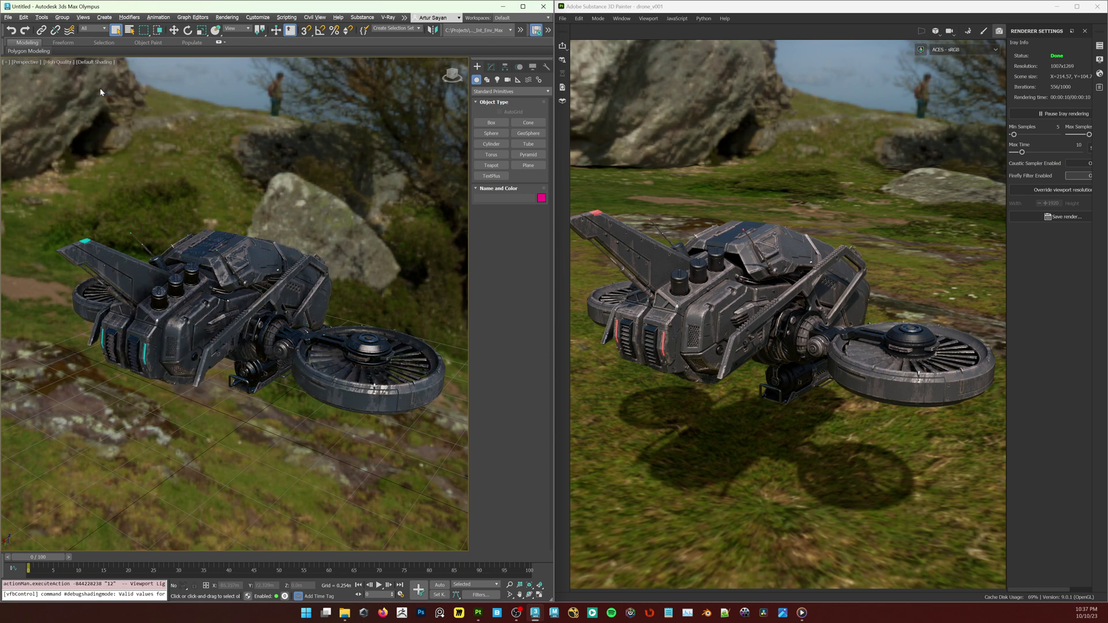